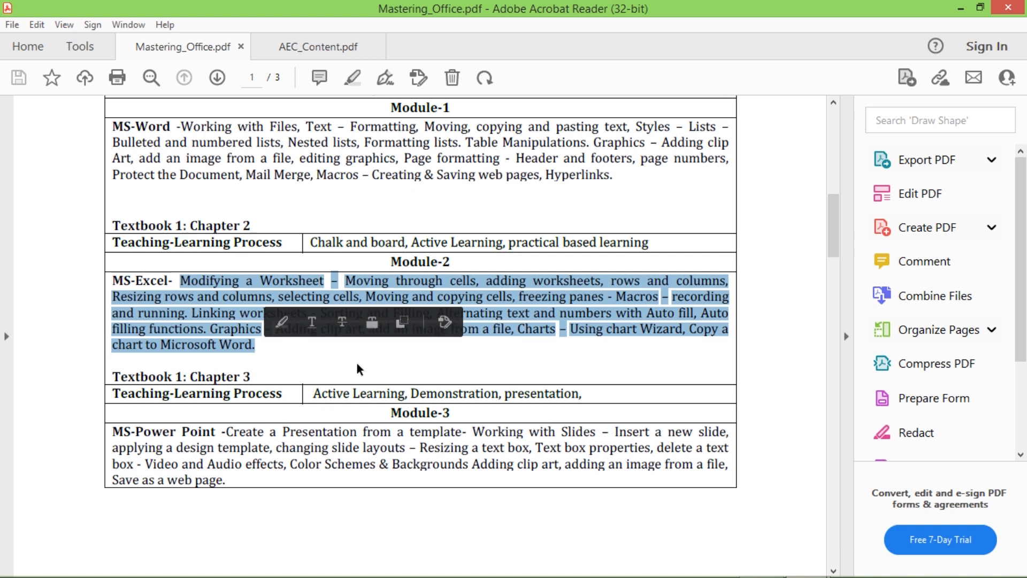
- Select the MS-Excel syllabus paragraph in Mastering_Office.pdf, then switch to AEC_Content.pdf
drag(265, 344, 180, 281)
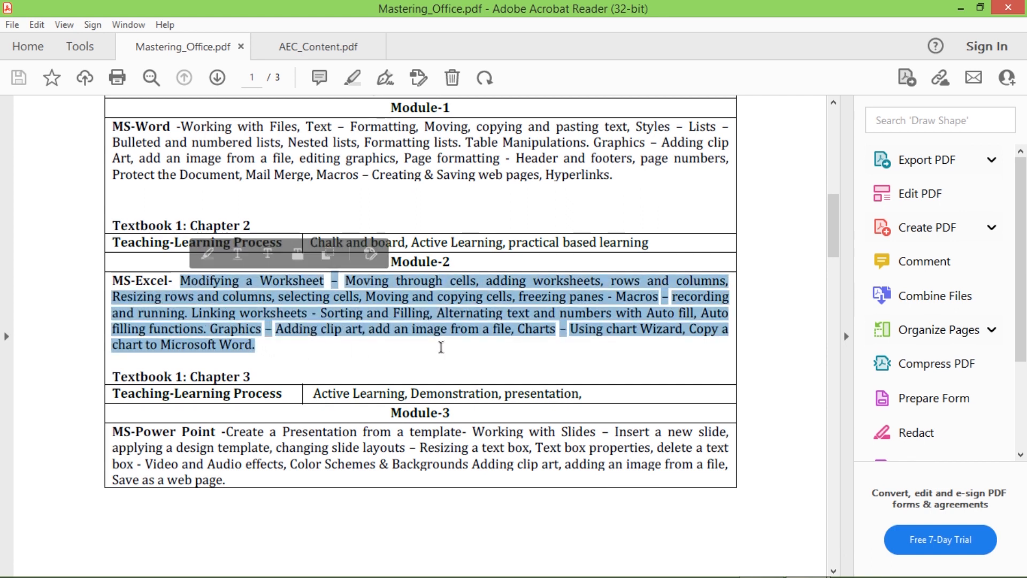
click(309, 50)
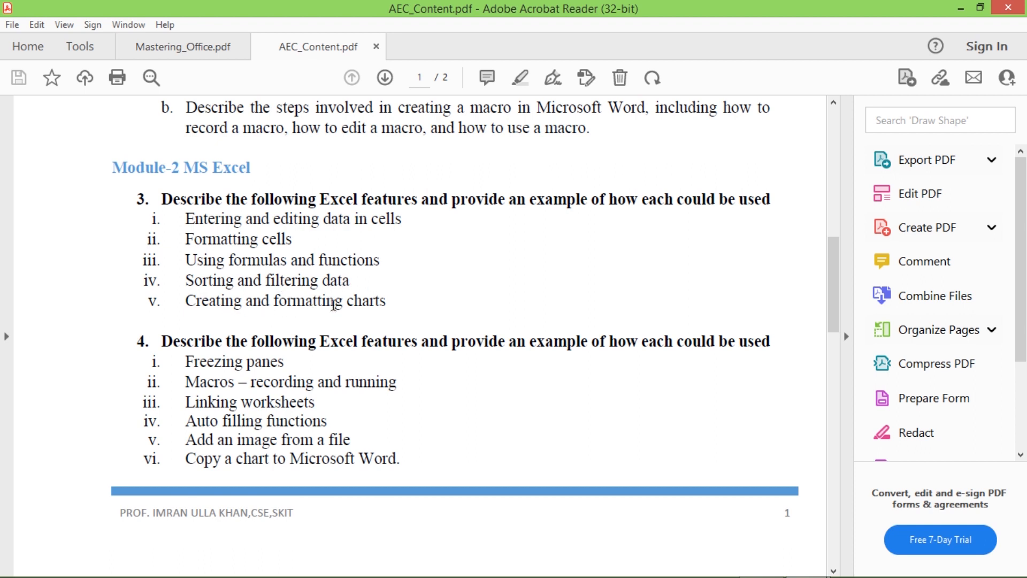
drag(393, 306, 135, 192)
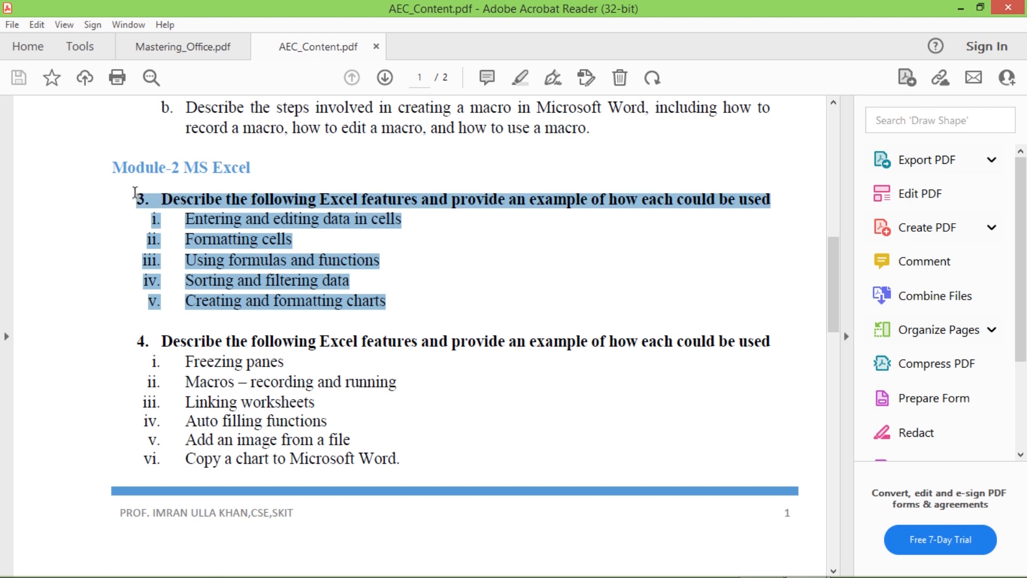
drag(398, 459, 137, 335)
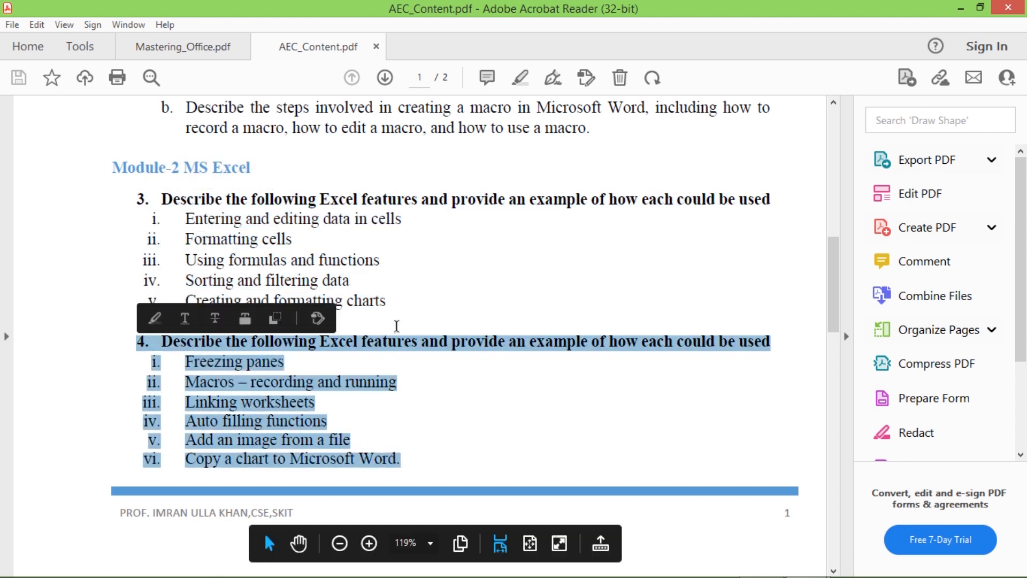
drag(392, 300, 140, 184)
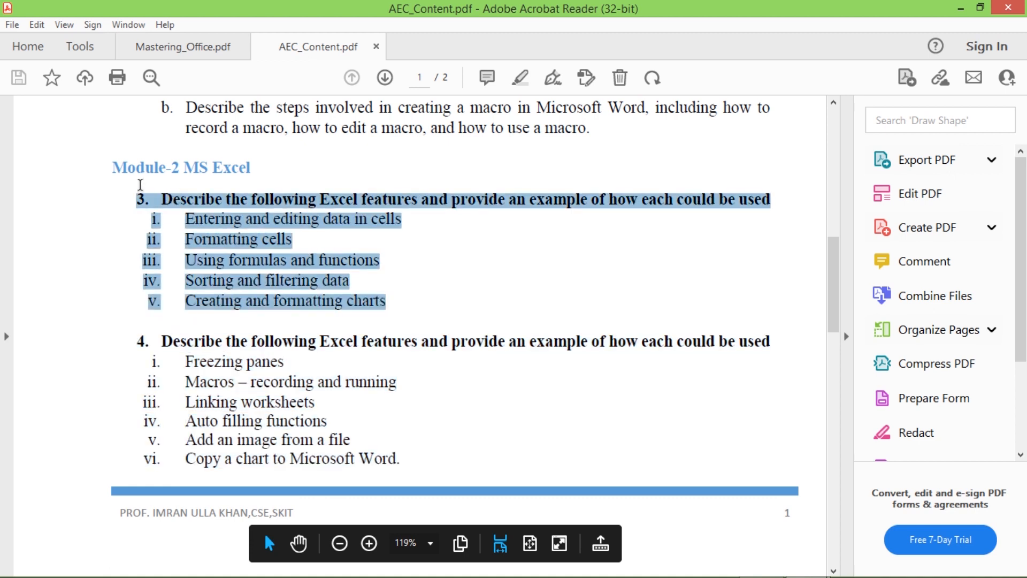
drag(133, 336, 401, 463)
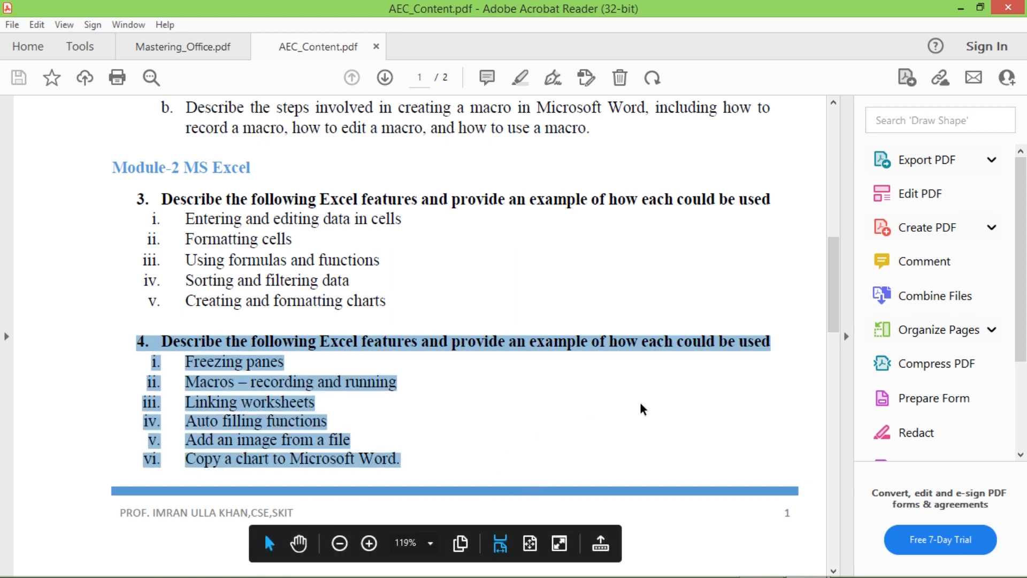
drag(391, 301, 108, 218)
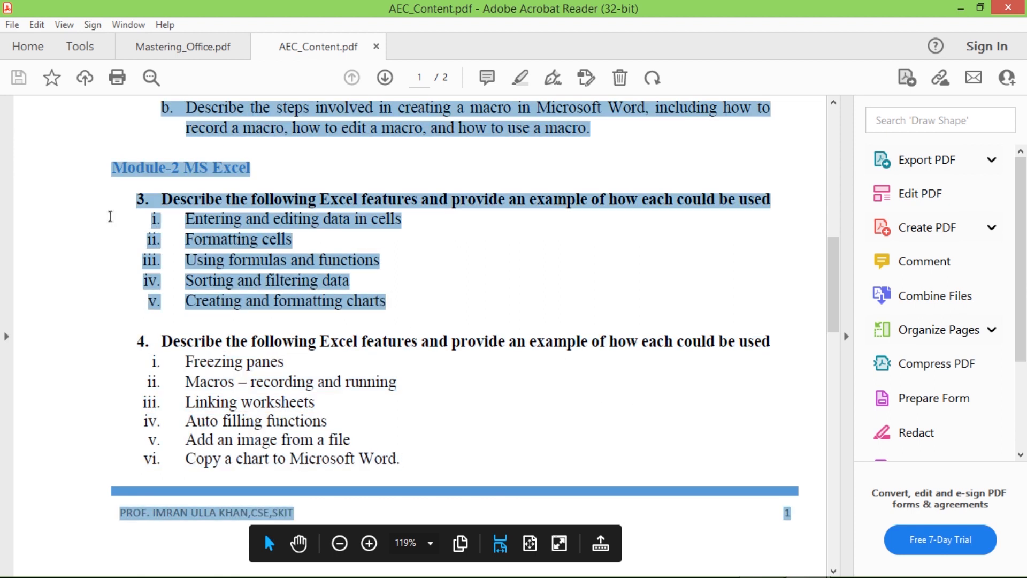
click(439, 320)
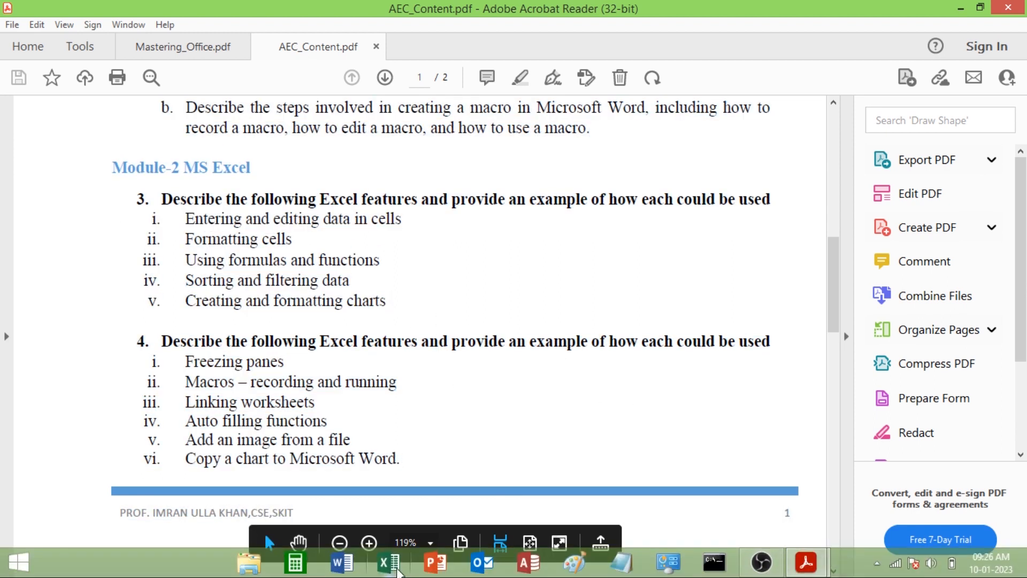
- Launch Excel 2013 and create a blank workbook, Book1
click(396, 570)
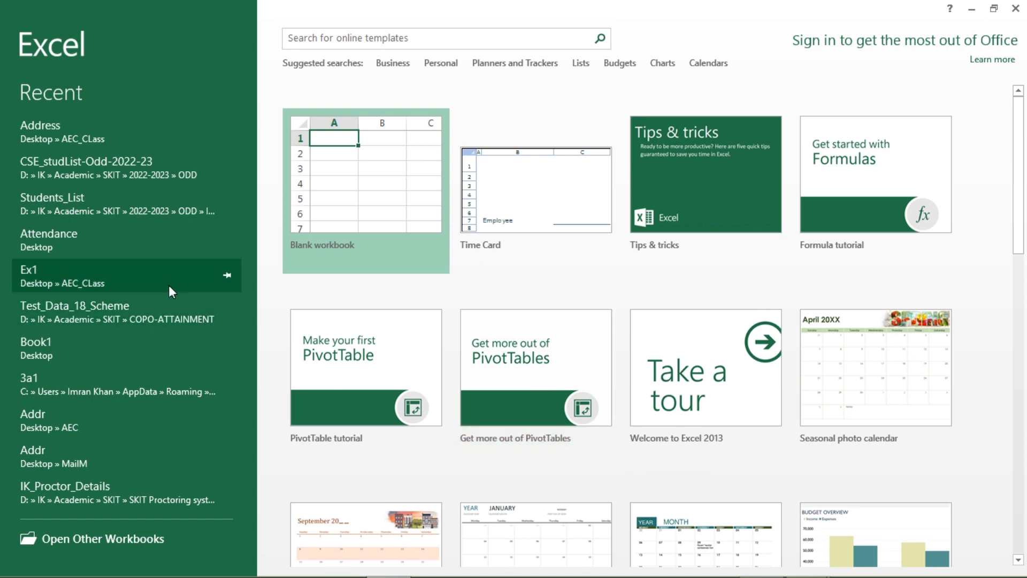
click(367, 184)
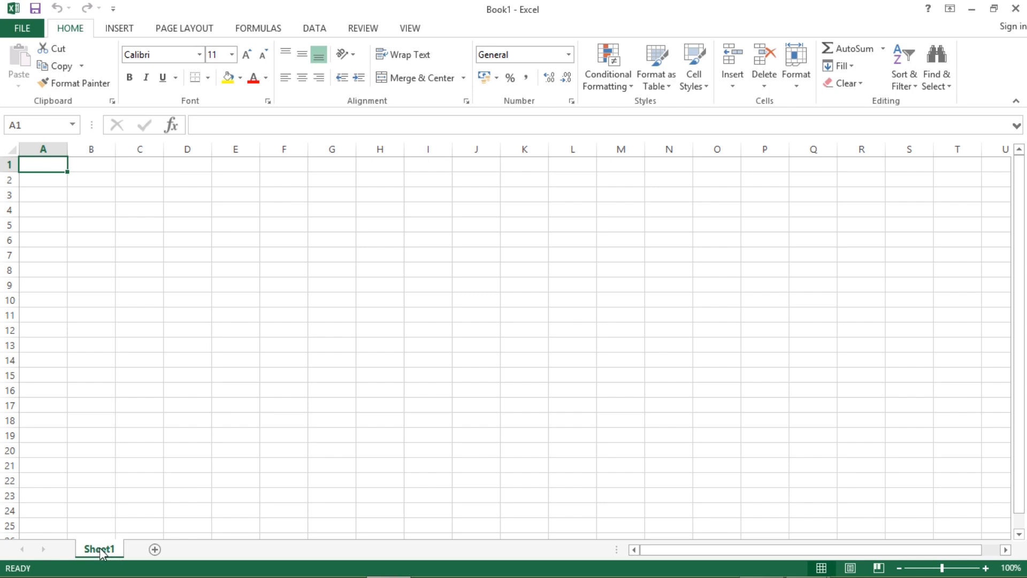
- Add three worksheets, then delete Sheet4, Sheet3 and Sheet2
click(156, 551)
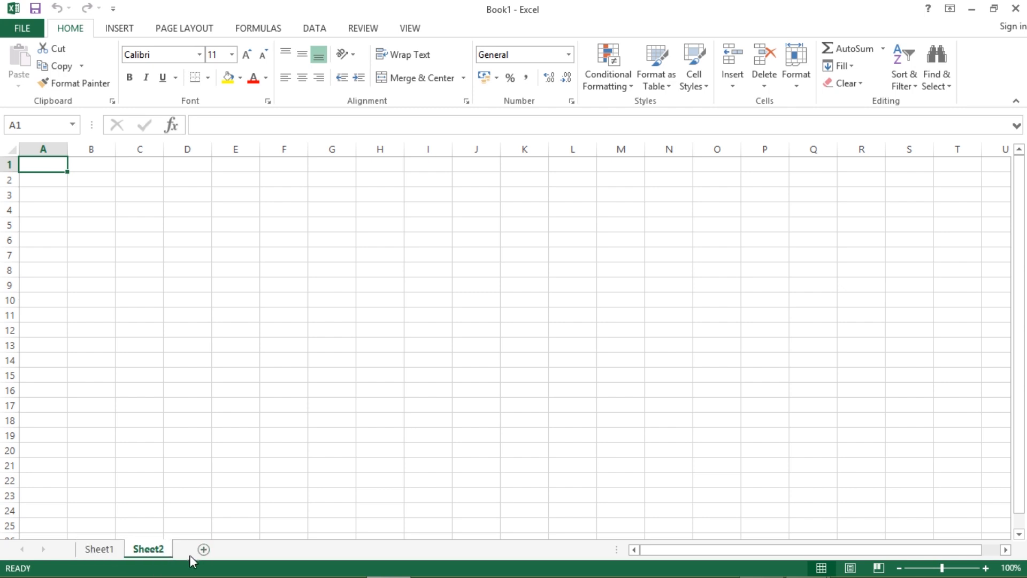
click(203, 551)
click(259, 550)
right_click(259, 551)
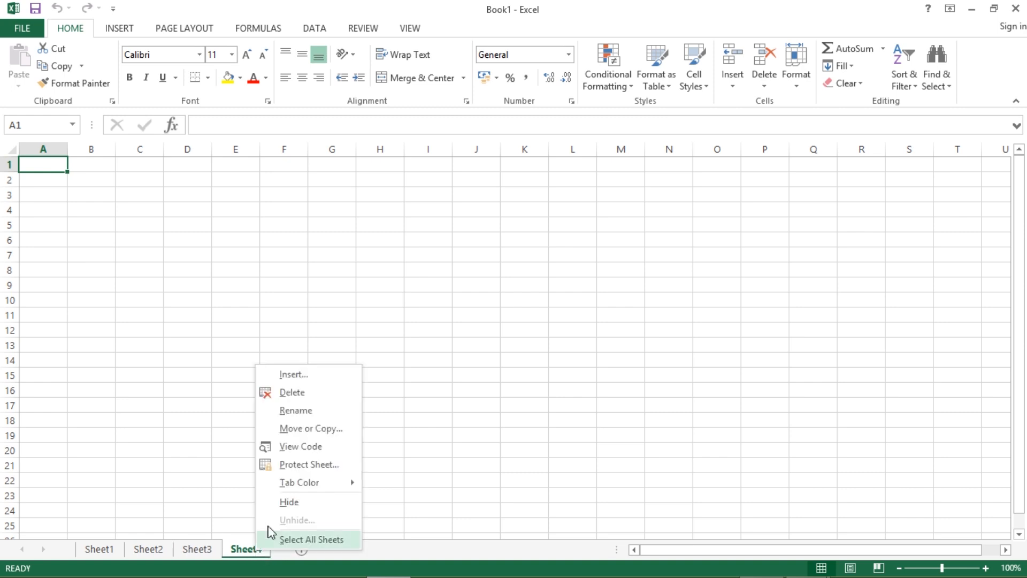
click(292, 392)
right_click(204, 541)
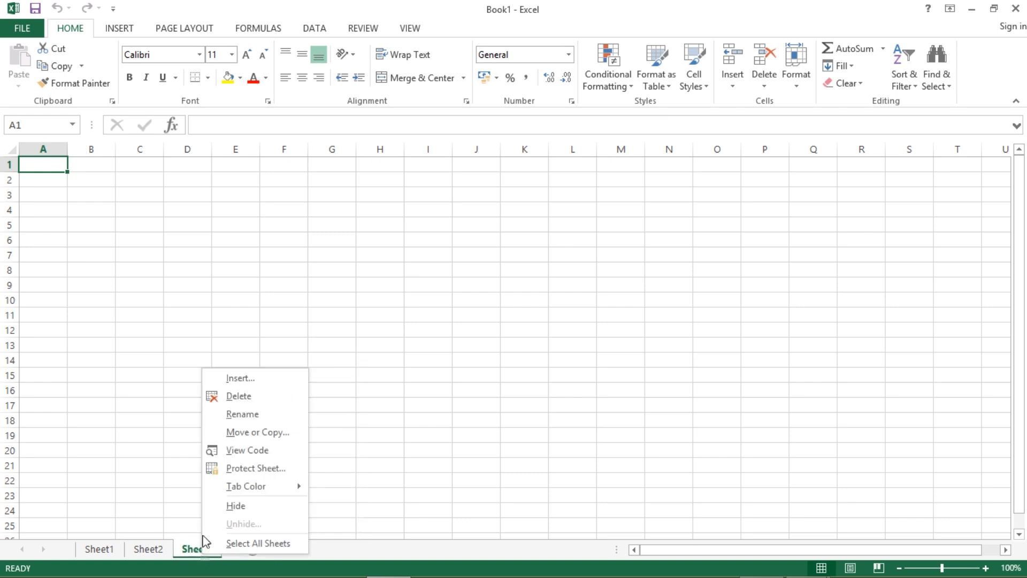
click(234, 398)
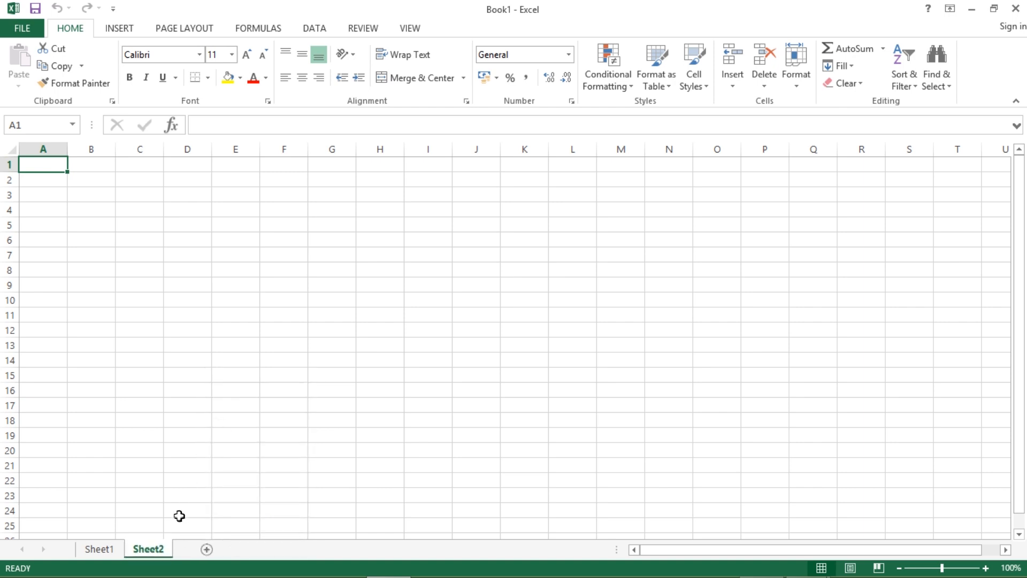
right_click(153, 554)
click(195, 392)
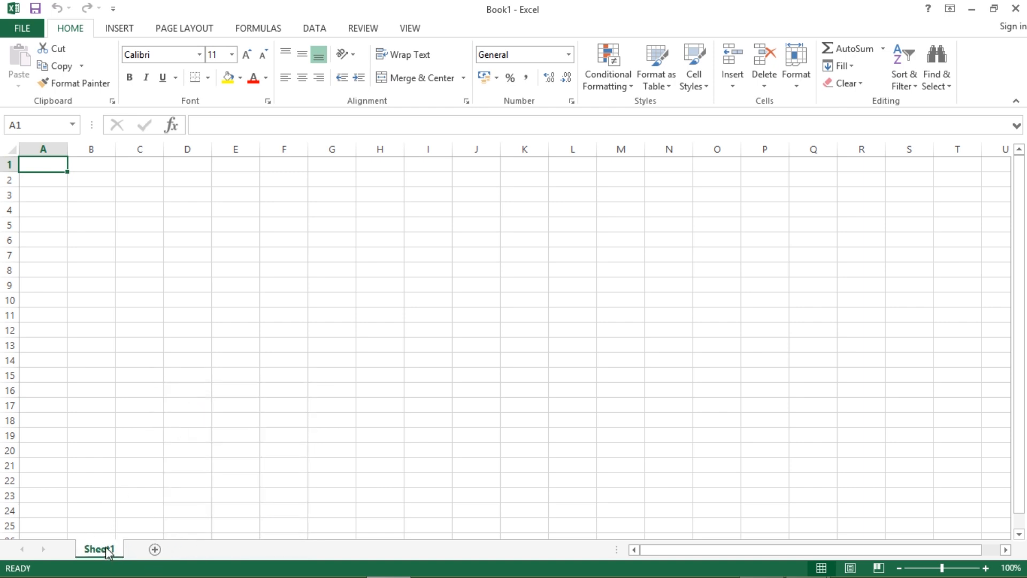
- Rename Sheet1 to Student_Data
right_click(109, 552)
click(161, 410)
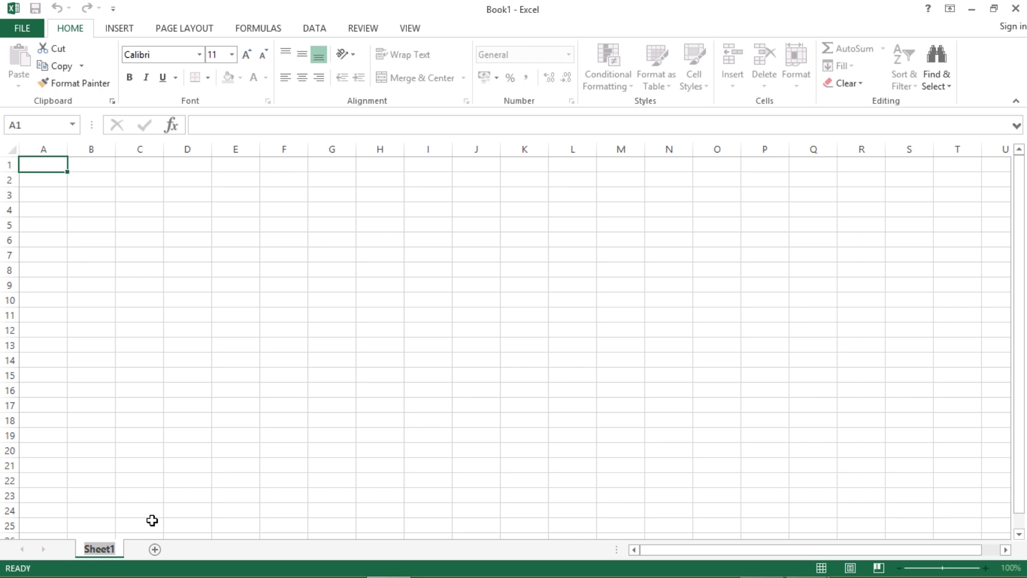
text(Stud)
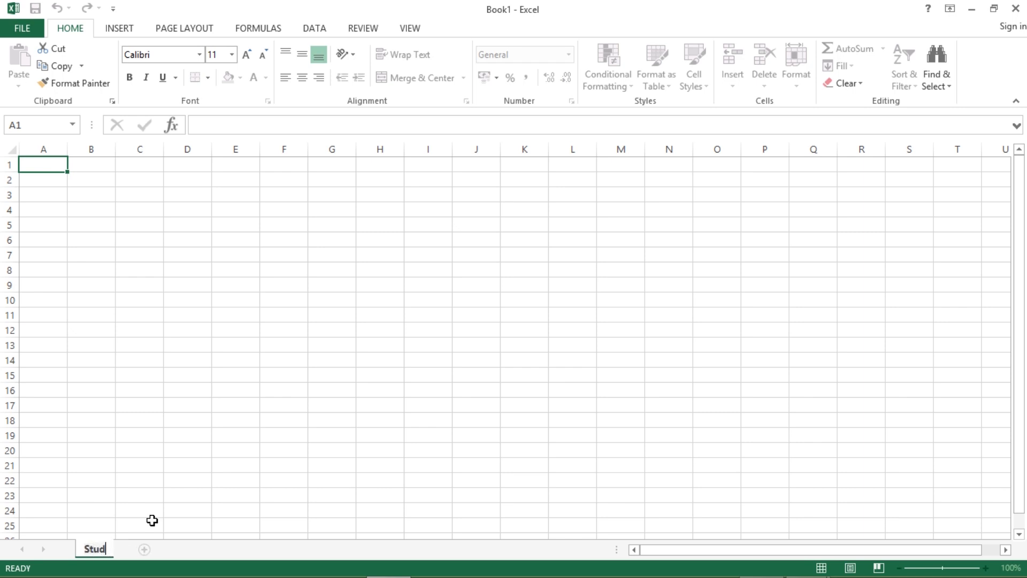
text(ent_Data)
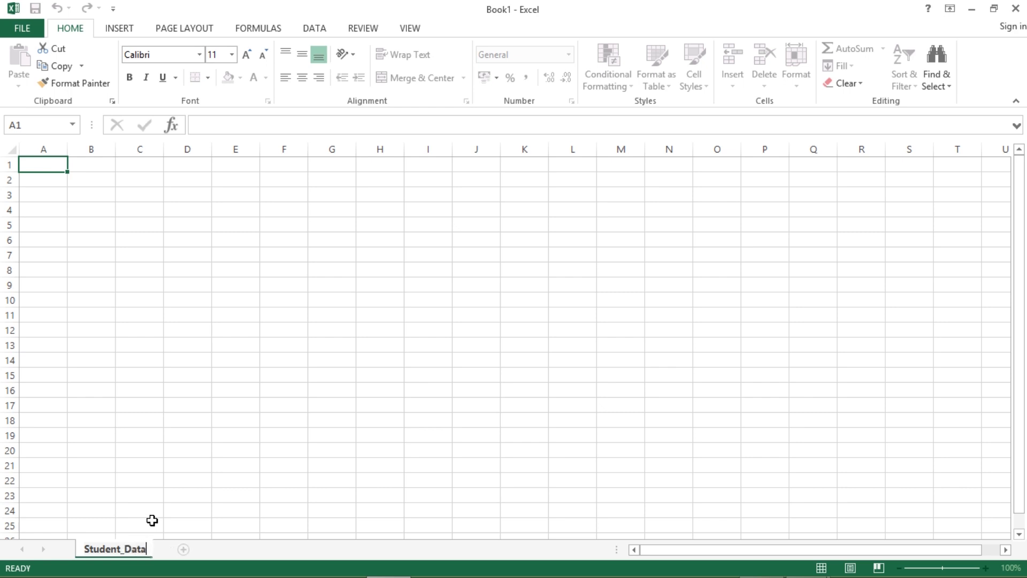
key(Return)
- Set rows 1 through 21 to a height of 28.50
click(223, 466)
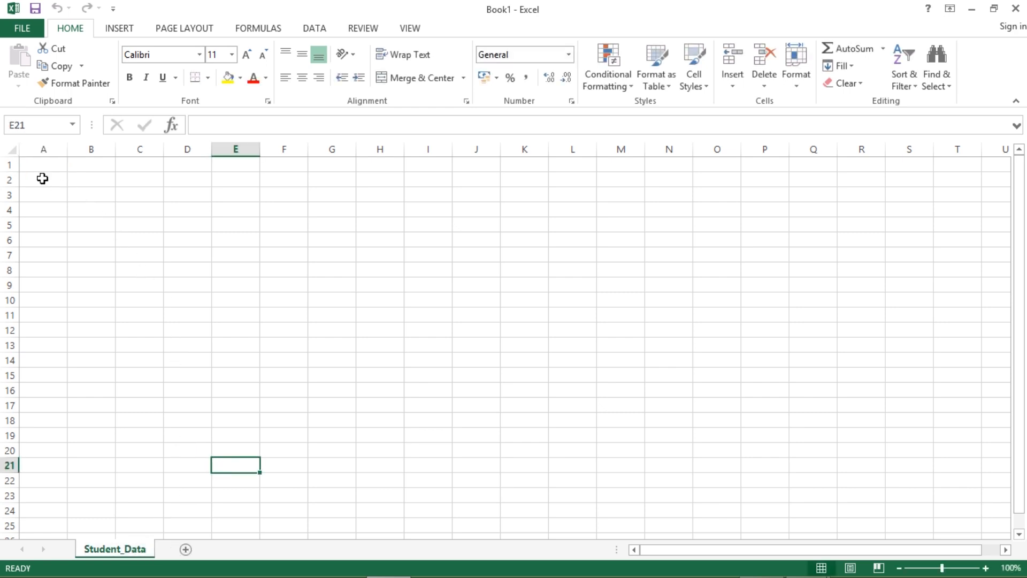
drag(41, 167, 41, 180)
drag(148, 193, 699, 417)
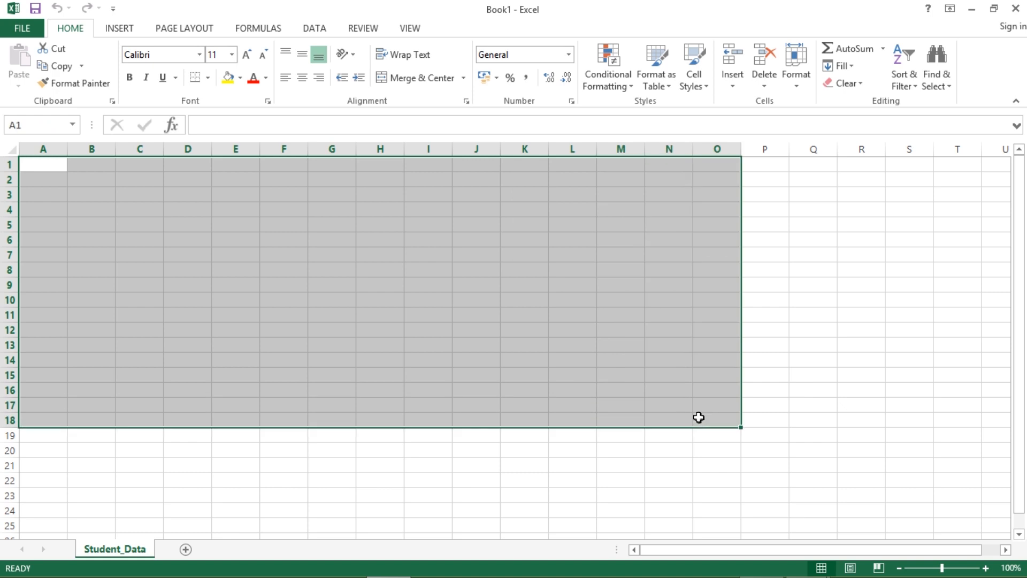
click(602, 376)
drag(3, 164, 8, 495)
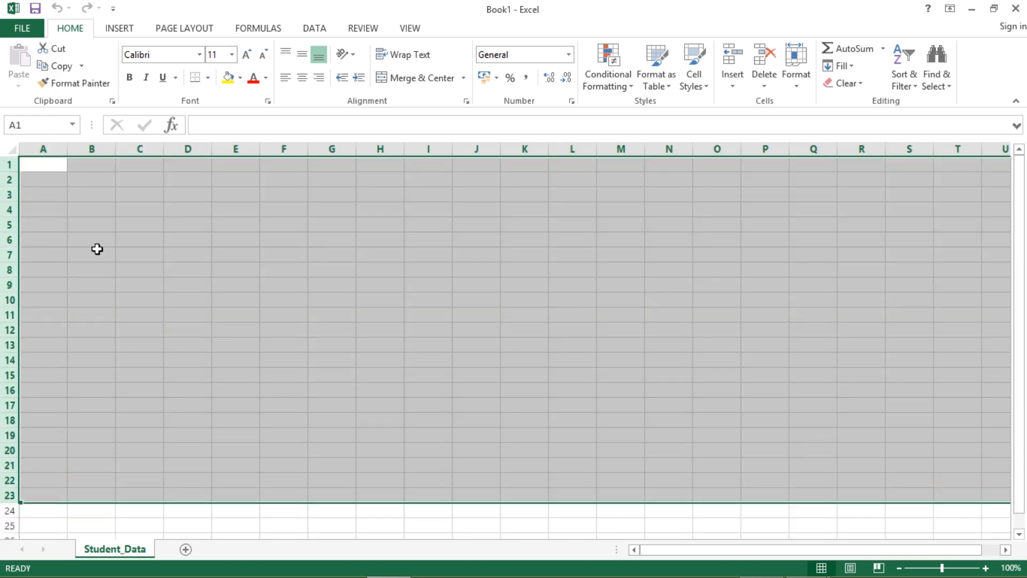
click(97, 249)
click(8, 164)
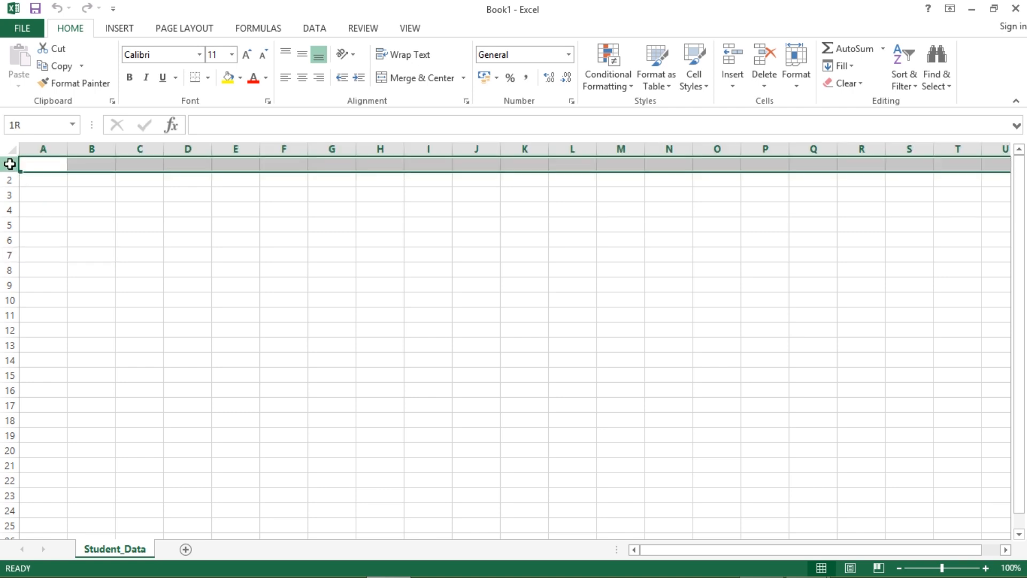
click(511, 399)
drag(9, 164, 9, 466)
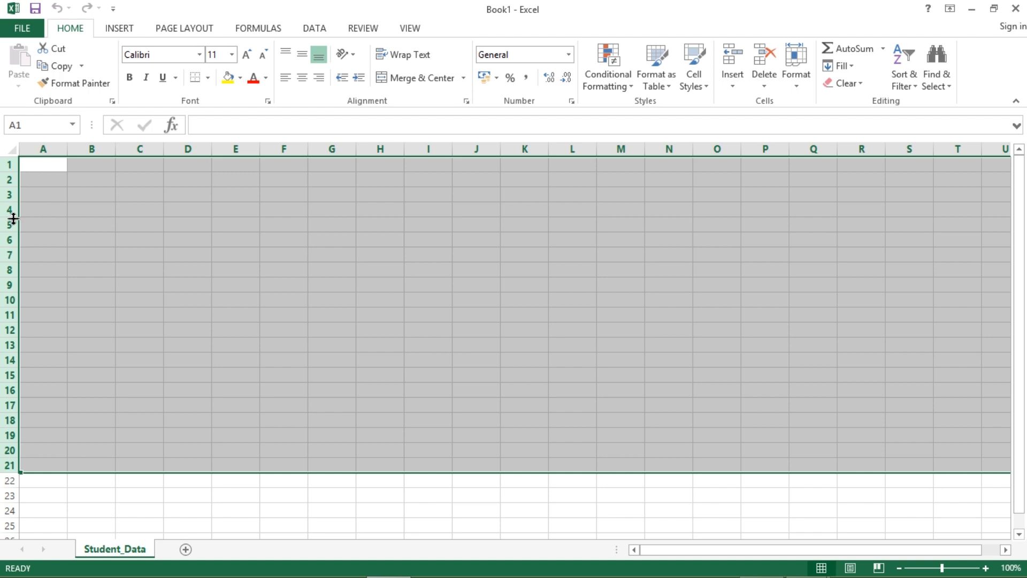
drag(10, 219, 11, 233)
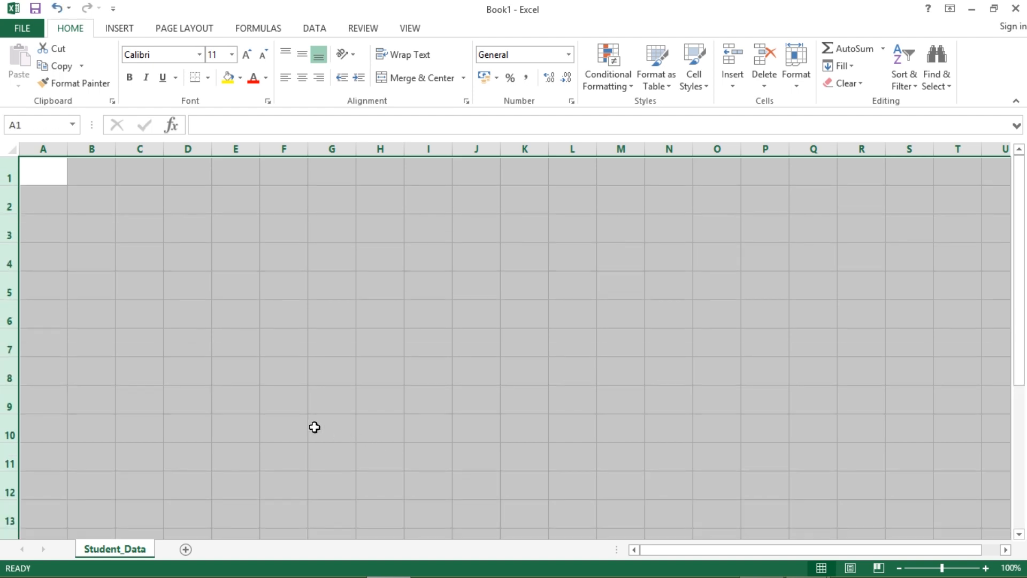
click(327, 425)
- Widen columns A through N and return to cell A1
drag(55, 149, 646, 211)
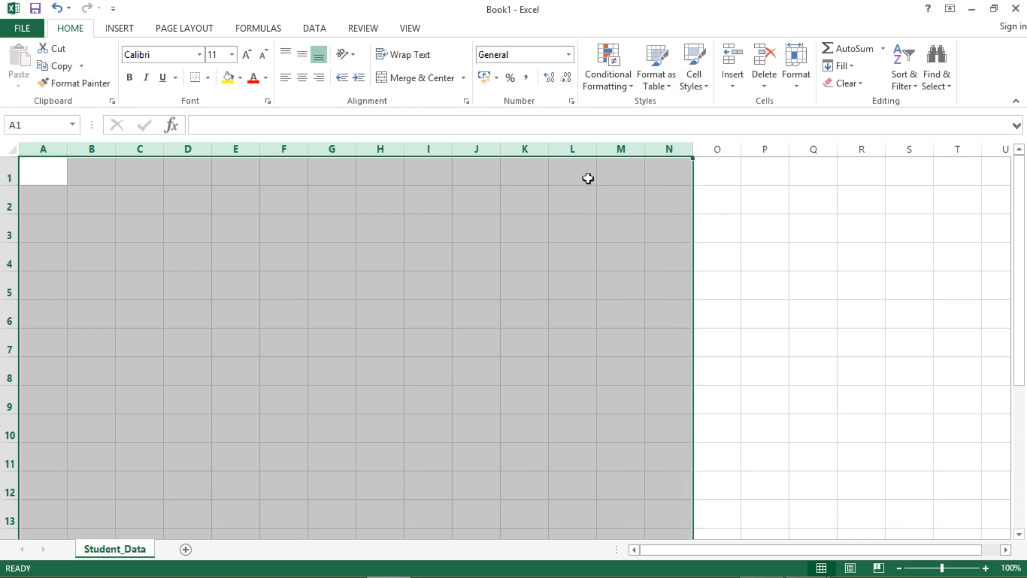
drag(544, 153, 593, 155)
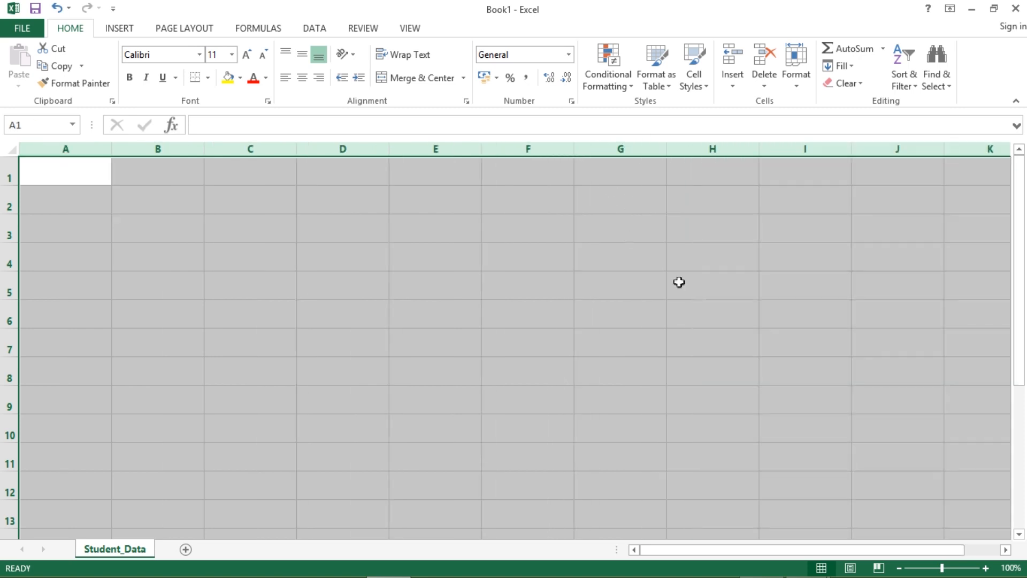
click(713, 306)
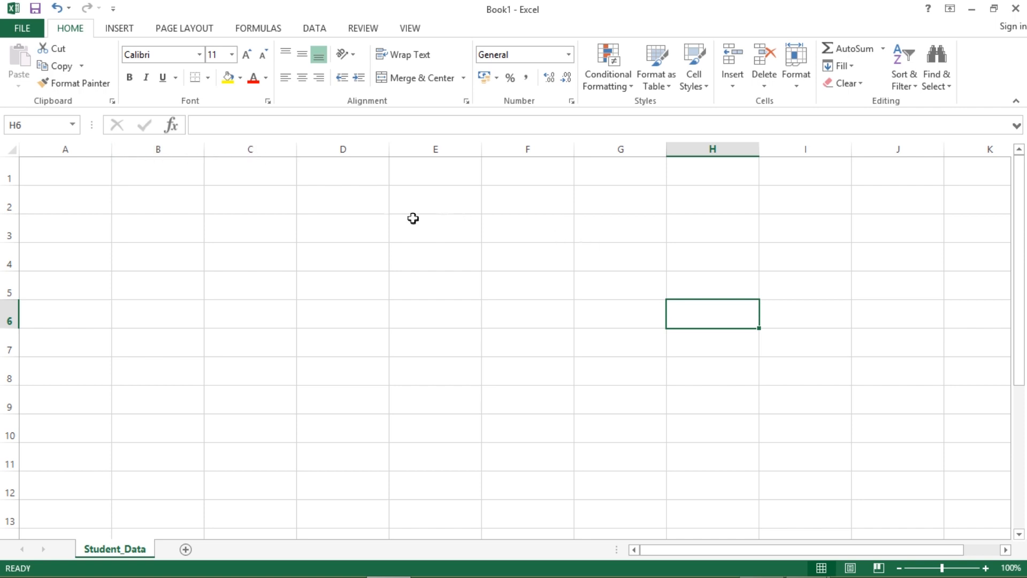
click(64, 171)
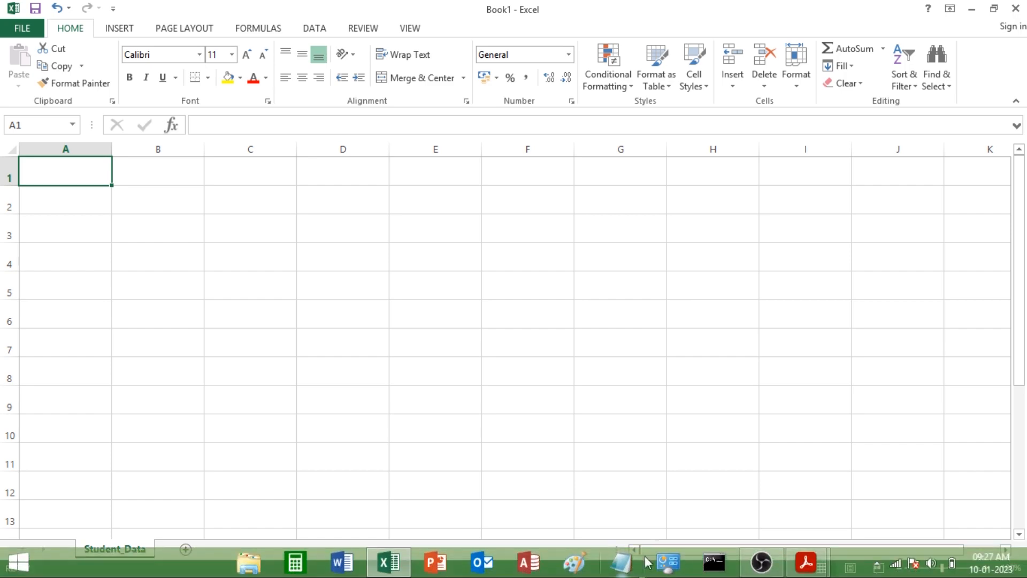
mouse_move(806, 562)
click(910, 476)
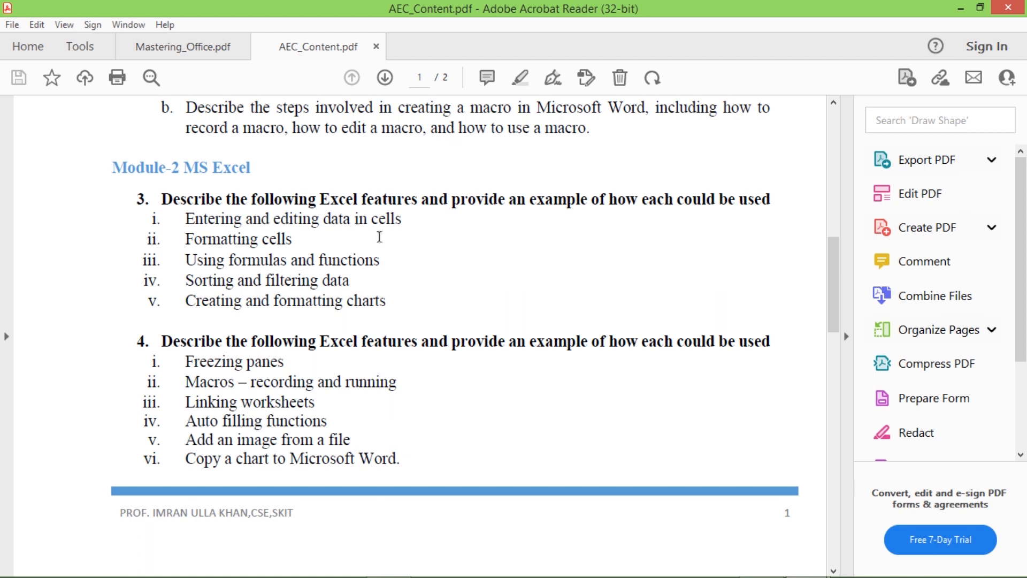
click(388, 564)
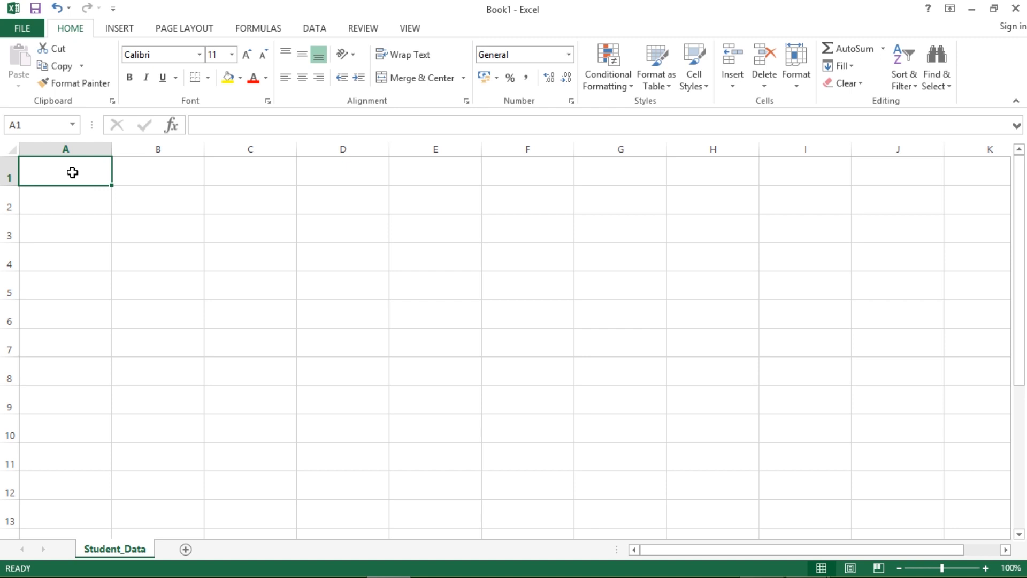
- Enter SL #, USN, NAME and Marks in row 1, merging Marks across D1:H1
text(SL #)
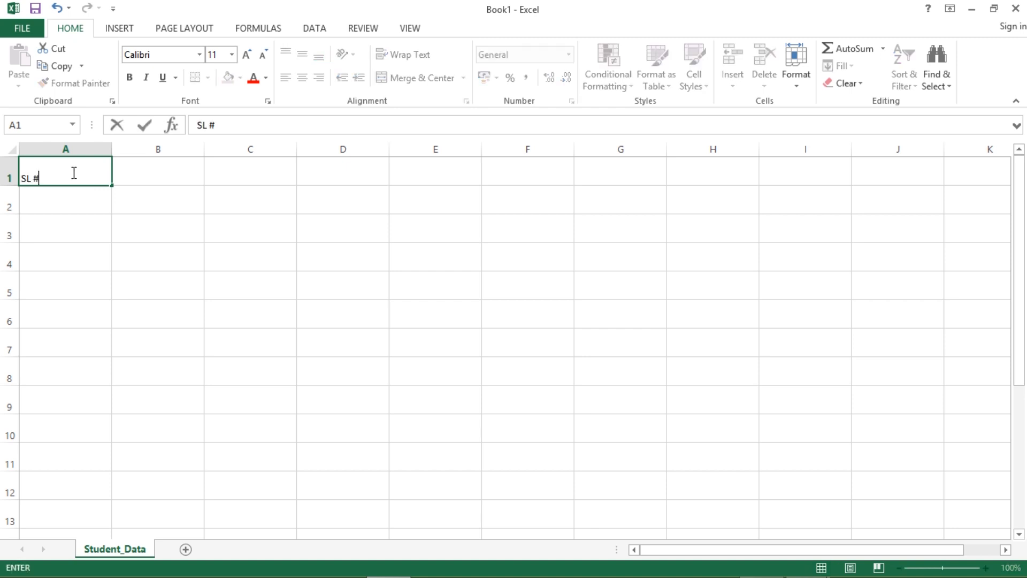
click(138, 177)
text(USN)
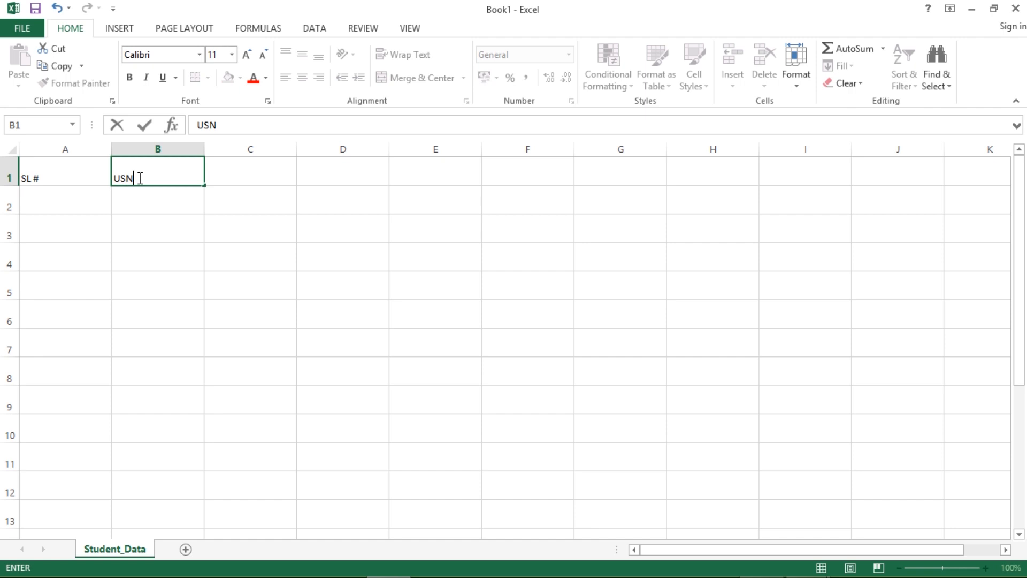
click(238, 174)
text(NAME)
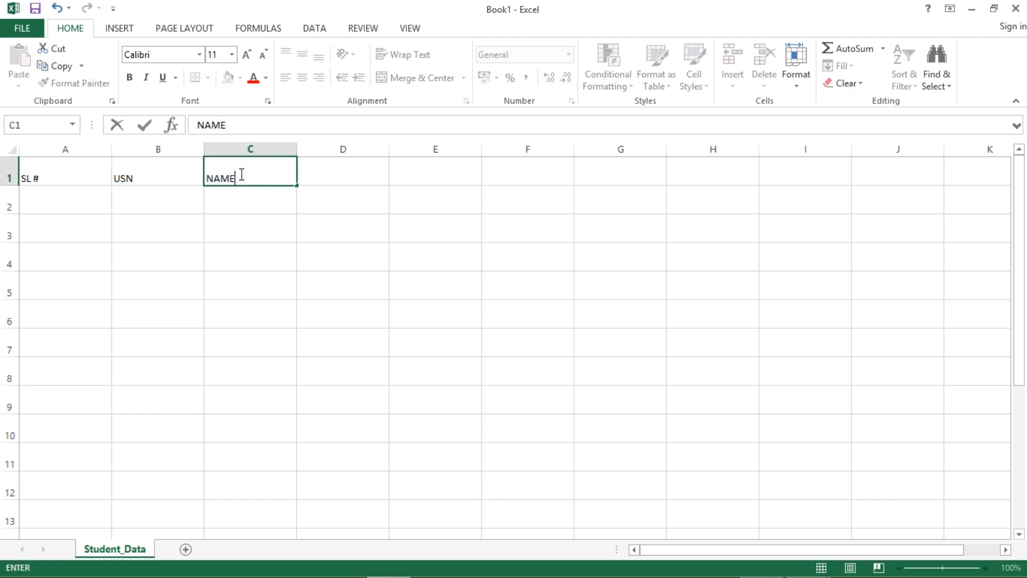
click(360, 178)
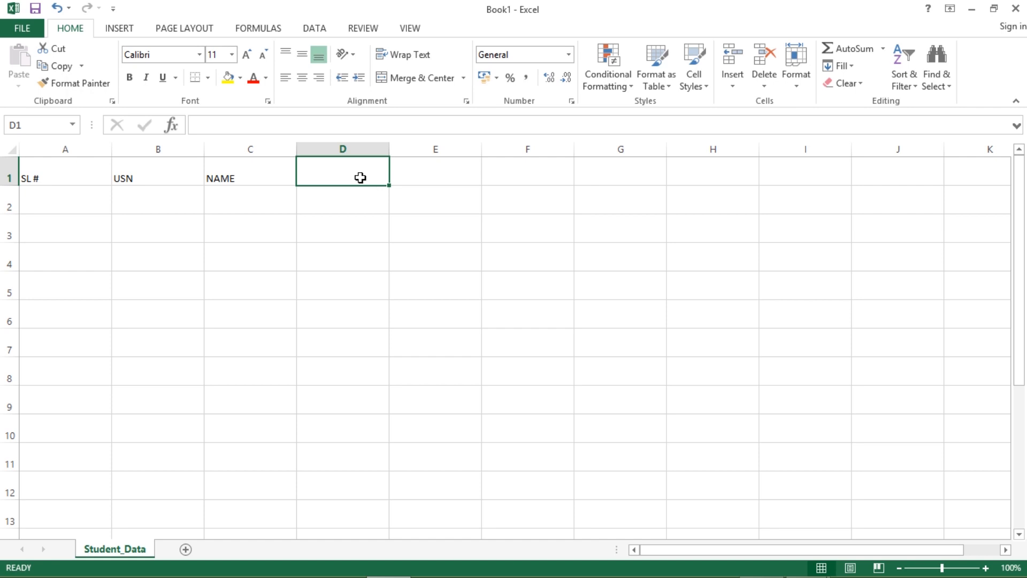
text(MArks)
key(BackSpace)
key(BackSpace)
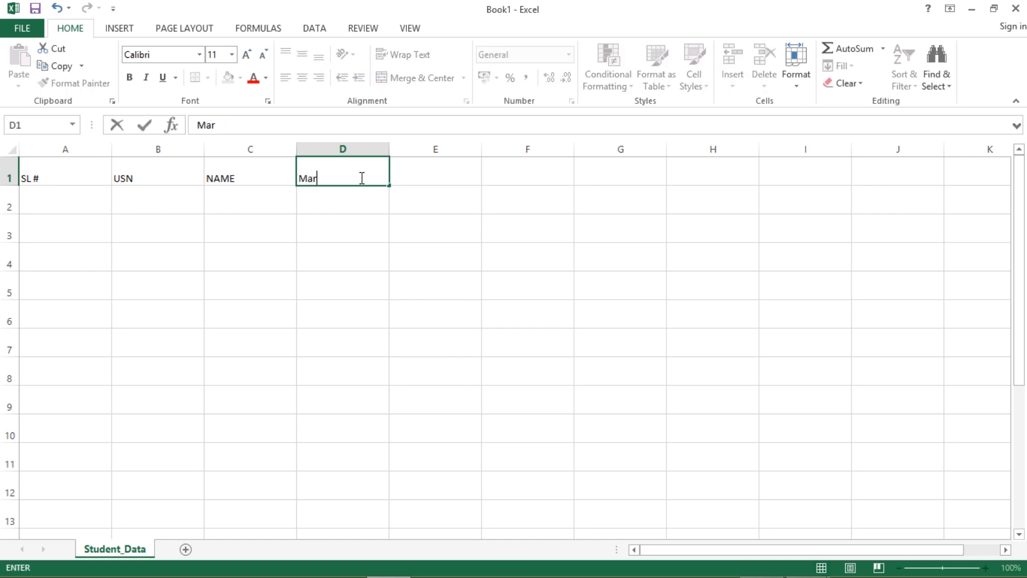
click(428, 252)
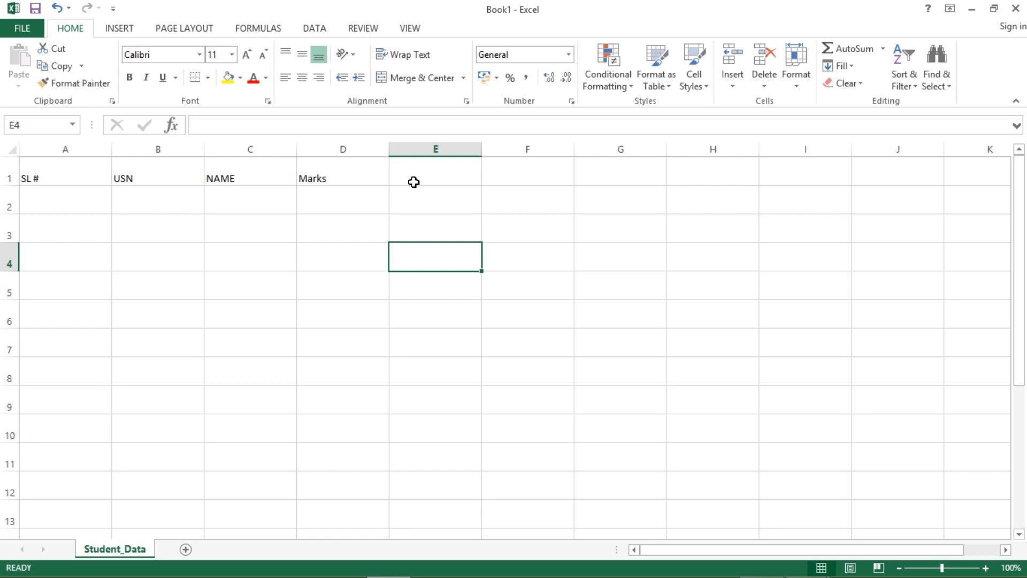
drag(371, 171, 672, 182)
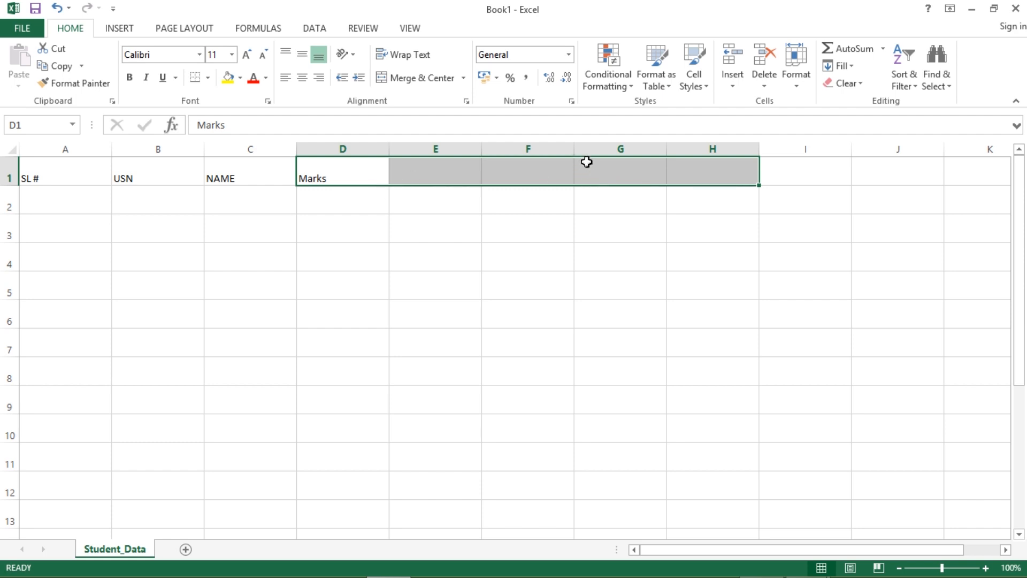
click(422, 86)
click(517, 227)
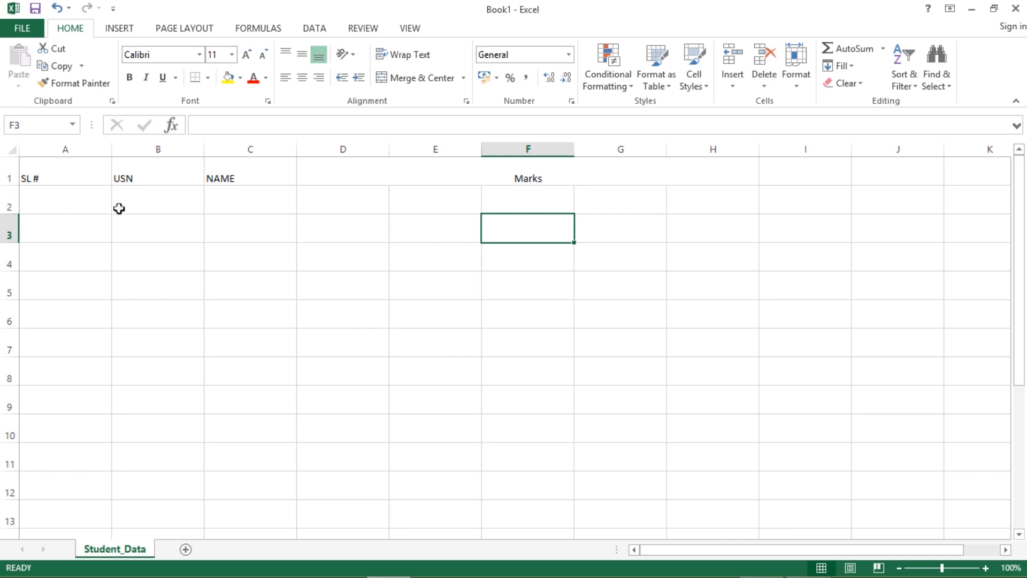
- Add the Total heading in I1 and Percentage in J1
click(778, 179)
text(Total)
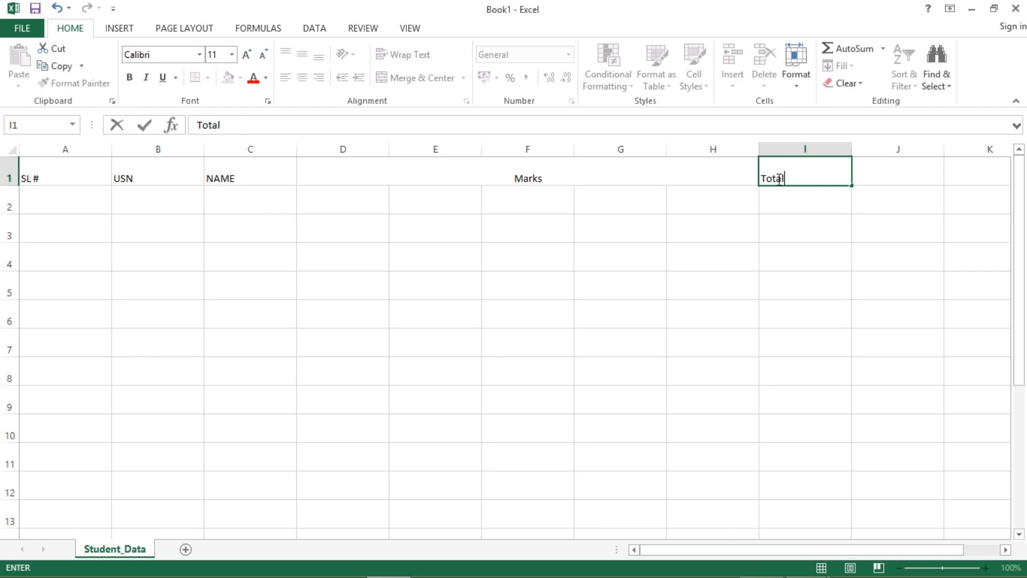
click(777, 248)
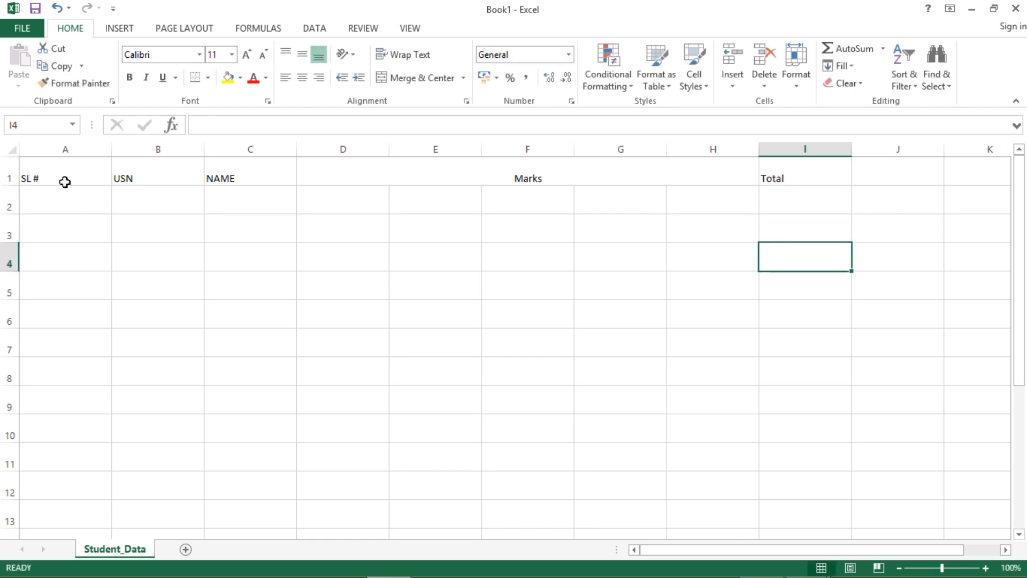
click(899, 181)
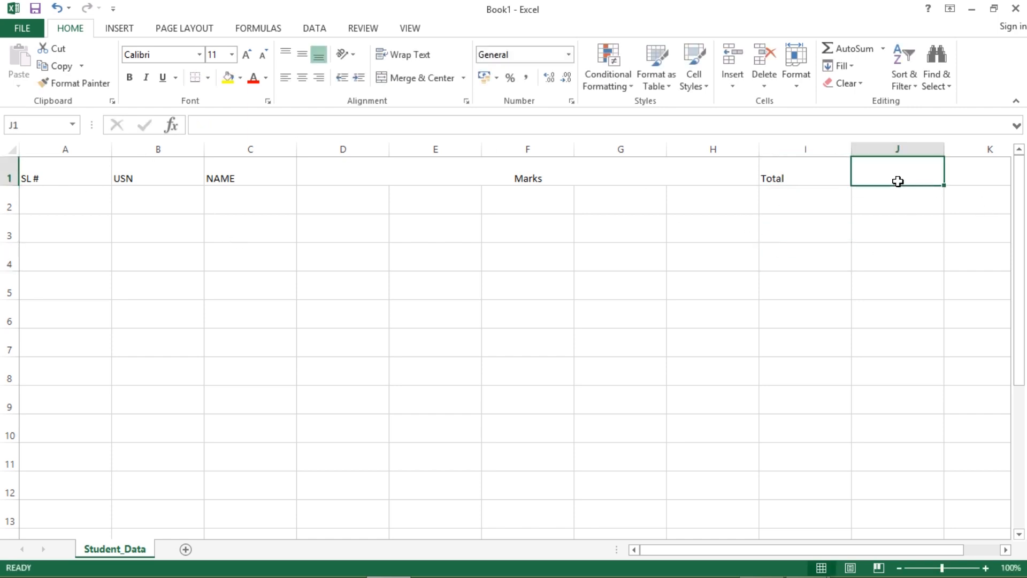
text(Perc)
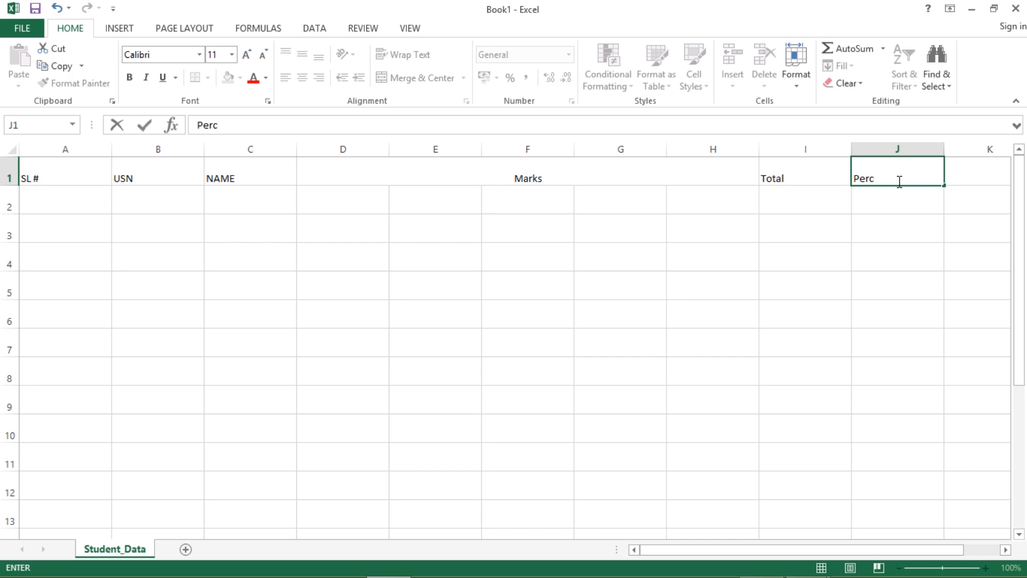
text(entage)
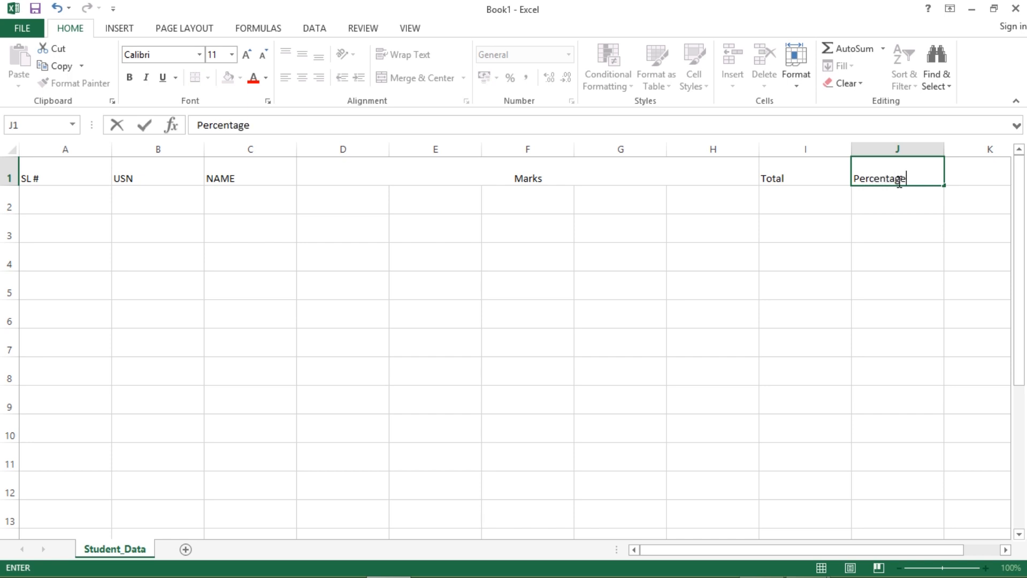
click(807, 286)
- Apply All Borders to every cell in A1:J10
drag(52, 179, 893, 426)
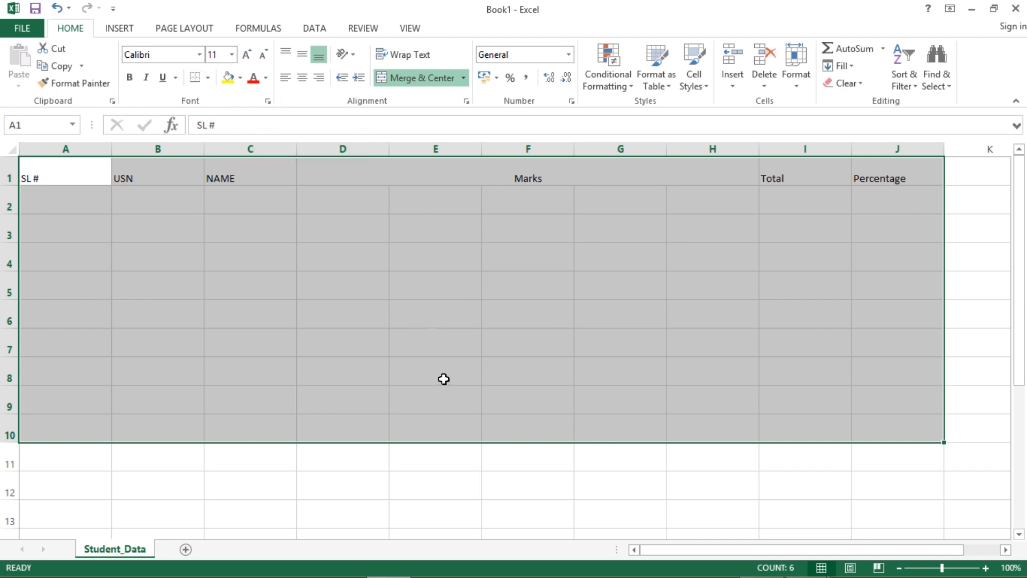
click(211, 83)
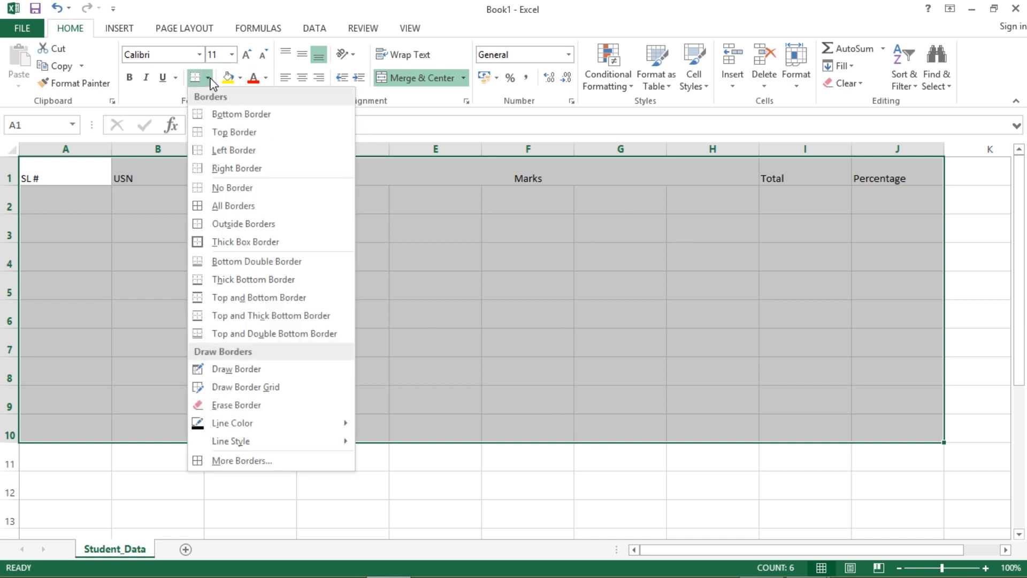
click(222, 206)
click(493, 323)
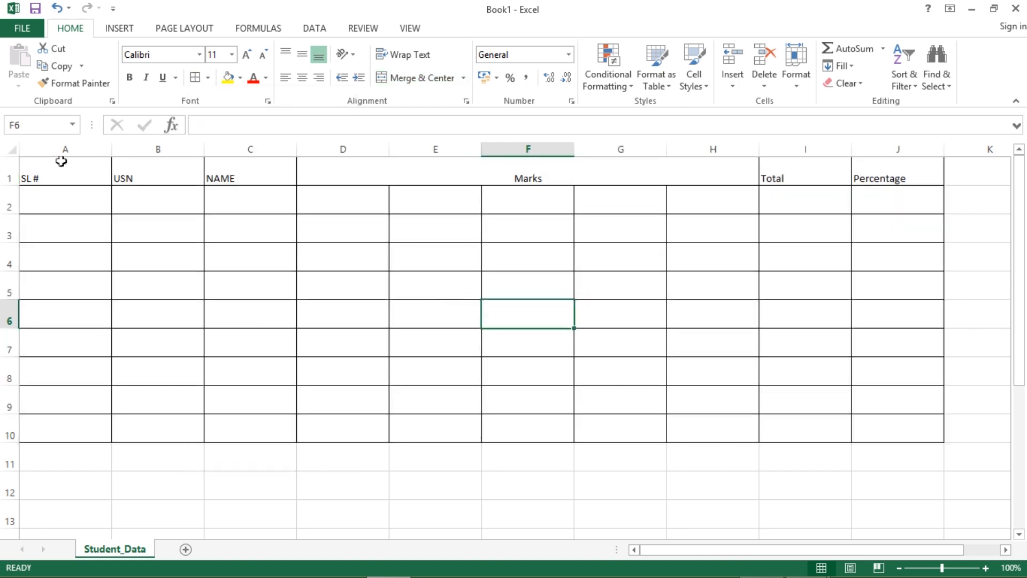
drag(39, 164, 841, 294)
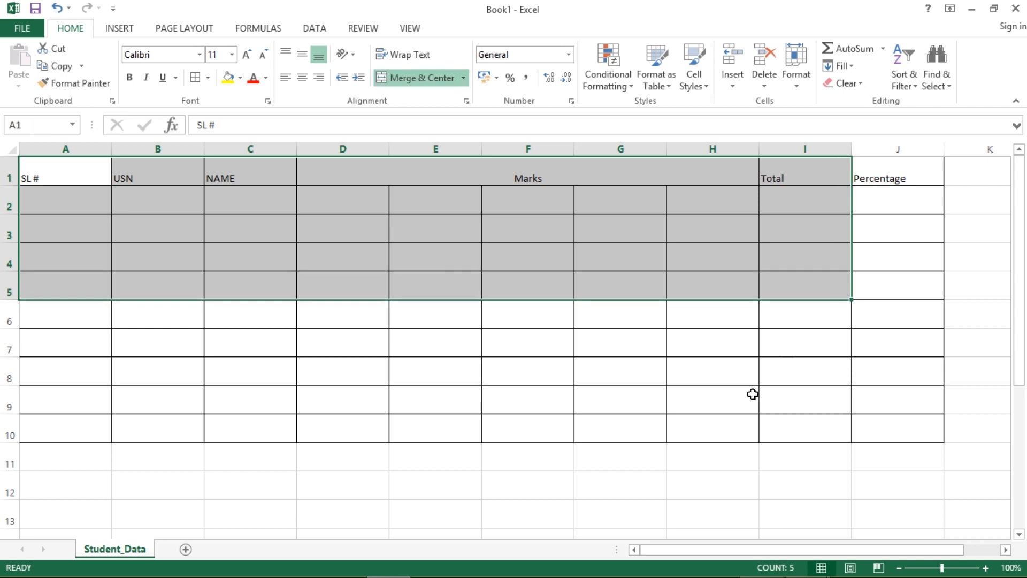
- Insert a blank row above row 1 so the headings shift to row 2
click(687, 480)
click(10, 178)
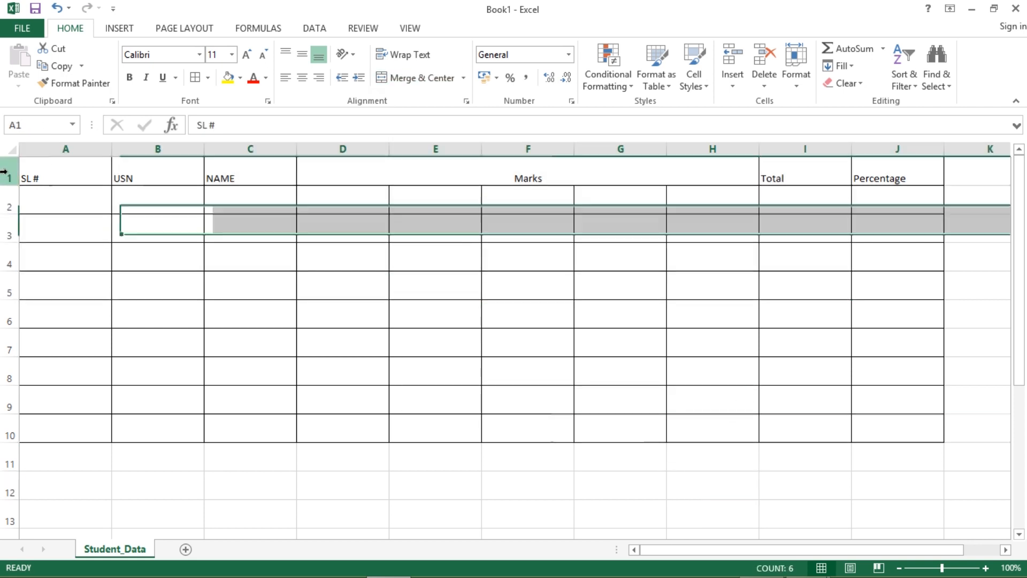
right_click(10, 174)
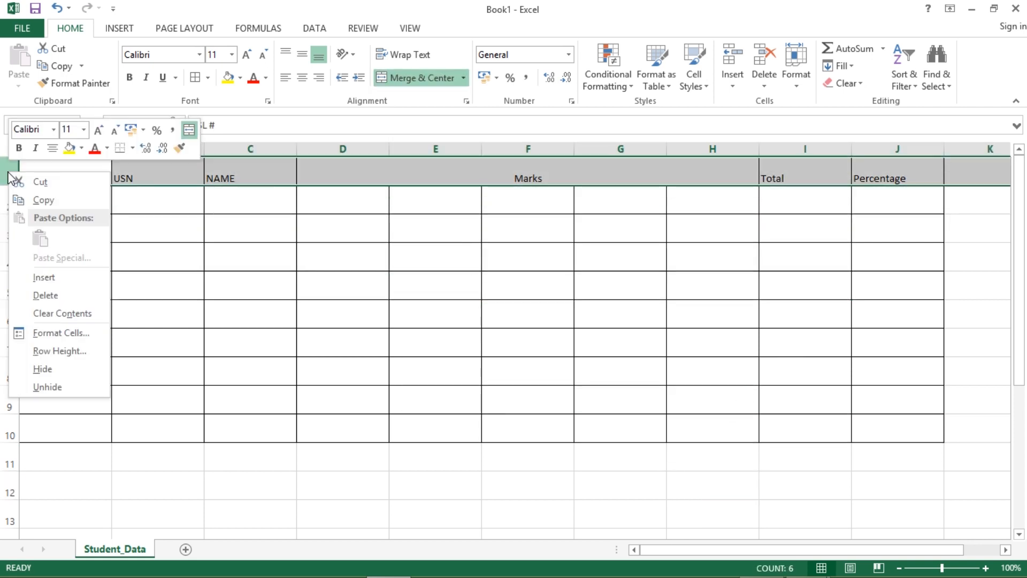
click(56, 279)
click(118, 266)
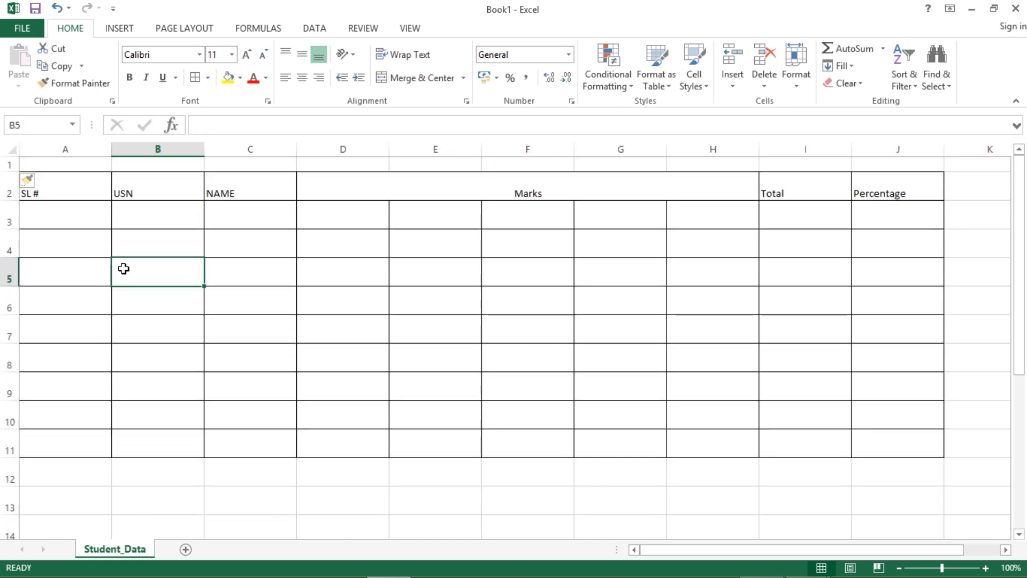
- Select the header row A2:J2
right_click(7, 301)
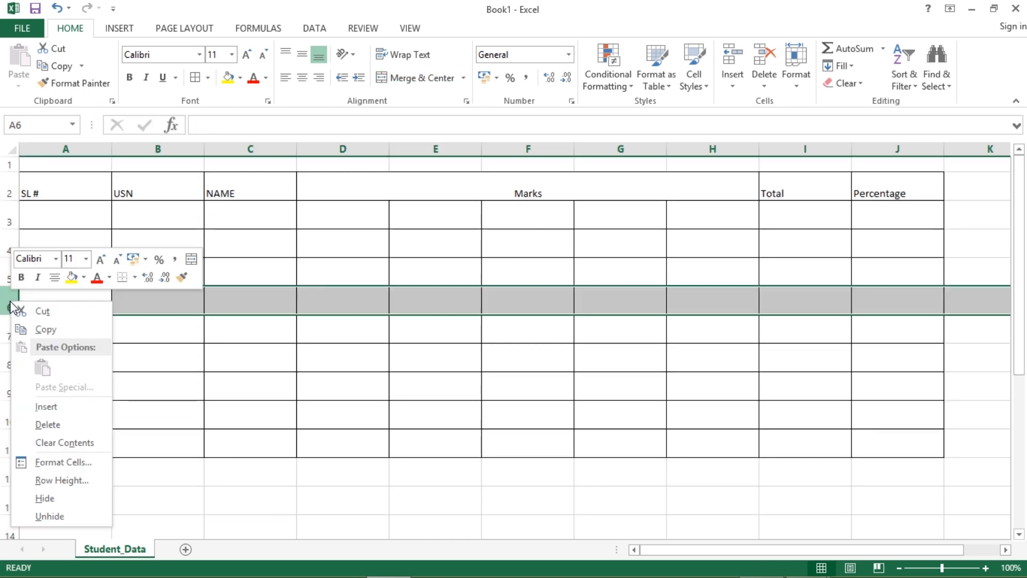
key(Escape)
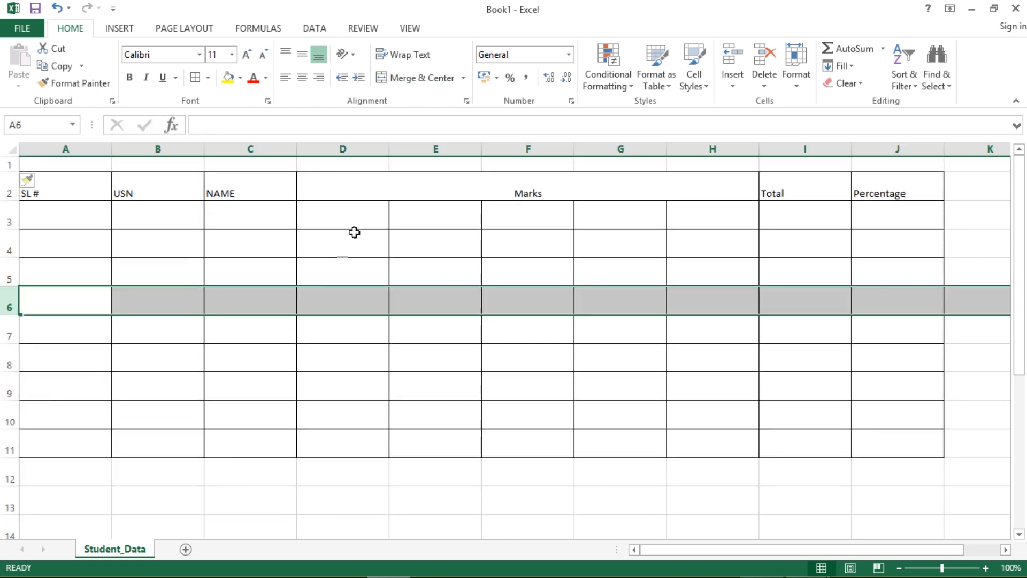
right_click(346, 148)
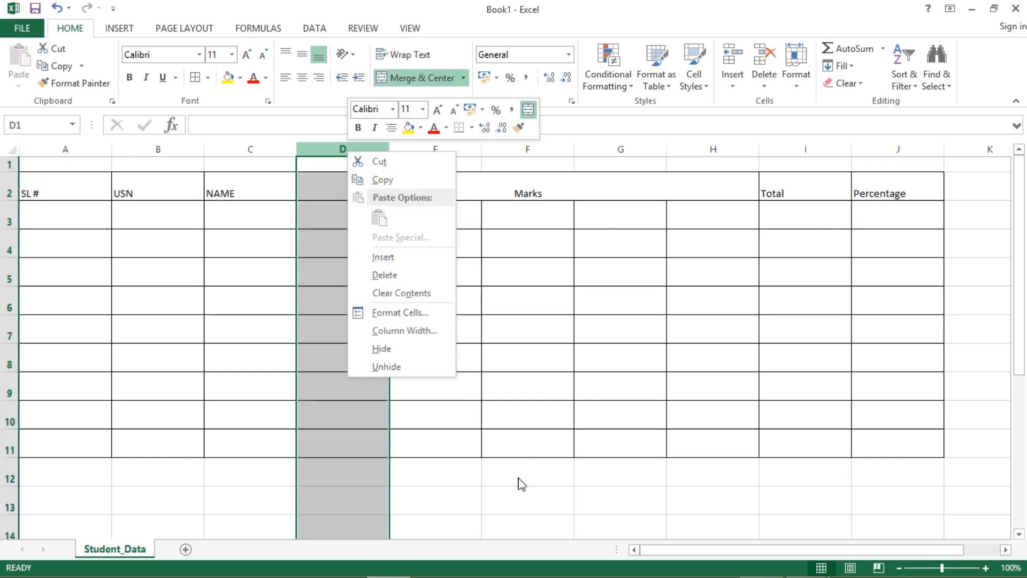
key(Escape)
drag(80, 192, 878, 178)
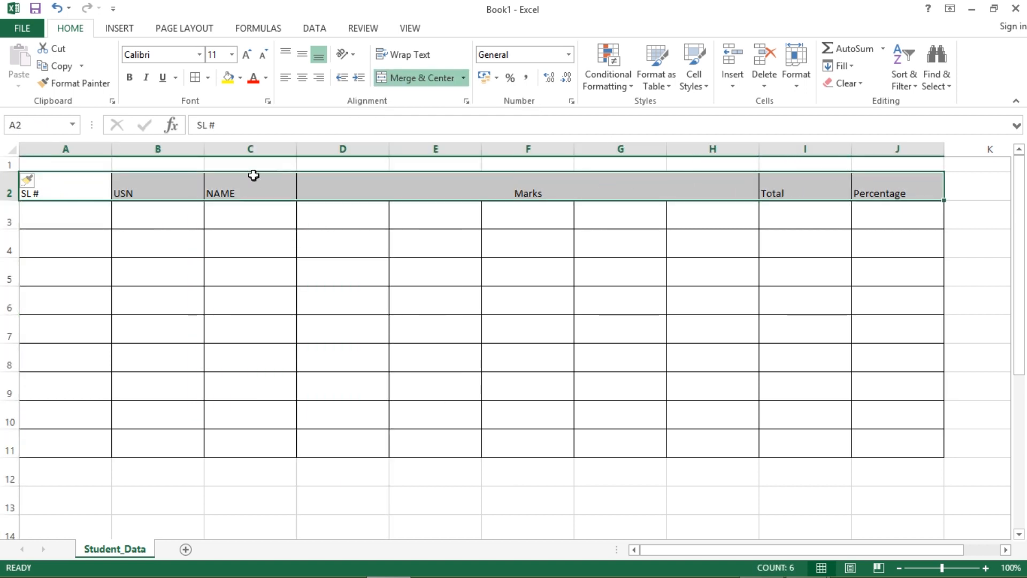
- Make the A2:J2 headings bold, 14-point and centred horizontally and vertically
click(129, 77)
click(212, 54)
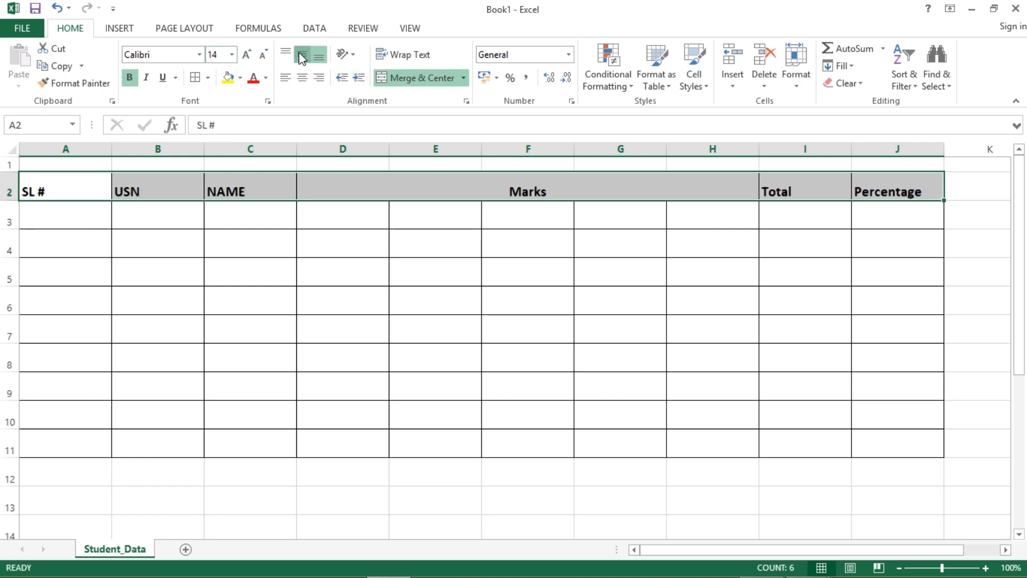
click(302, 56)
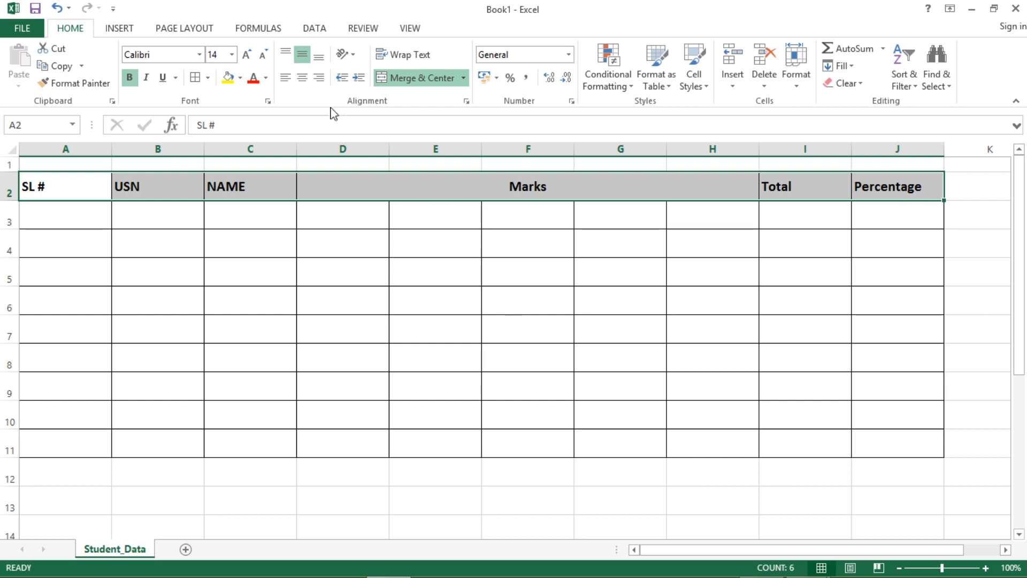
click(302, 78)
click(465, 300)
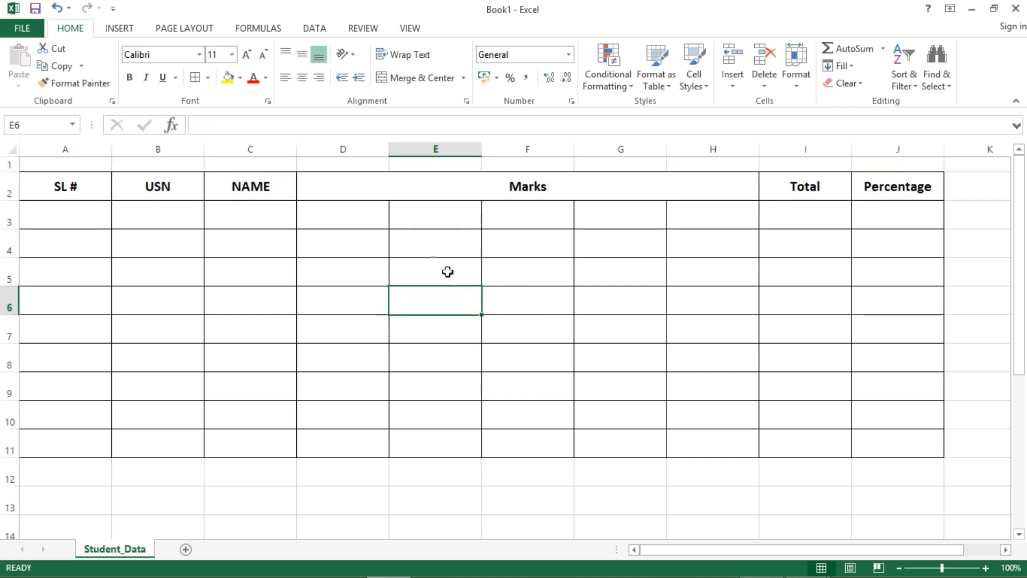
click(335, 209)
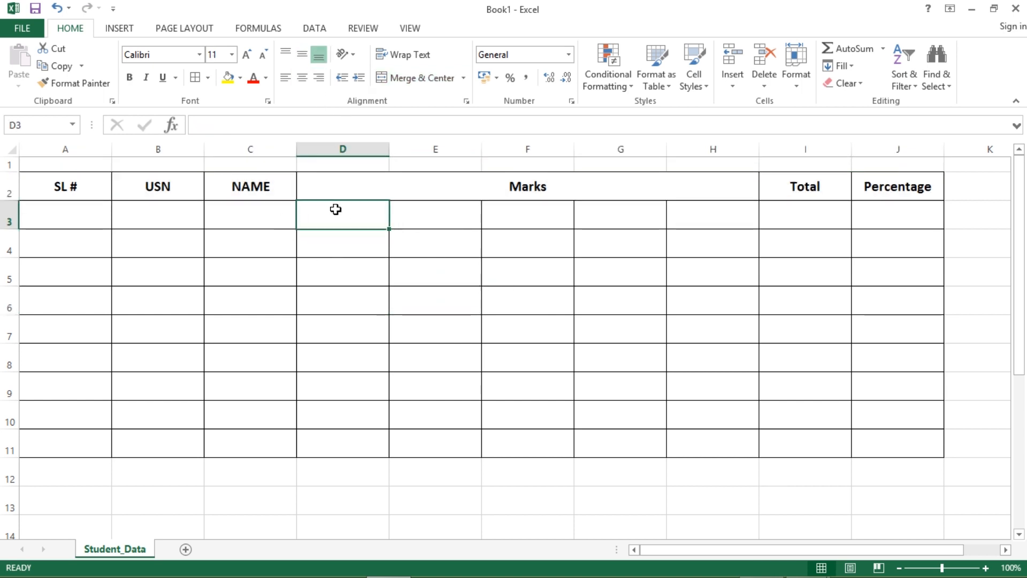
- Fill Sub1 to Sub5 across D3:H3, styled bold, 12-point and centred
text(Sub1)
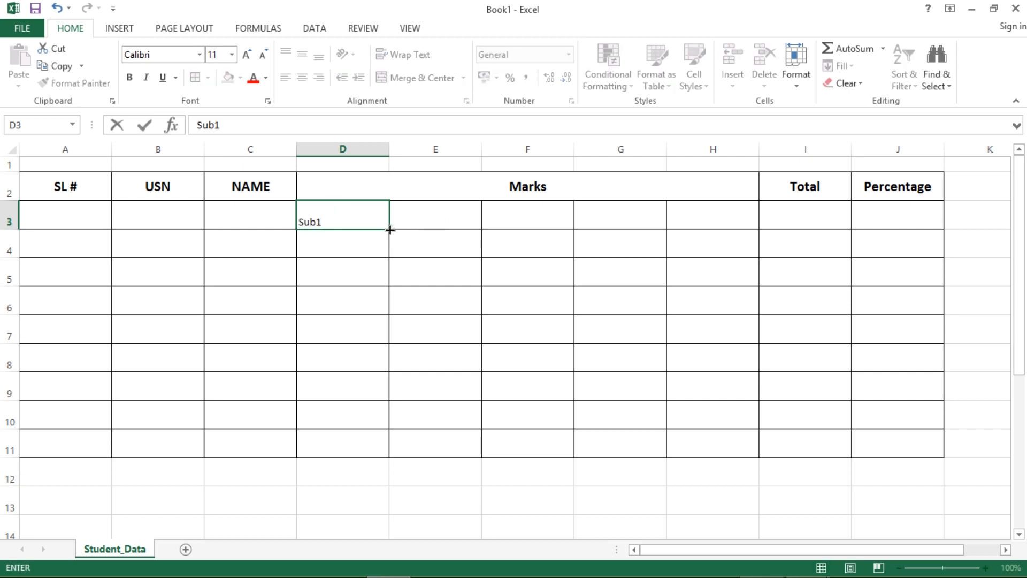
drag(389, 230, 722, 235)
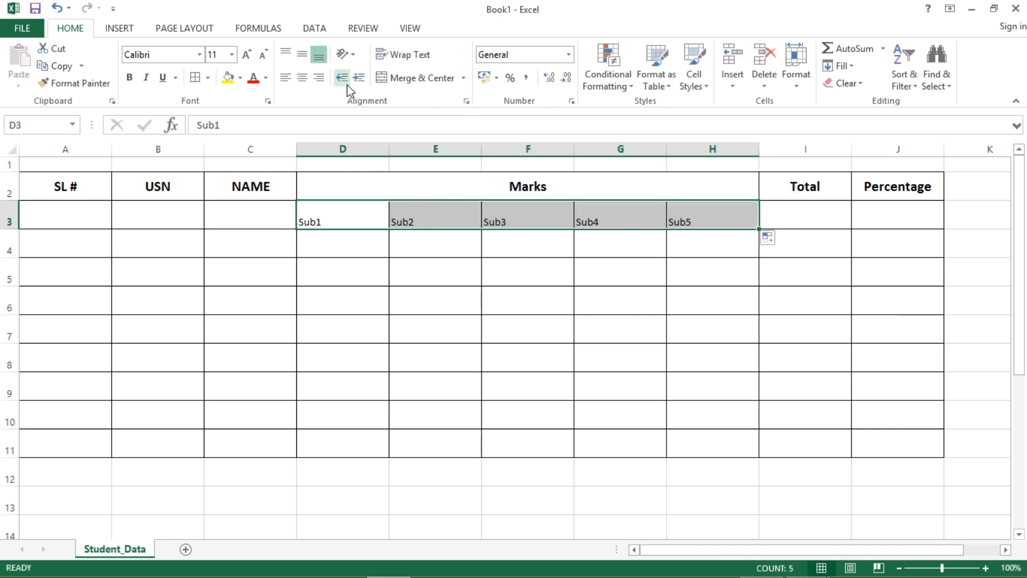
click(302, 77)
click(303, 54)
click(129, 78)
click(220, 56)
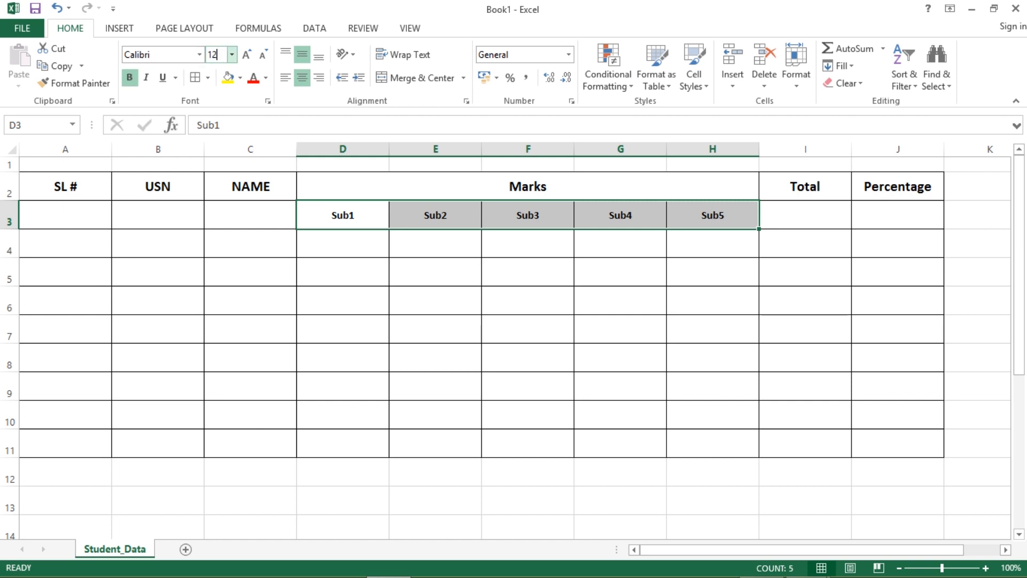
text(12)
key(Return)
click(321, 275)
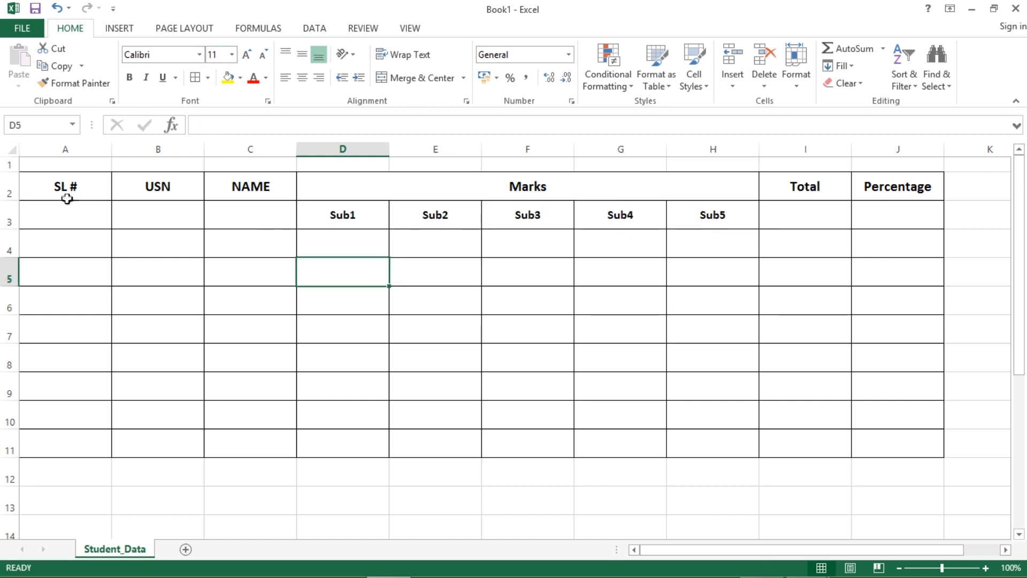
drag(82, 190, 80, 213)
- Merge the SL #, USN, NAME, Total and Percentage headings down across rows 2–3
right_click(82, 213)
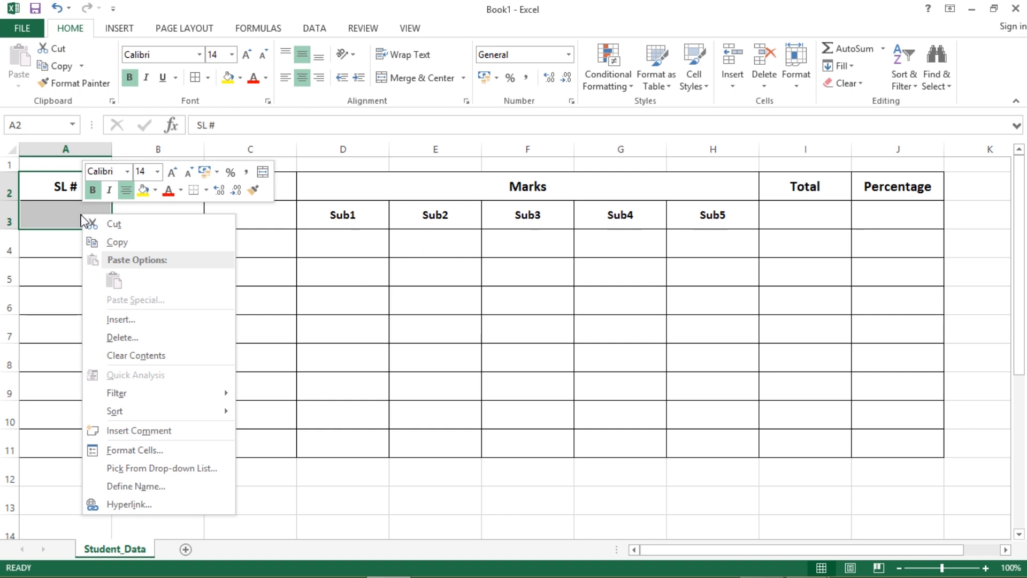
click(408, 83)
drag(171, 188, 179, 216)
click(440, 83)
drag(277, 190, 282, 211)
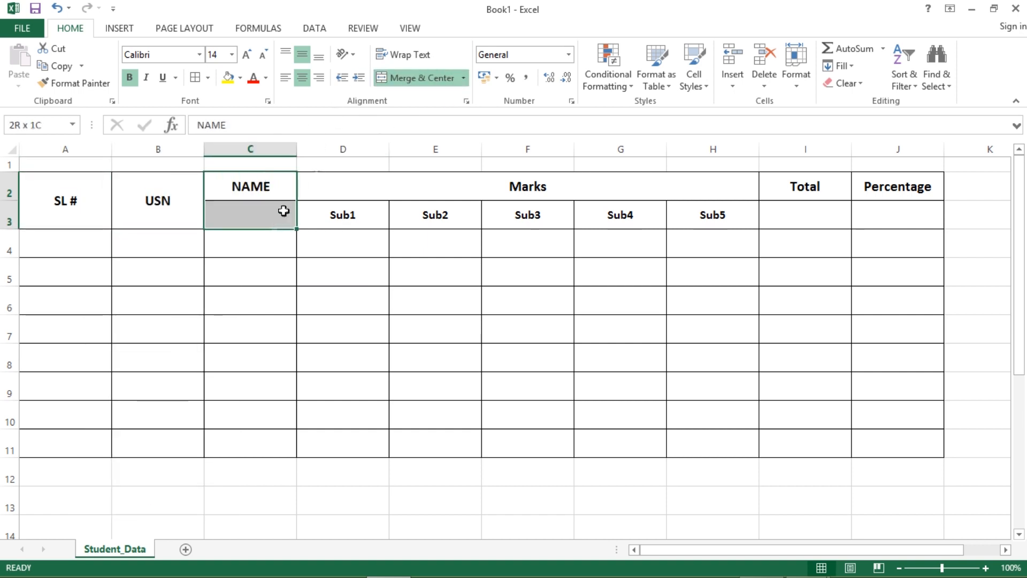
click(420, 78)
drag(813, 195, 814, 207)
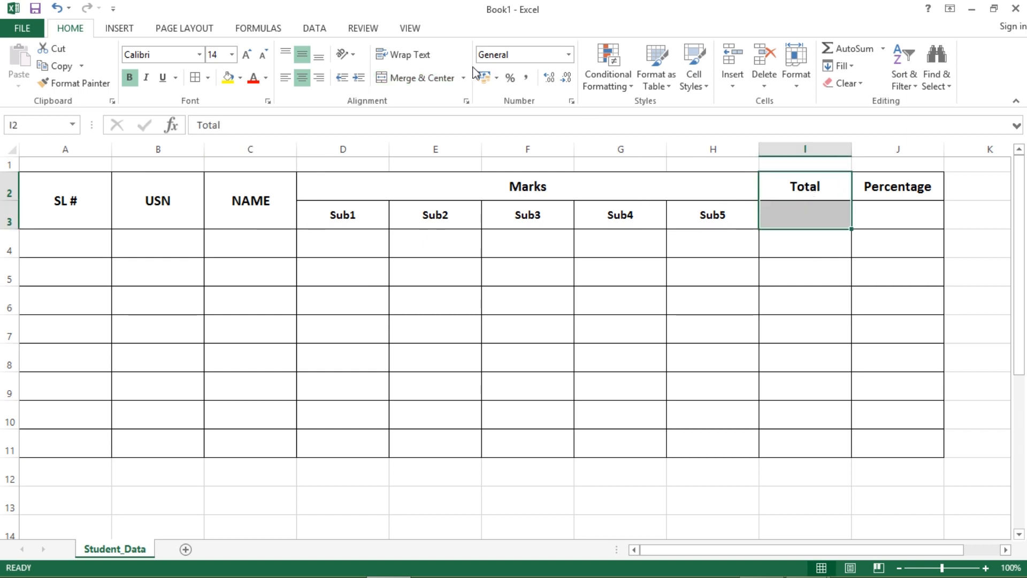
click(425, 83)
drag(880, 185, 877, 216)
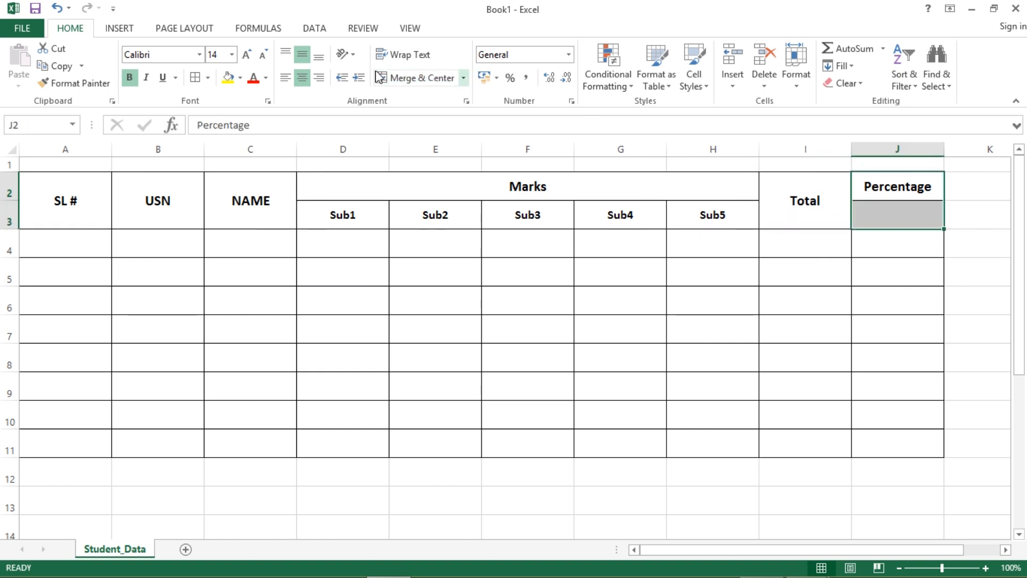
click(398, 81)
click(852, 362)
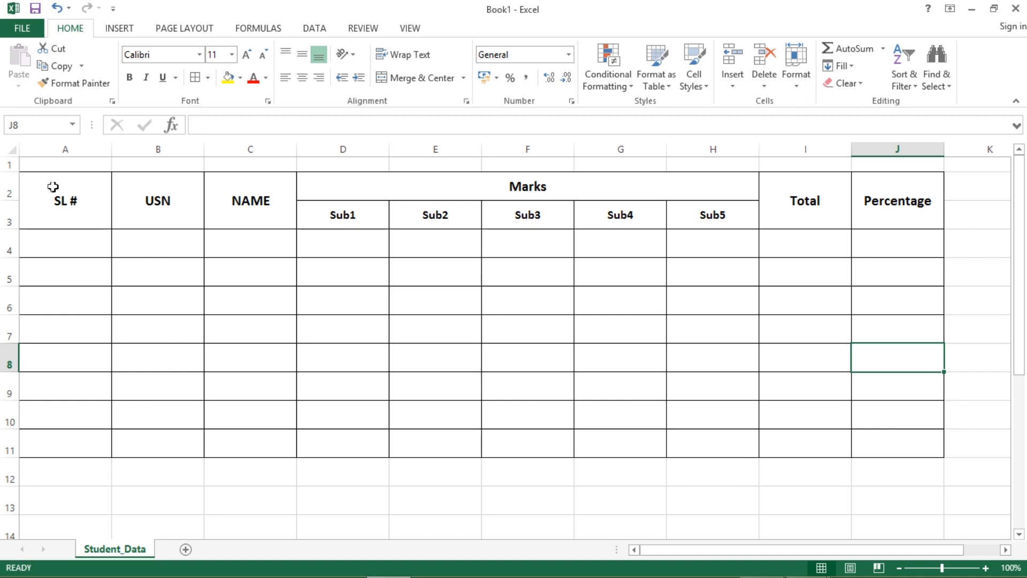
drag(41, 178, 738, 211)
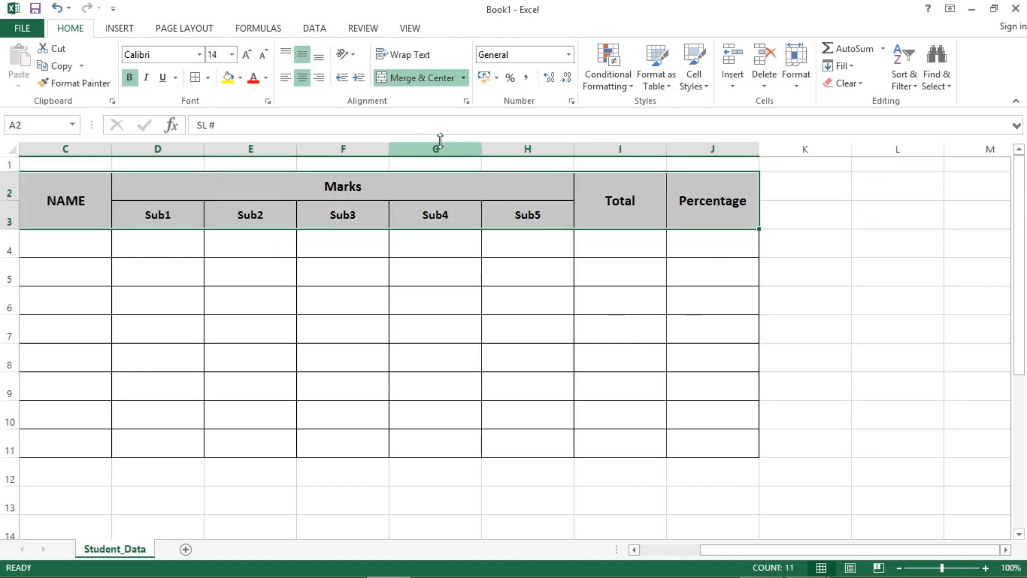
- Apply a blue-grey theme fill colour to the header band A2:J3
click(241, 79)
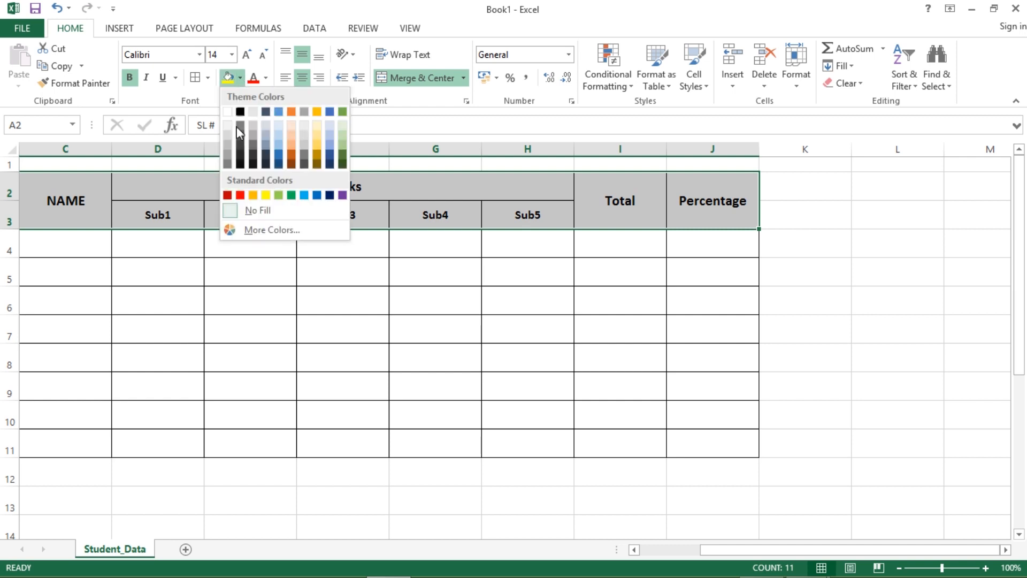
click(266, 143)
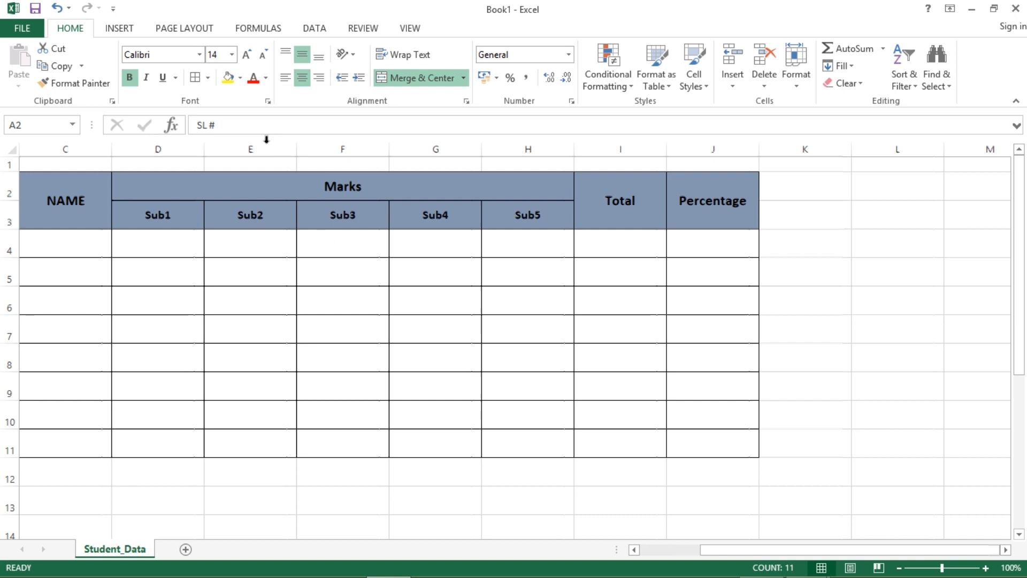
scroll(730, 399, left, 2)
click(705, 387)
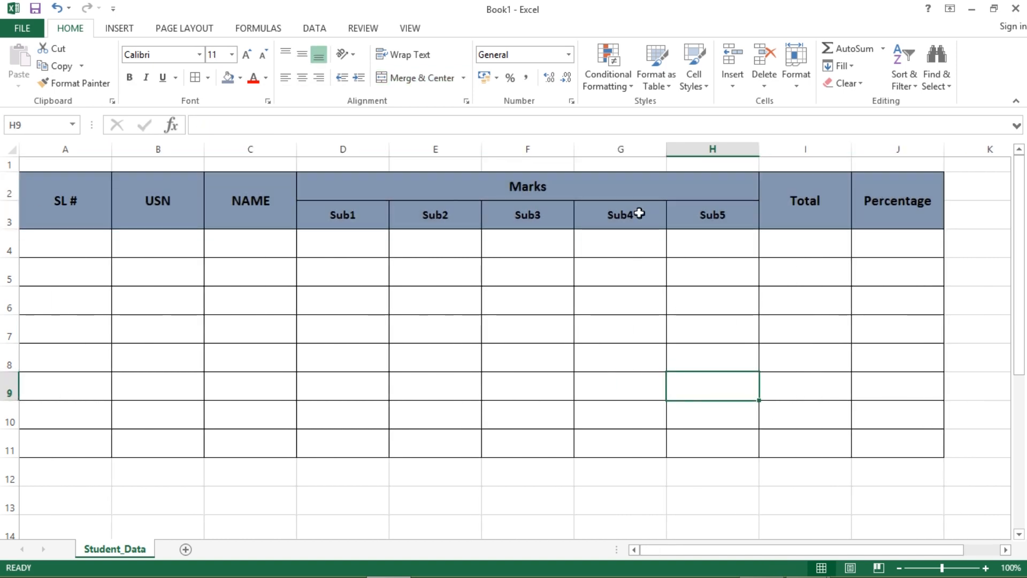
- Autofit column A to the SL # heading and narrow the Sub1–Sub4 columns together
double_click(111, 150)
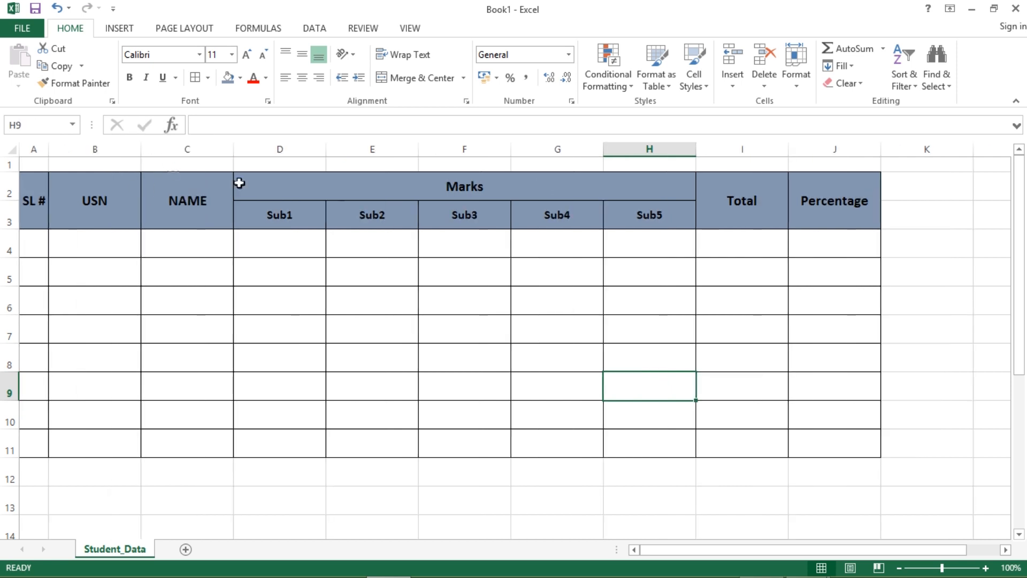
click(298, 153)
drag(298, 153, 580, 158)
drag(510, 149, 484, 155)
click(583, 323)
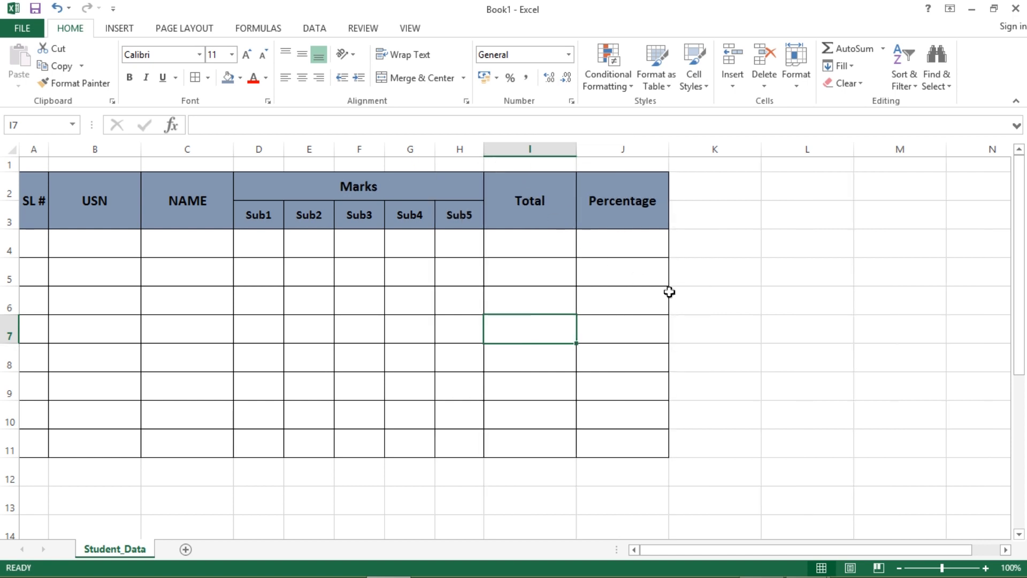
- Narrow the Sub5 column, then fit the Total column and widen it slightly
click(713, 304)
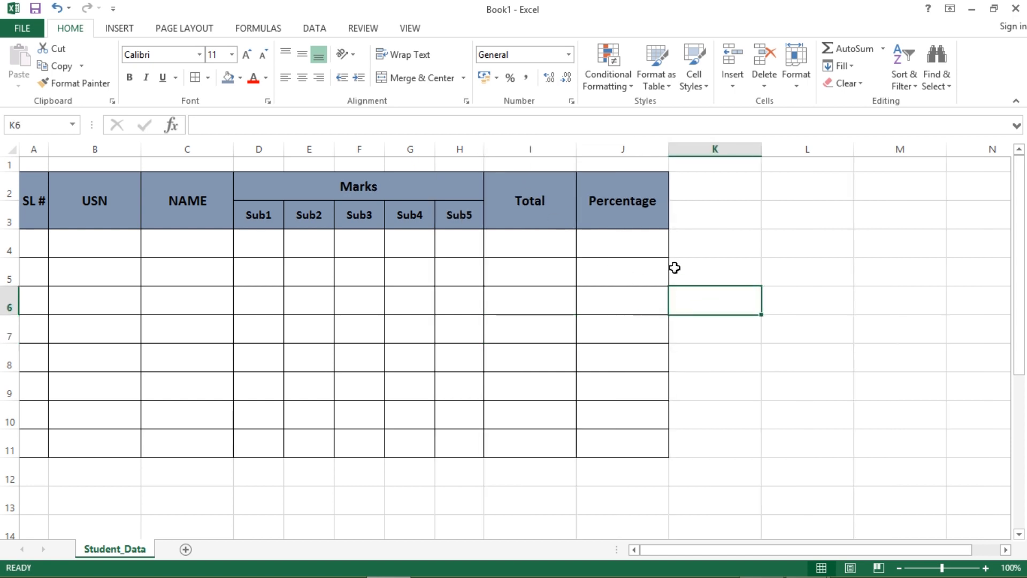
double_click(578, 155)
drag(522, 152, 555, 153)
click(829, 353)
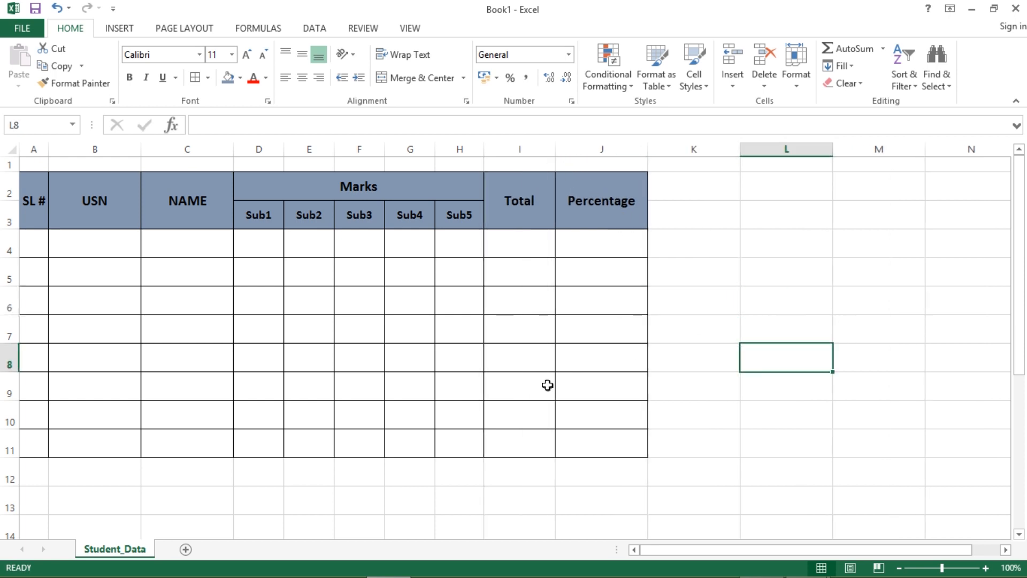
- Save the workbook as mad2ex in the recent AEC_CLass folder
key(ctrl+s)
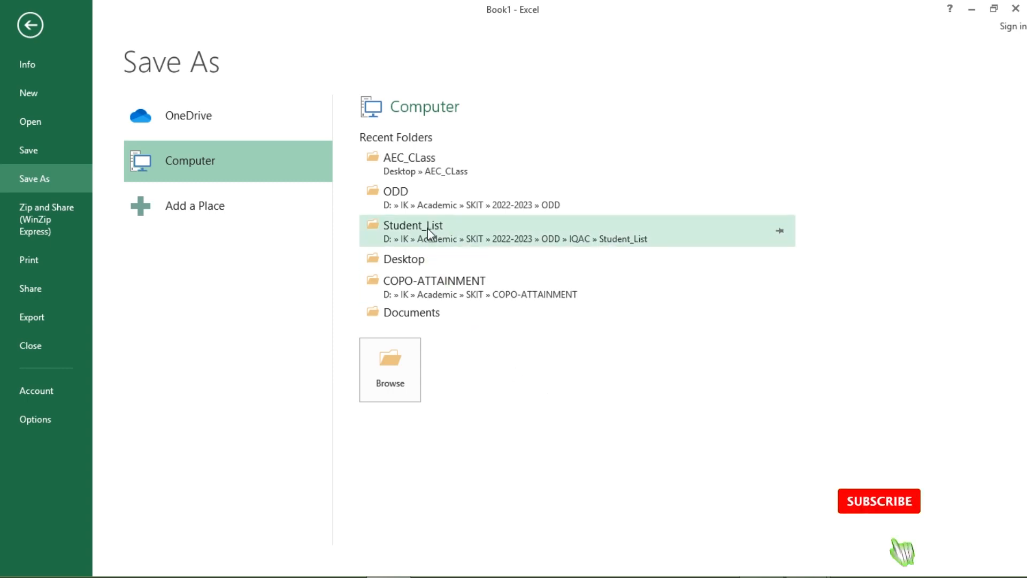
click(411, 172)
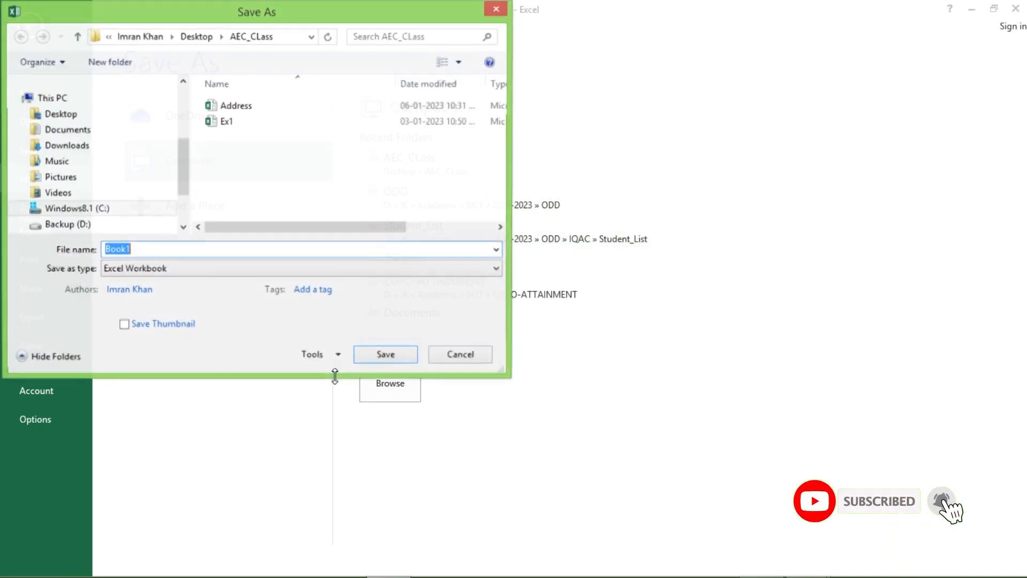
text(mad2ex)
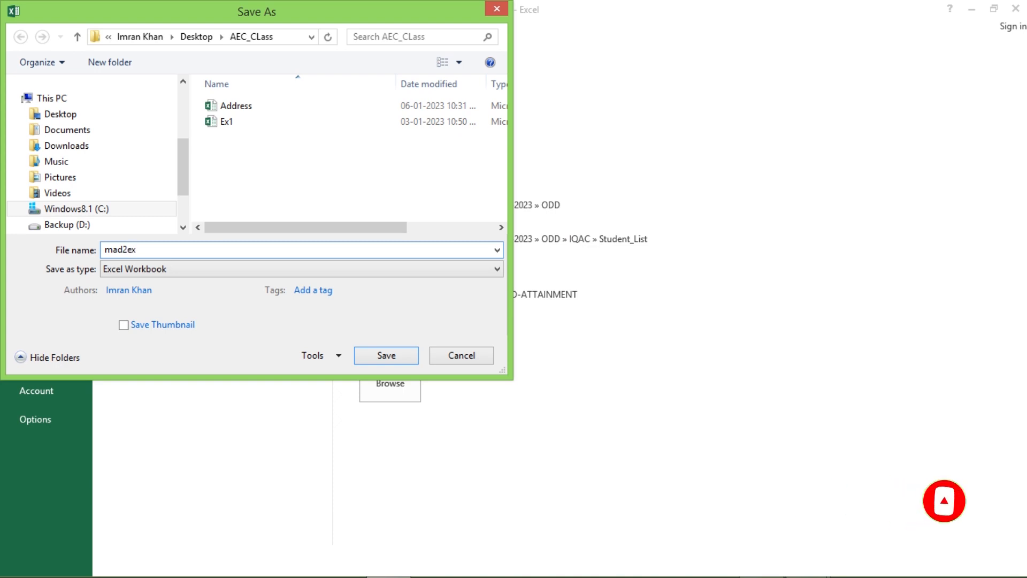
click(391, 360)
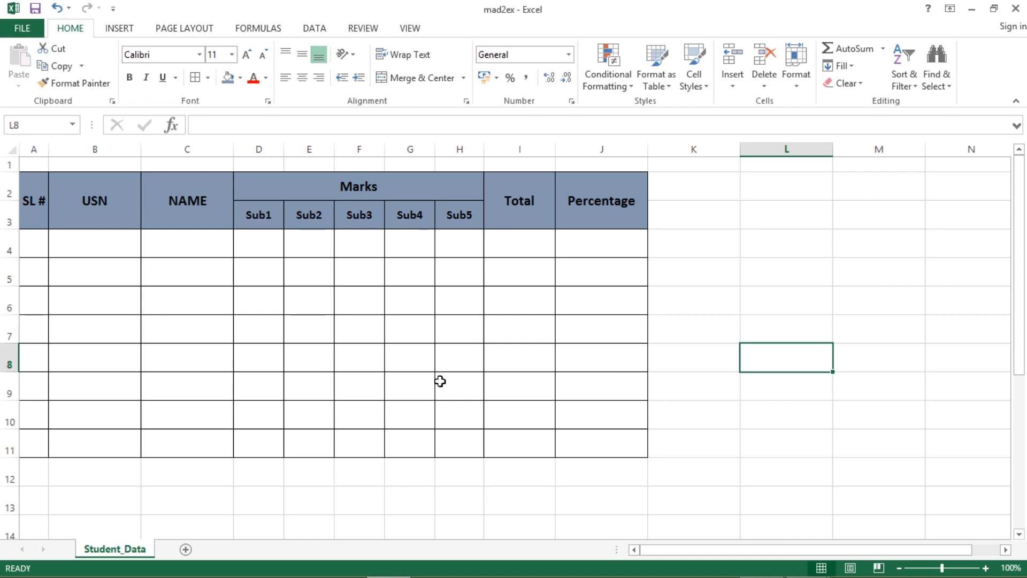
- Fill SL # with 1 to 8 from a 1, 2 series, centred horizontally and vertically
drag(440, 380, 454, 357)
double_click(36, 244)
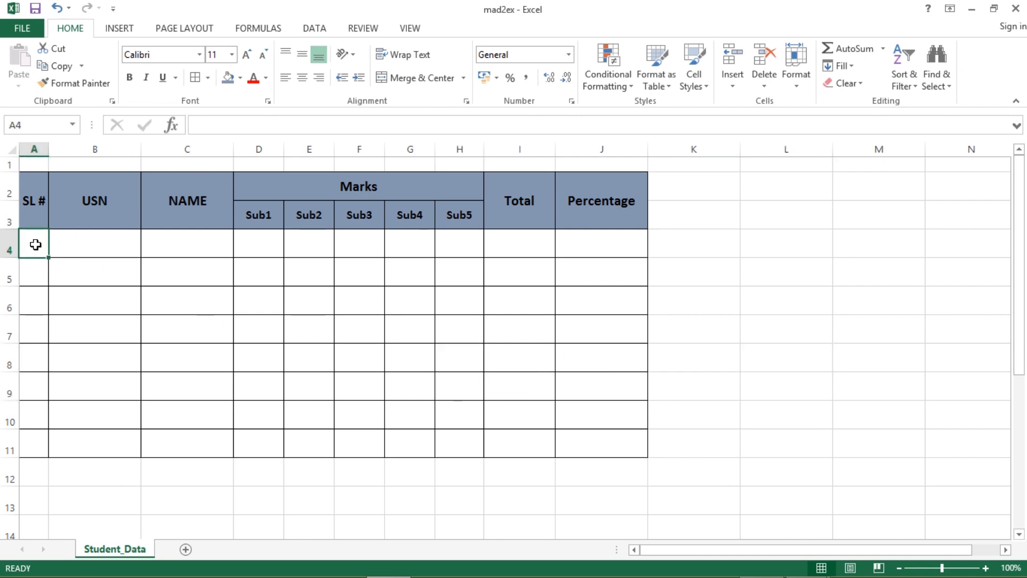
text(1)
key(Return)
text(2)
key(Return)
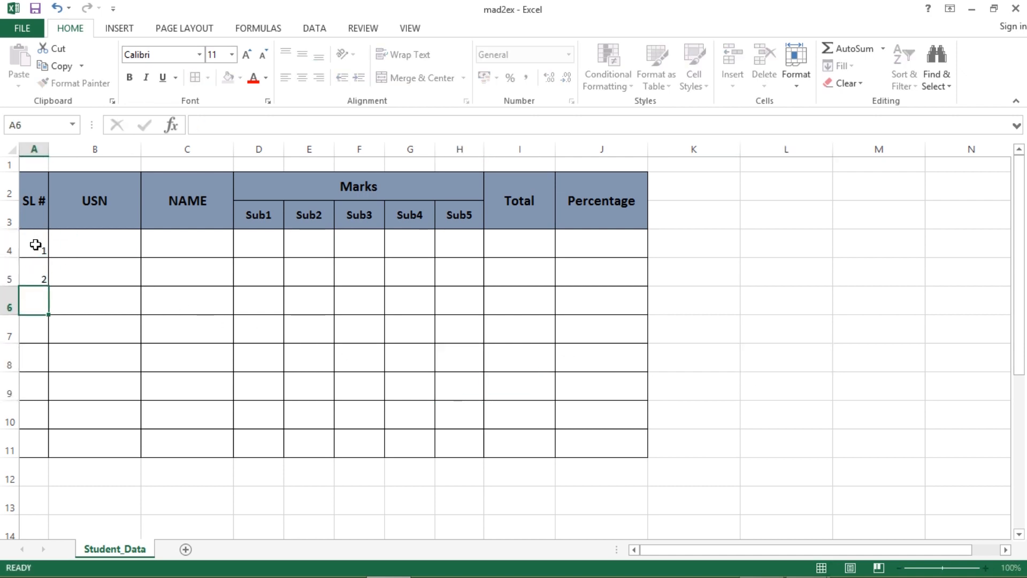
drag(44, 250, 45, 452)
click(302, 78)
click(302, 54)
- Fill the USN column with 1001 to 1008 from a 1001, 1002 series, centred
drag(209, 385, 193, 363)
click(102, 248)
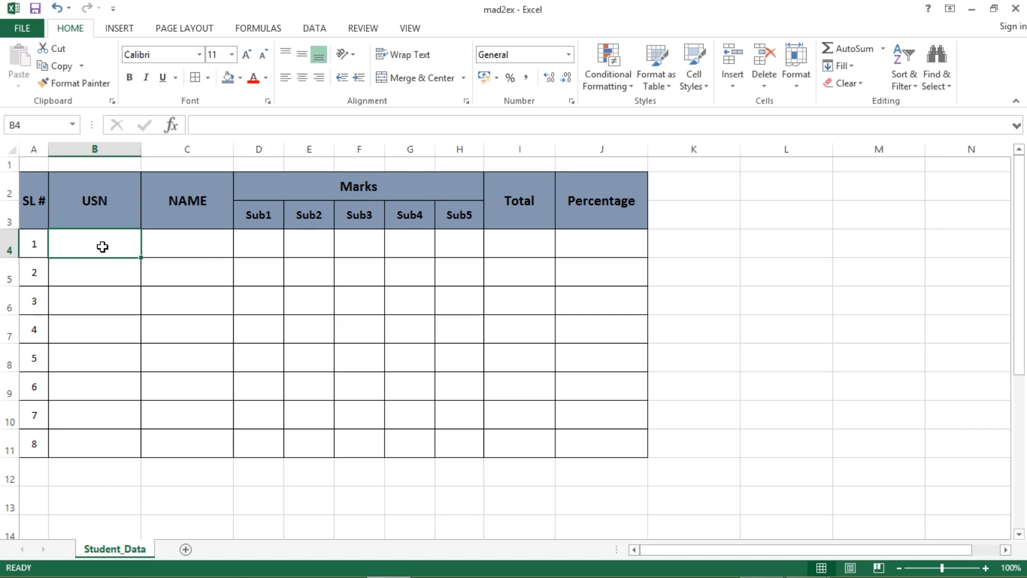
text(1001)
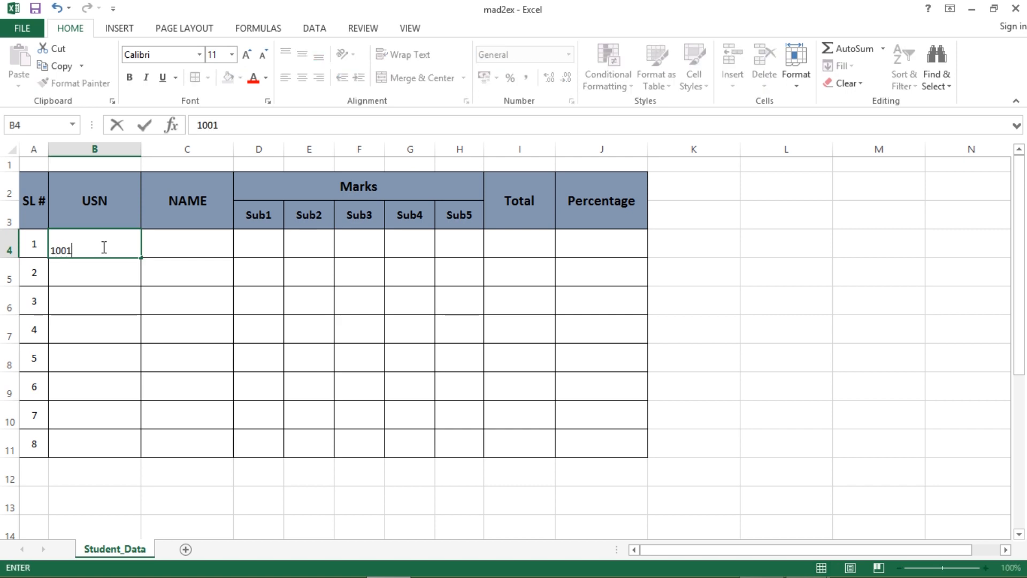
click(114, 280)
text(1002)
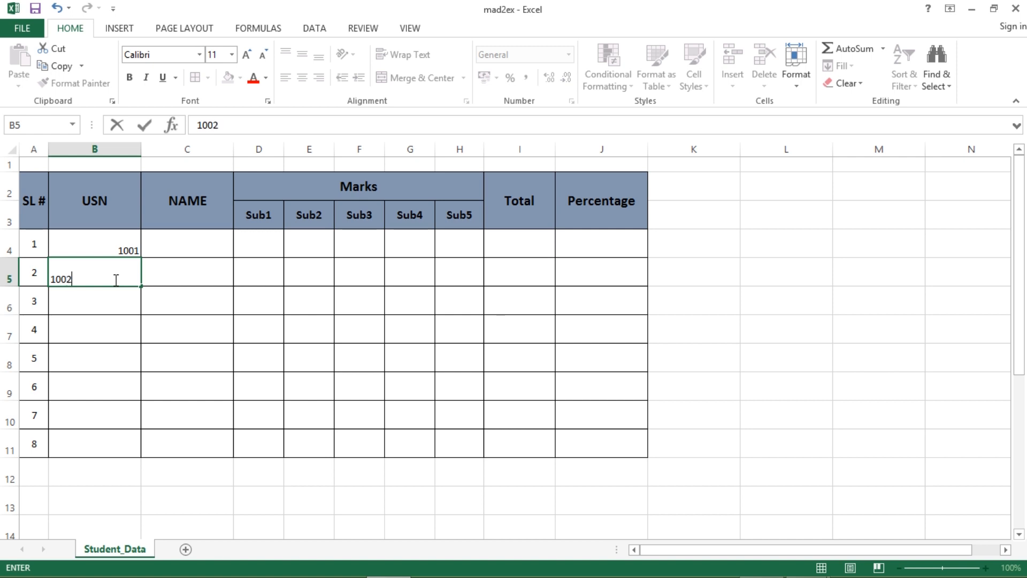
drag(217, 351, 162, 300)
drag(96, 238, 110, 277)
double_click(143, 286)
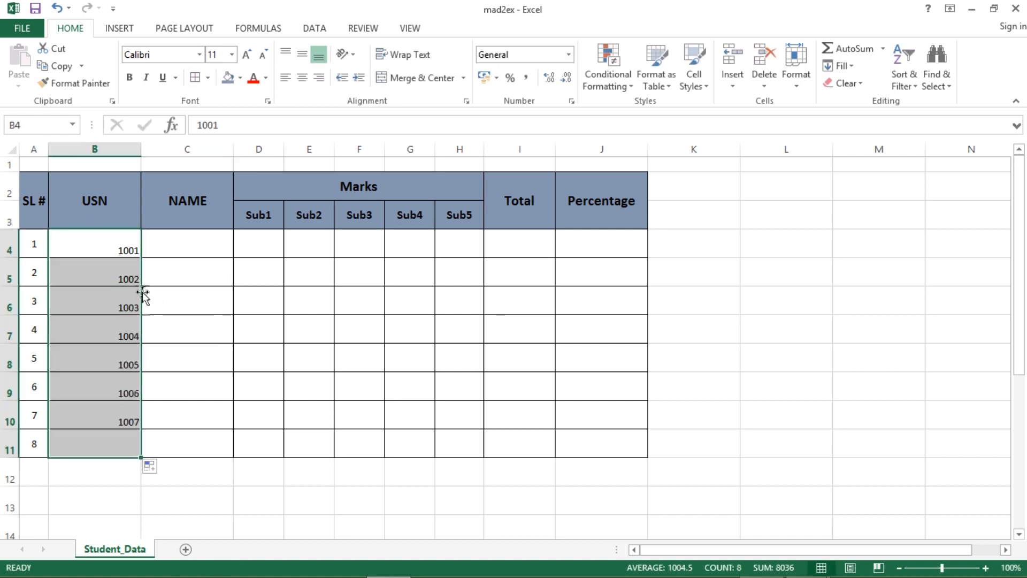
click(303, 78)
click(264, 341)
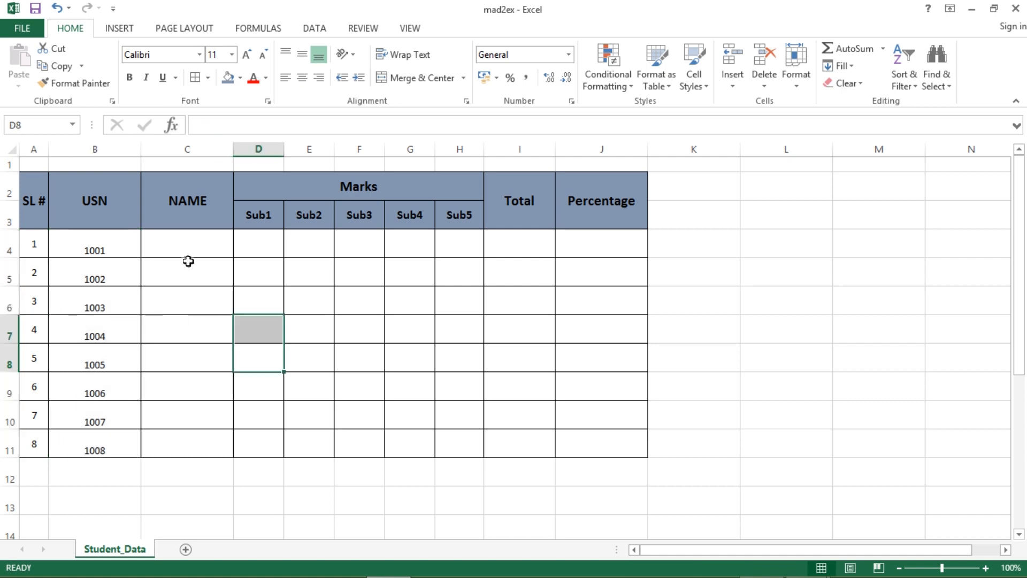
- Enter the eight student names in C4:C11 and their Sub1–Sub5 marks in D4:H11
click(185, 247)
text(R)
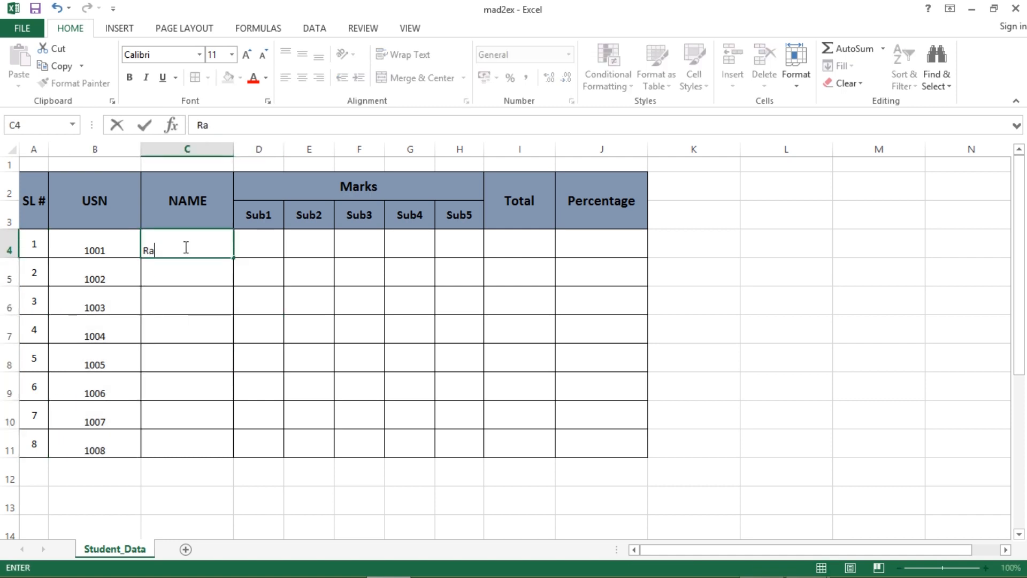
text(a)
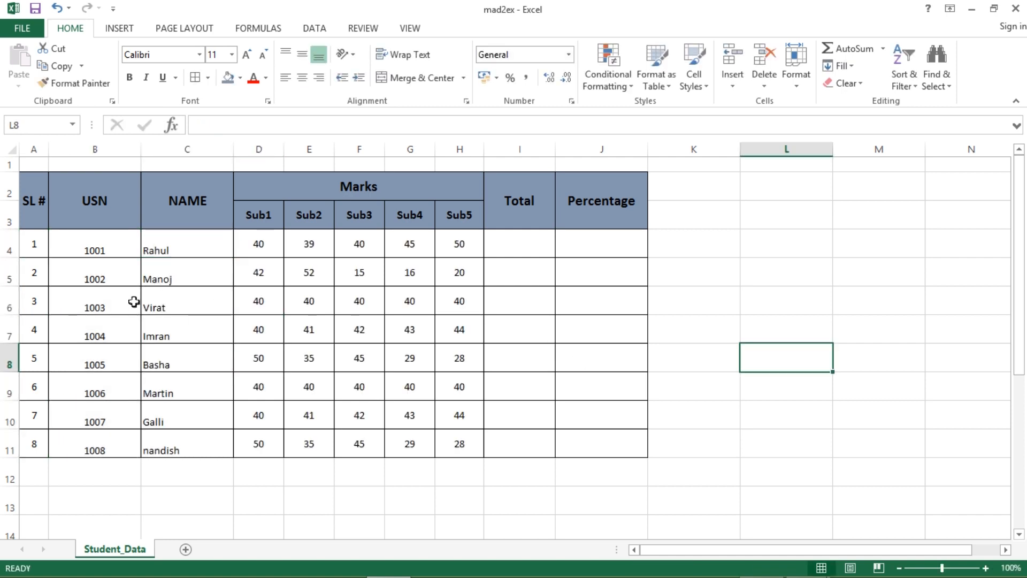
drag(52, 251, 434, 423)
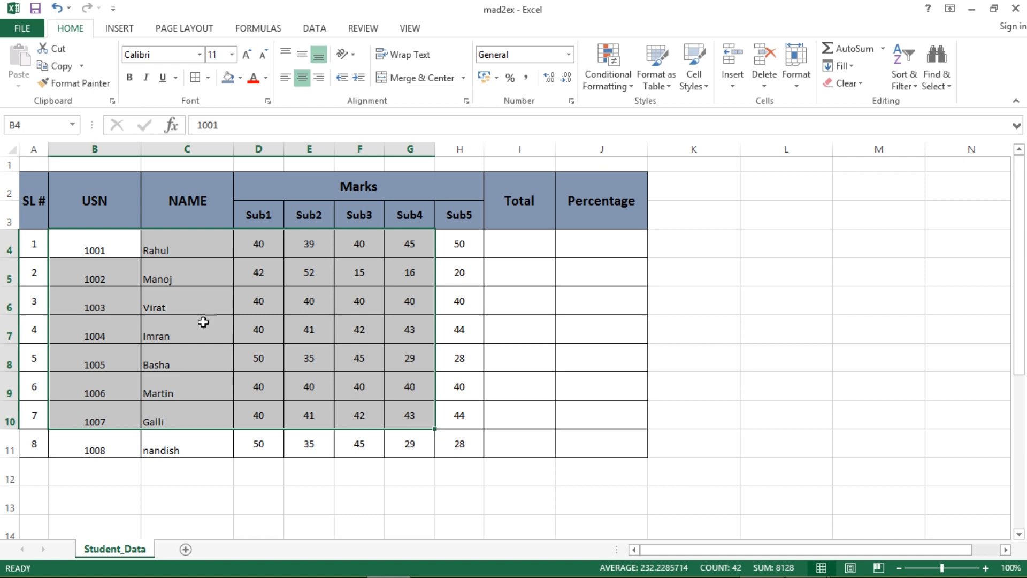
click(252, 277)
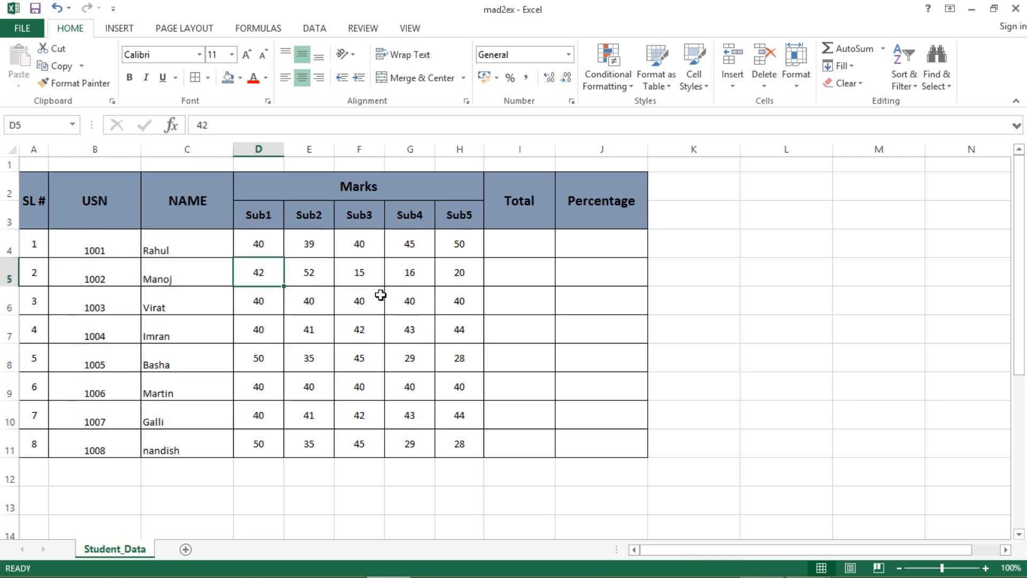
- Correct D5's Sub1 mark from 42 to 44 and record an absent entry in E9
click(223, 126)
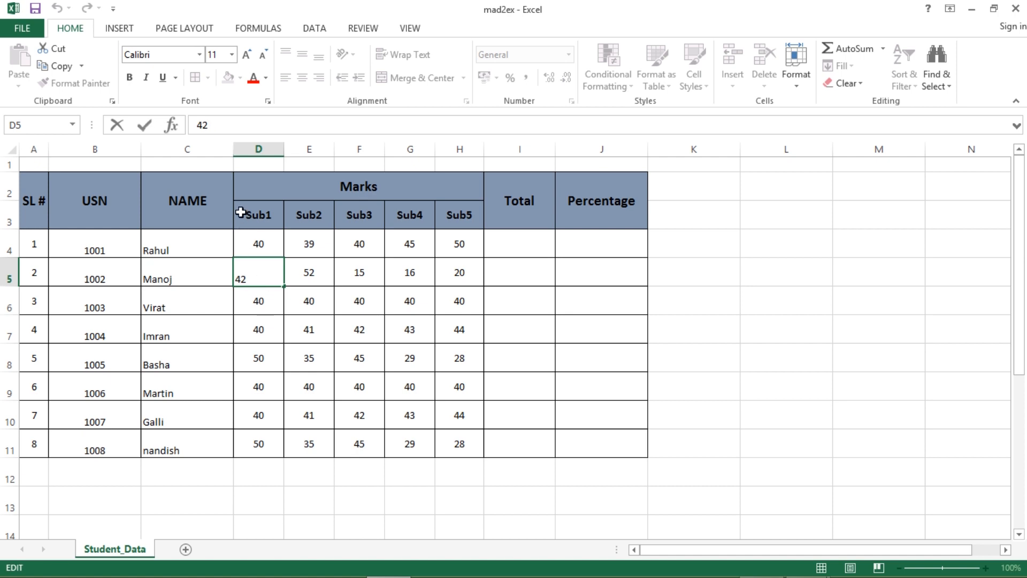
key(Return)
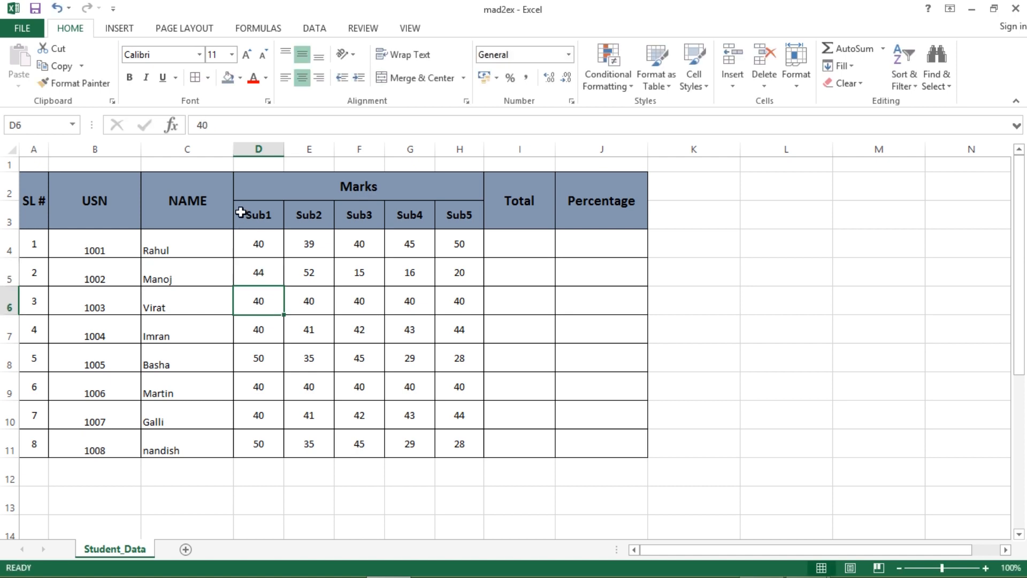
click(312, 387)
text(S)
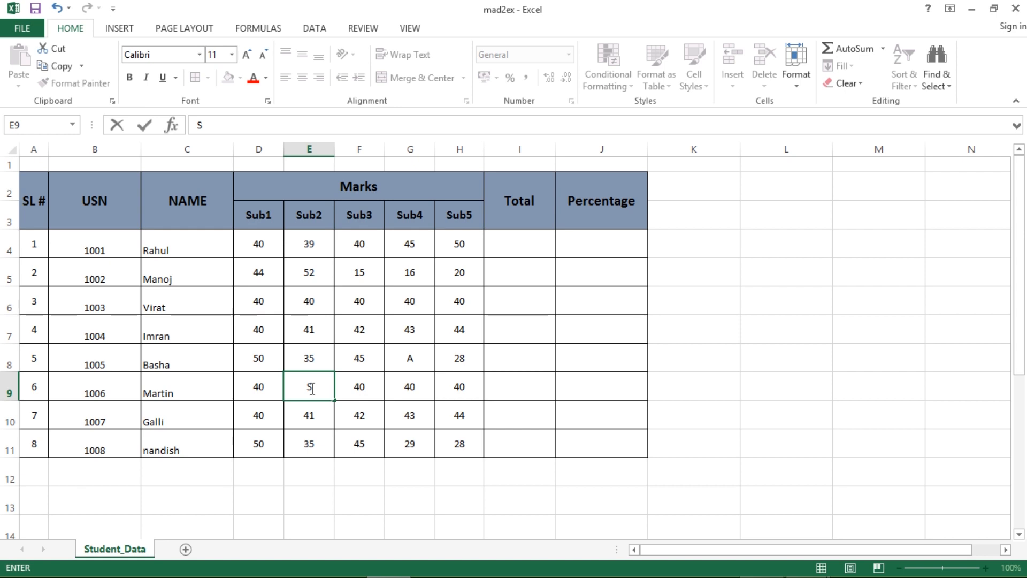
key(Return)
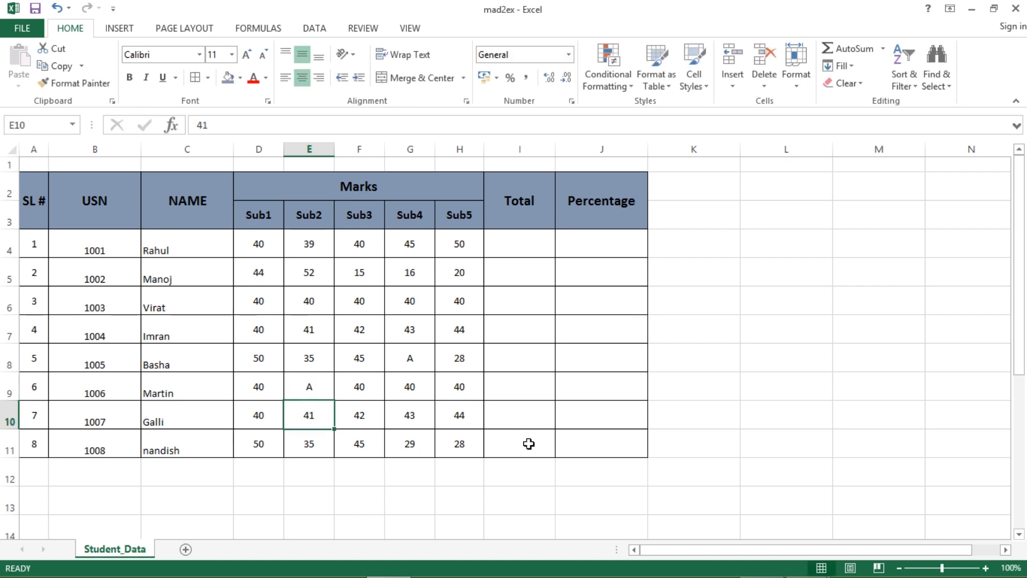
- Check the question PDF in Acrobat Reader, return to Excel and select marks D4:H11
key(alt+Tab)
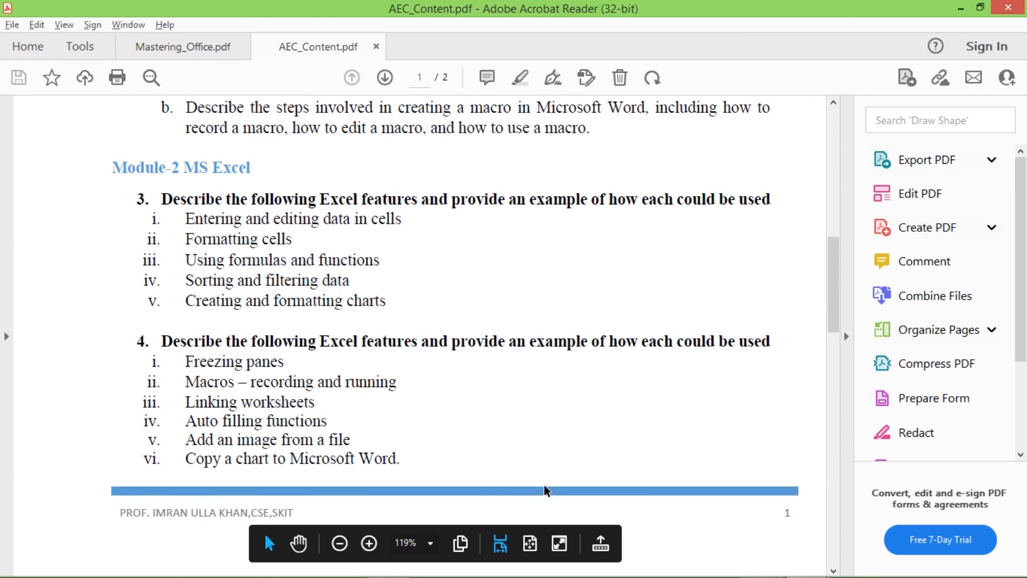
key(alt+Tab)
drag(260, 245, 444, 443)
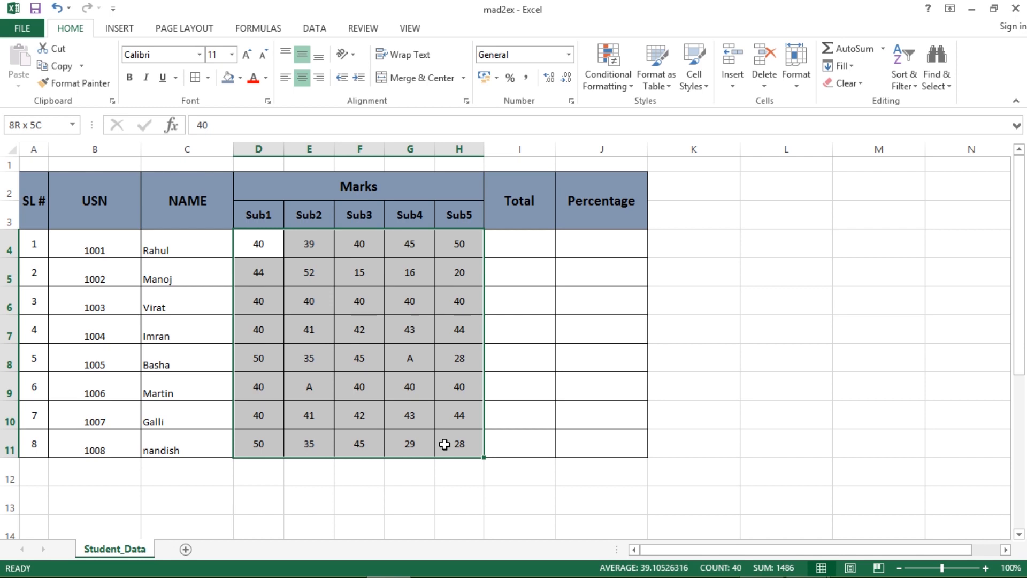
- Add an Equal To 'A' rule on D4:H11 with Light Red Fill with Dark Red Text
click(729, 387)
drag(258, 241, 460, 463)
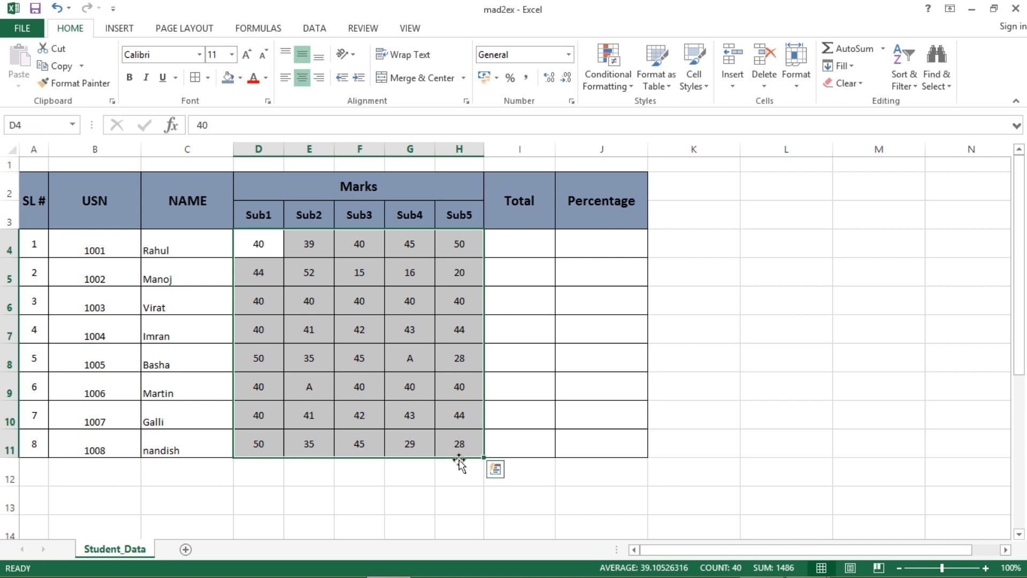
click(628, 93)
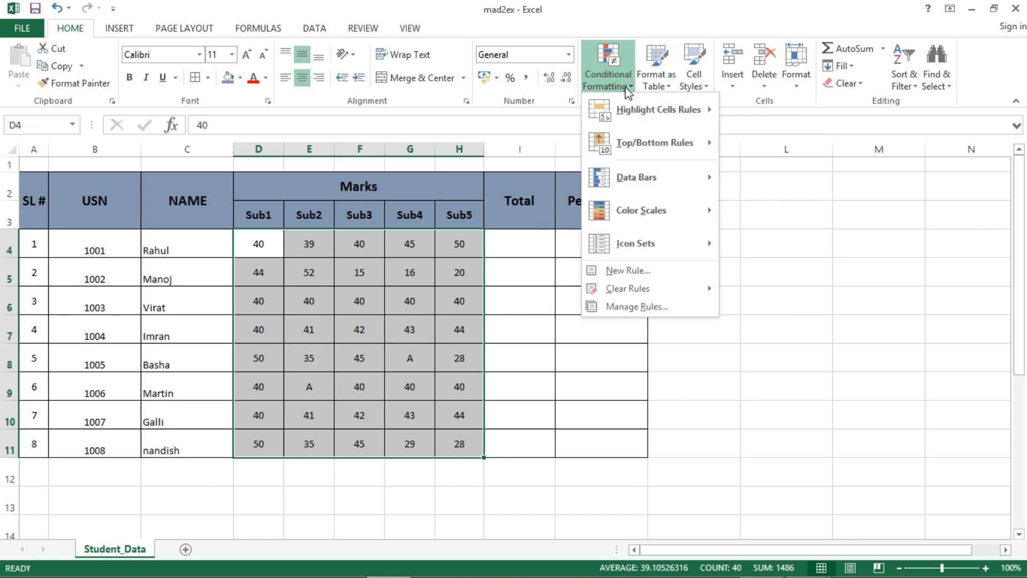
mouse_move(627, 113)
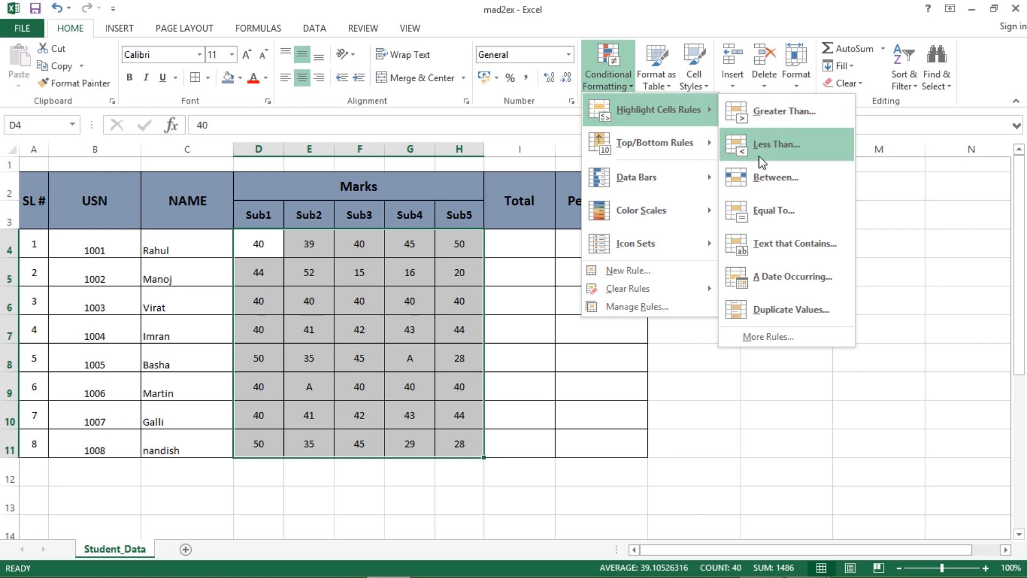
click(749, 210)
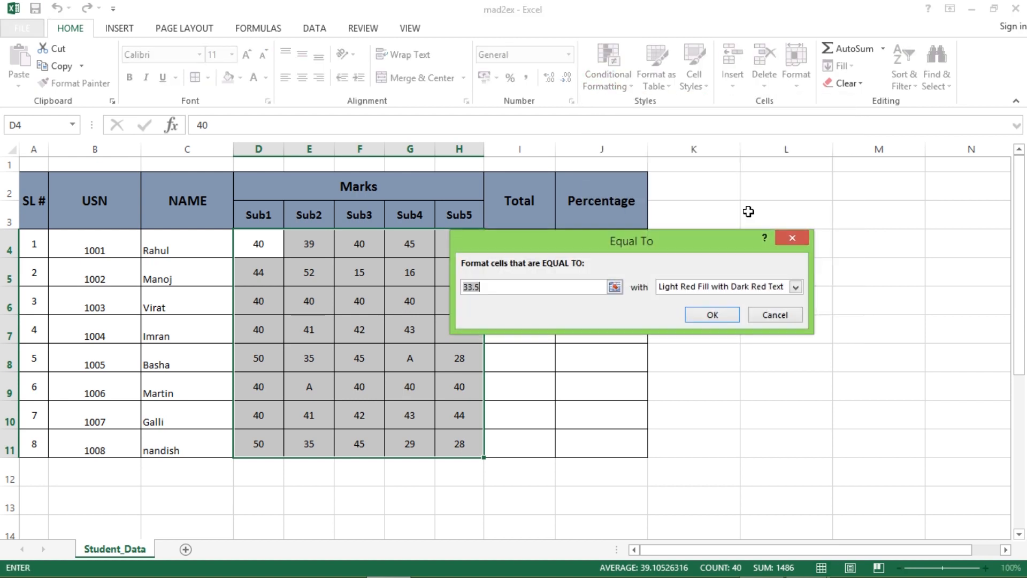
text(A)
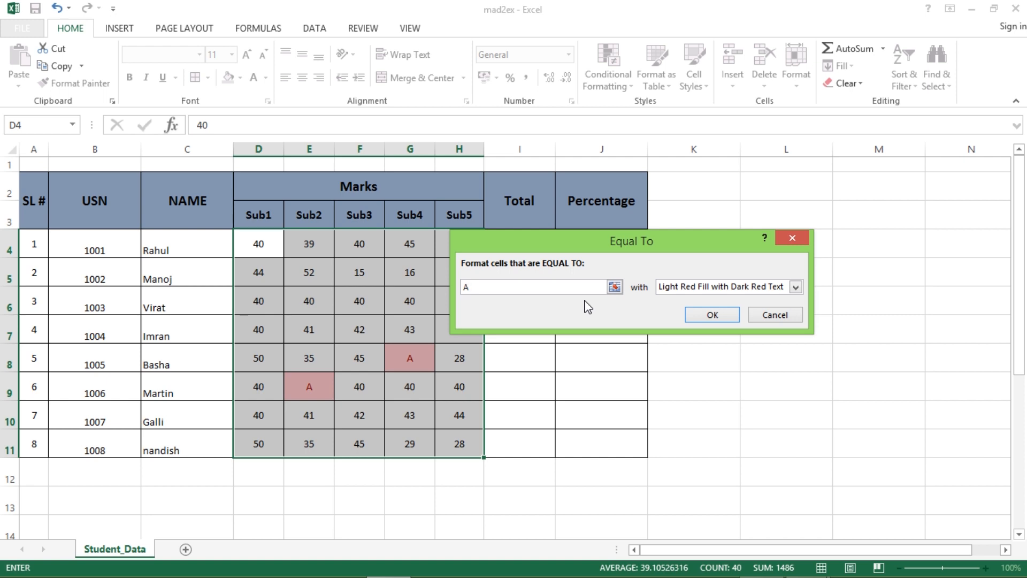
click(796, 287)
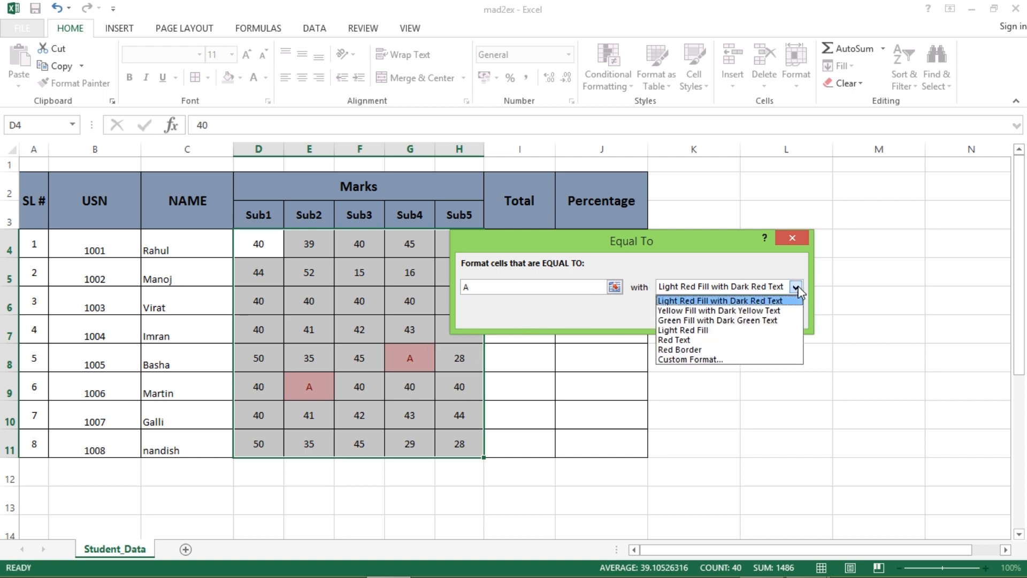
click(714, 311)
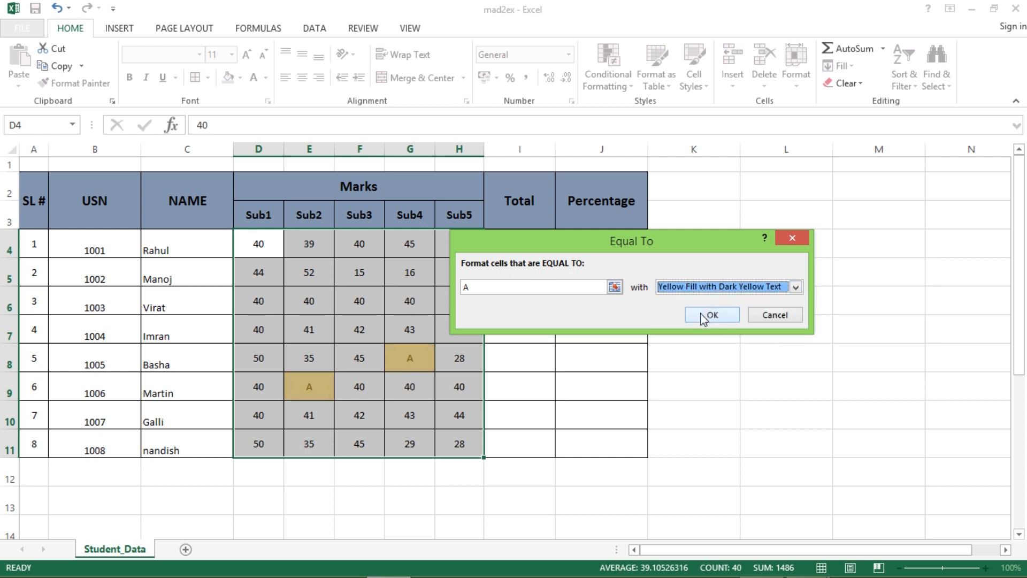
click(796, 288)
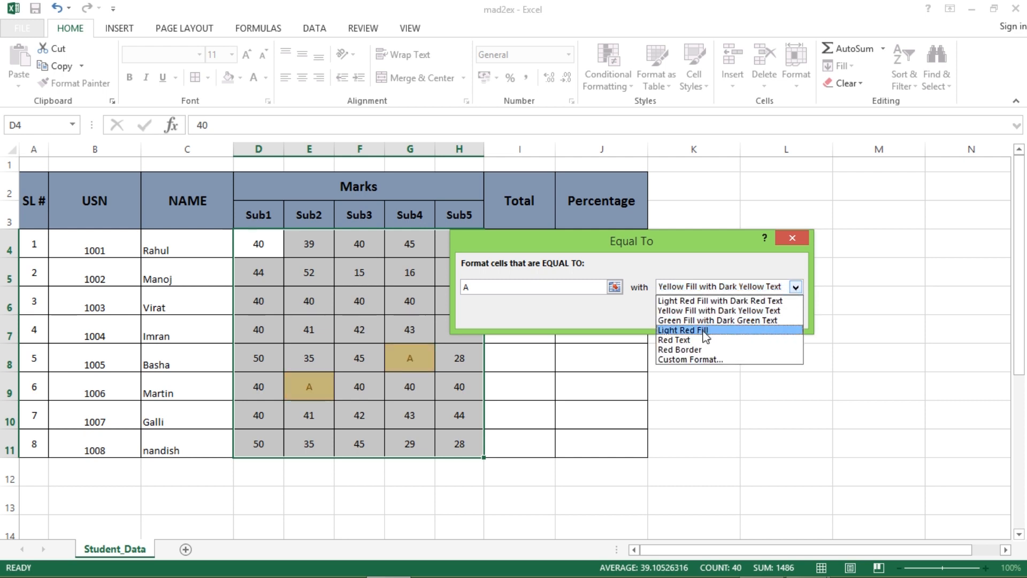
click(698, 301)
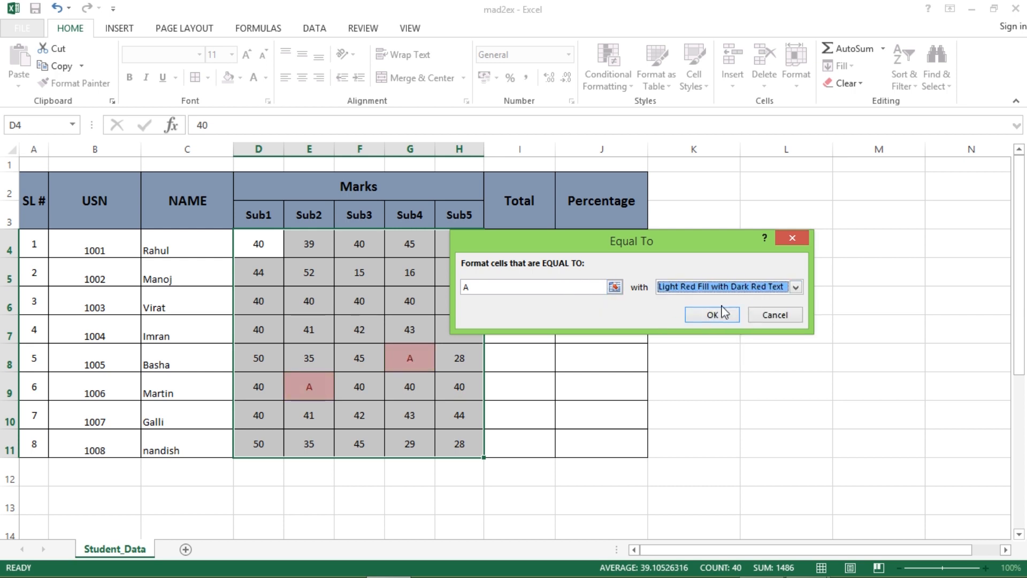
click(714, 317)
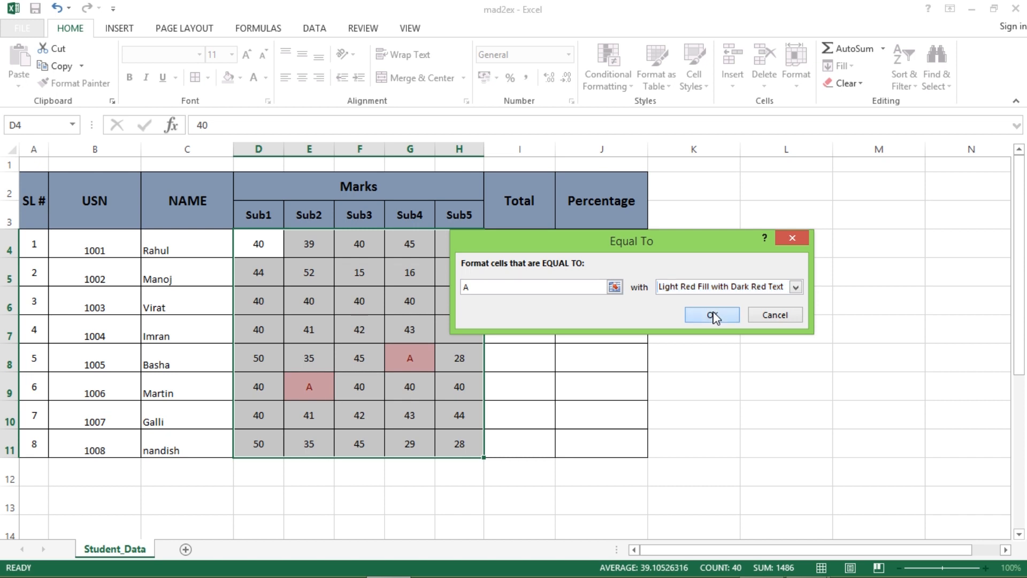
click(718, 385)
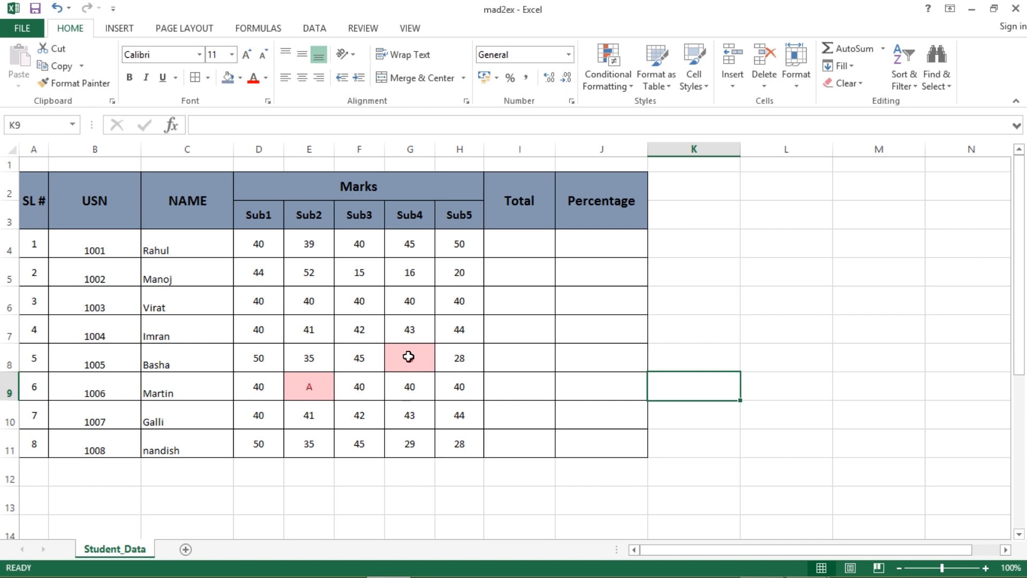
- Change E5 from 52 to A and clear the conditional formatting rules from D4:H11
click(310, 273)
text(A)
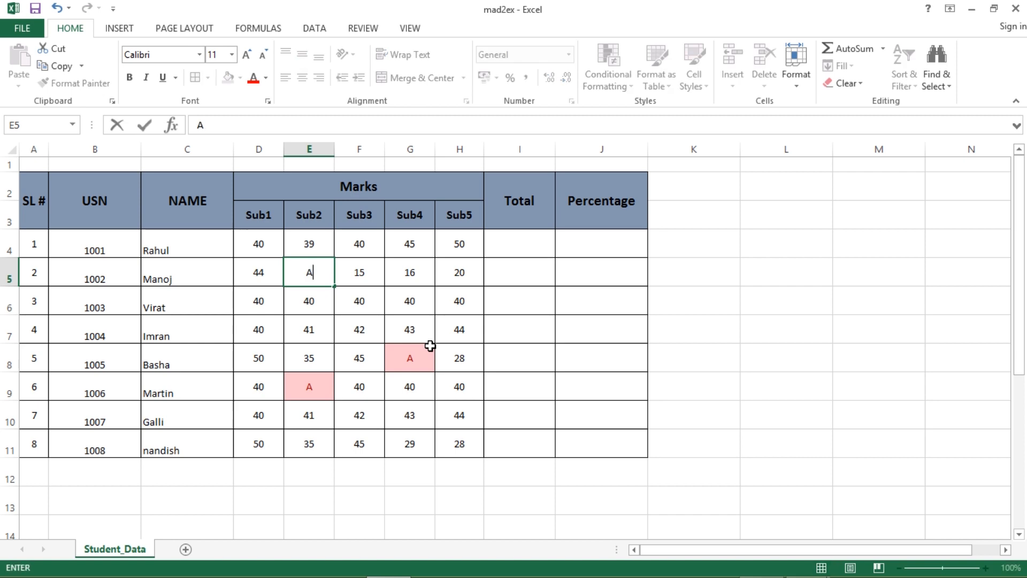
key(Return)
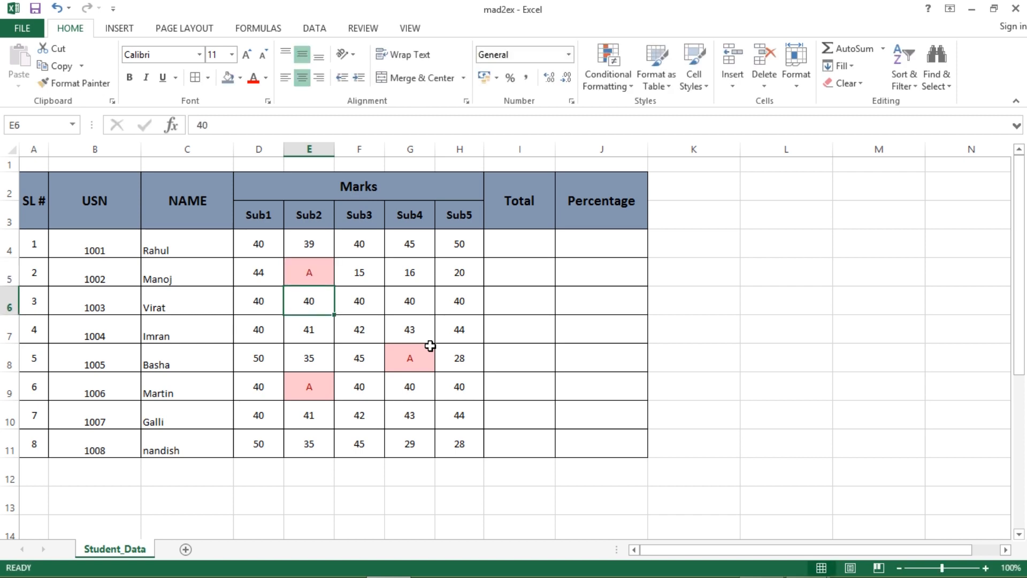
drag(259, 240, 461, 447)
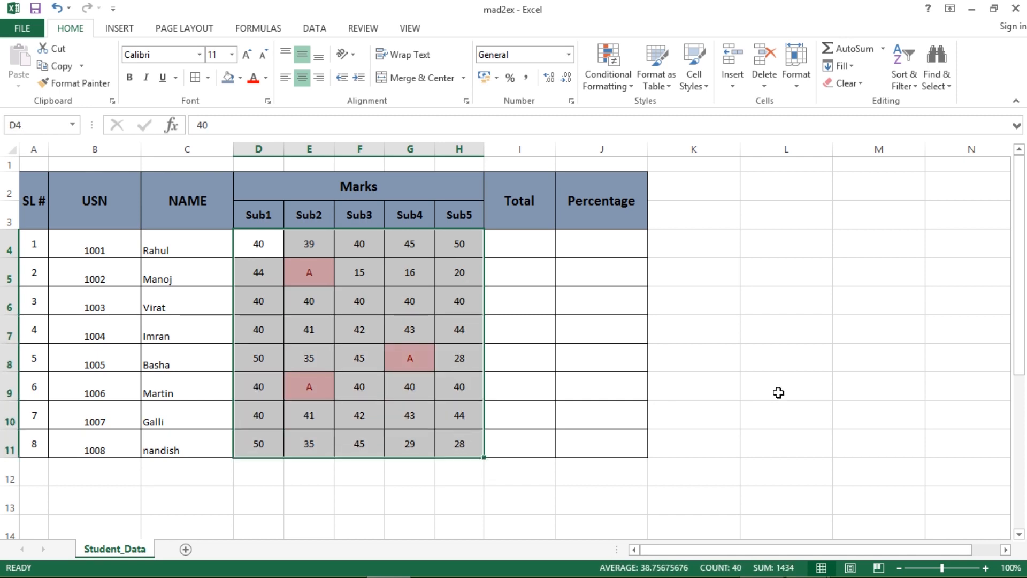
click(617, 90)
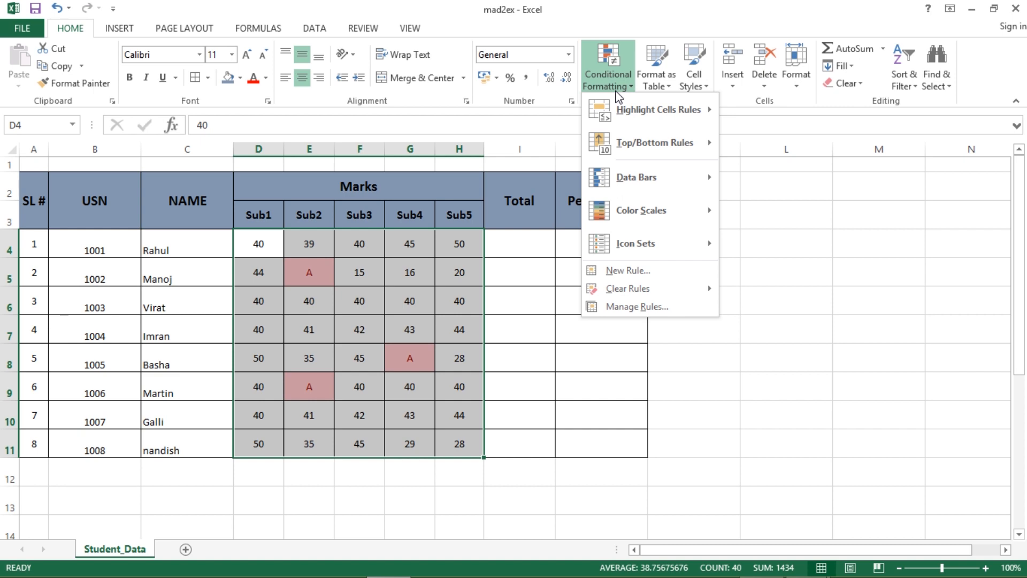
mouse_move(639, 291)
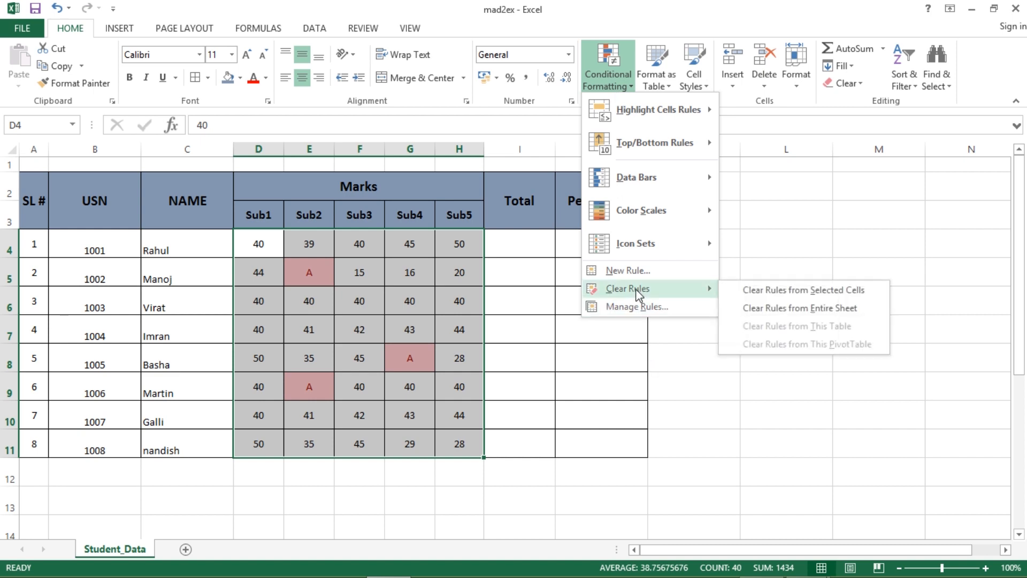
click(764, 292)
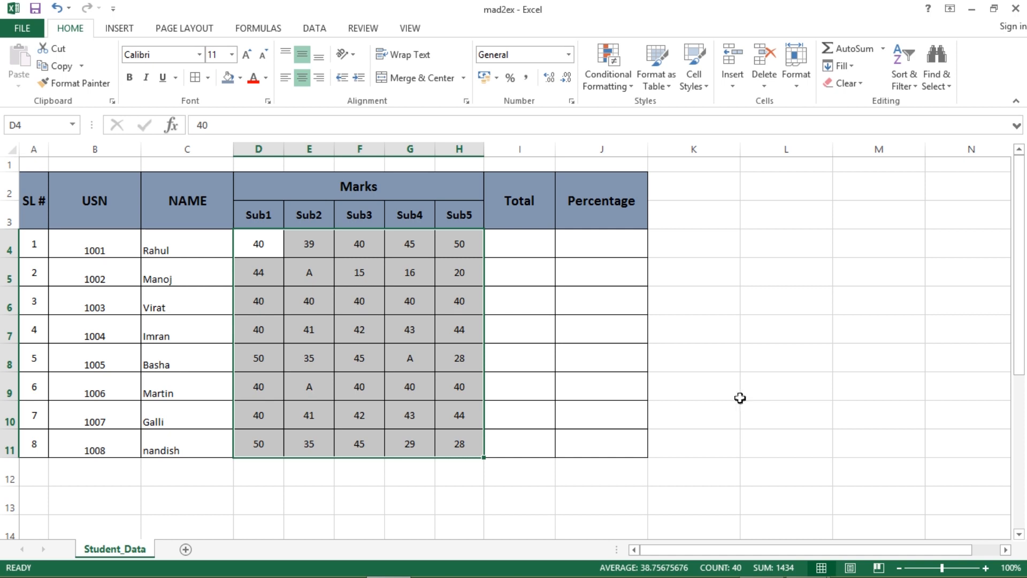
- Re-create the Equal To 'A' rule so E5, G8 and E9 show light red
click(609, 80)
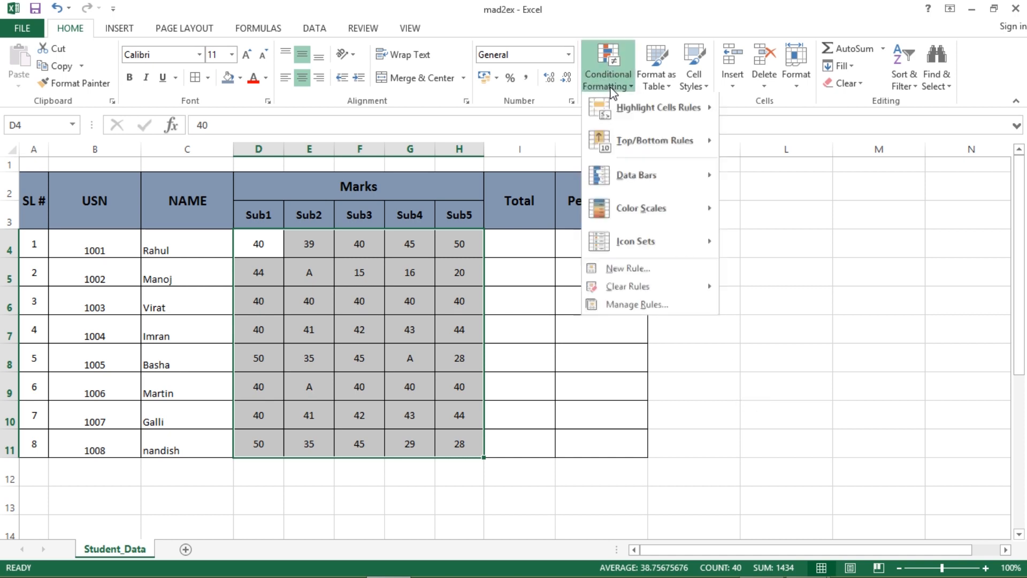
mouse_move(640, 110)
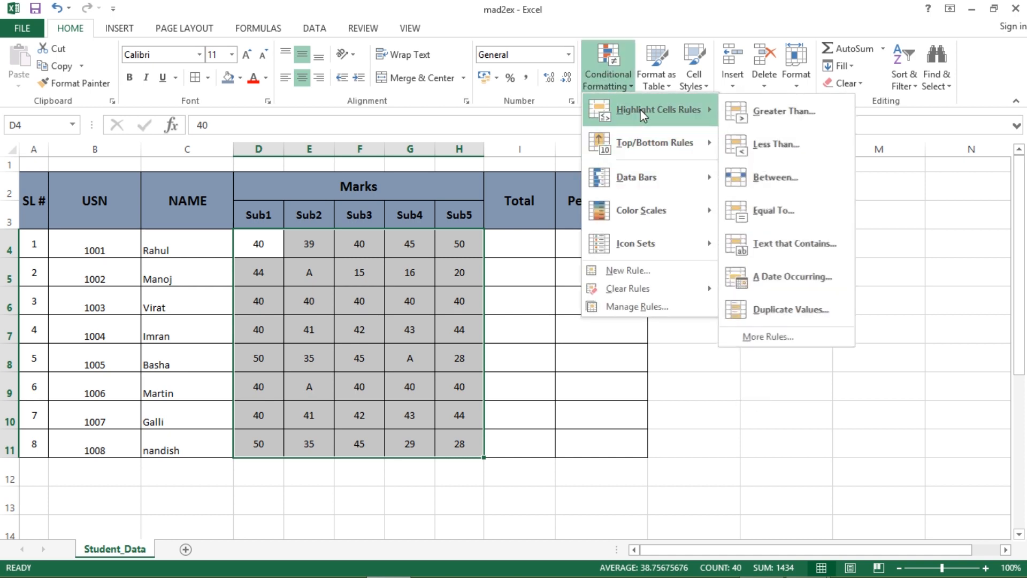
click(792, 211)
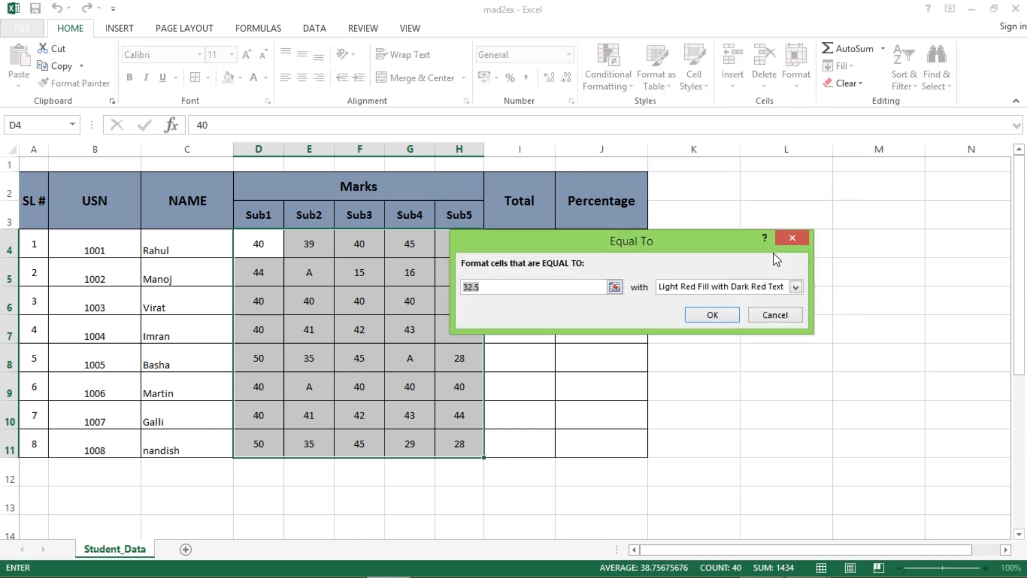
text(A)
click(716, 311)
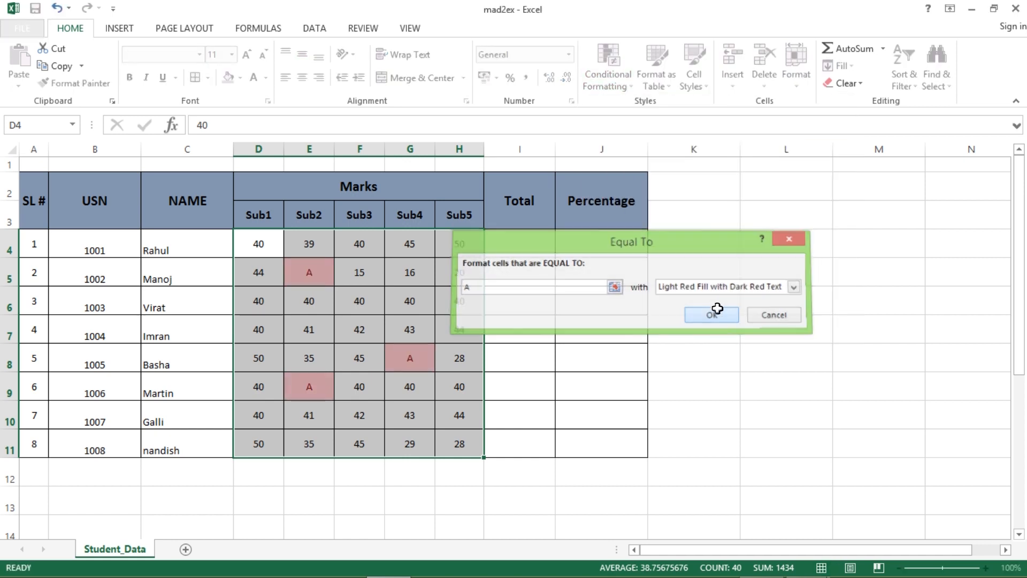
click(714, 376)
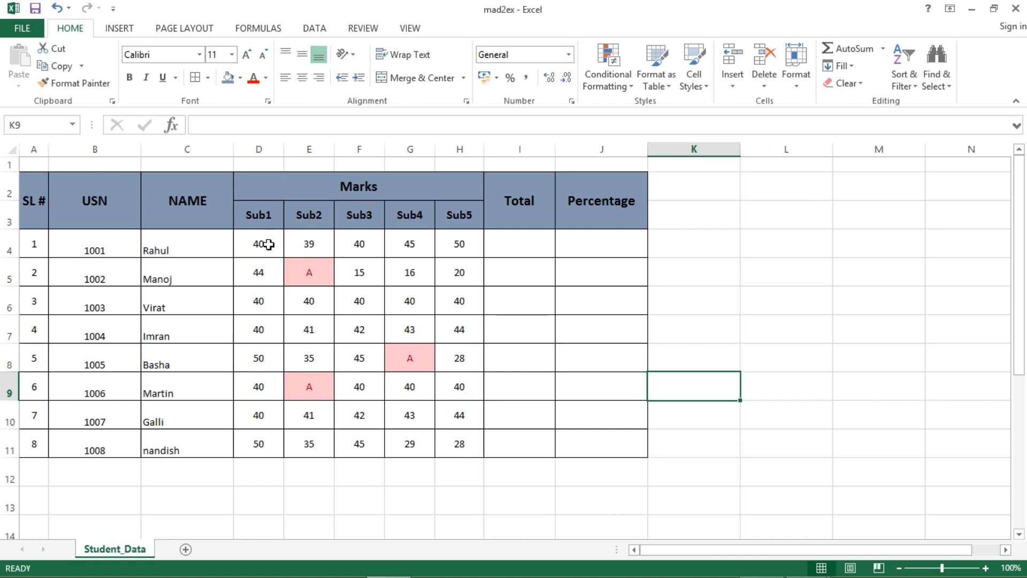
- Add an Equal To 50 rule on D4:H11 with Green Fill with Dark Green Text
drag(269, 245, 459, 444)
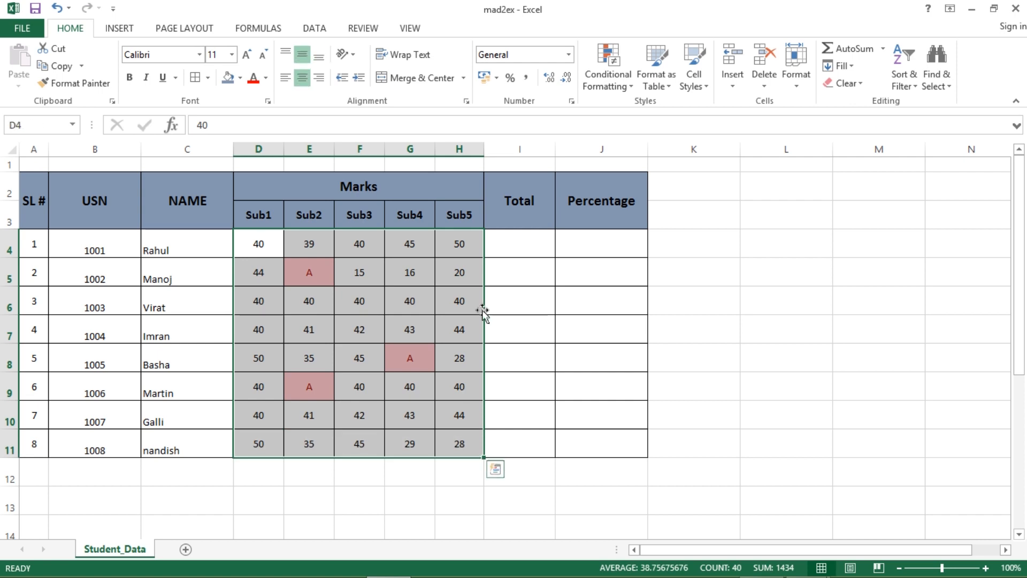
click(604, 94)
mouse_move(605, 109)
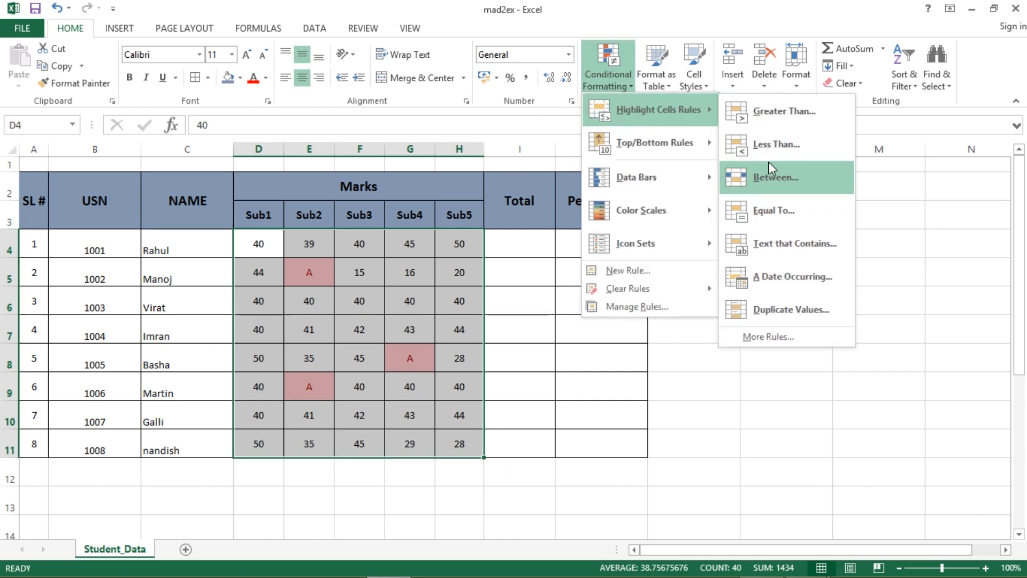
click(754, 208)
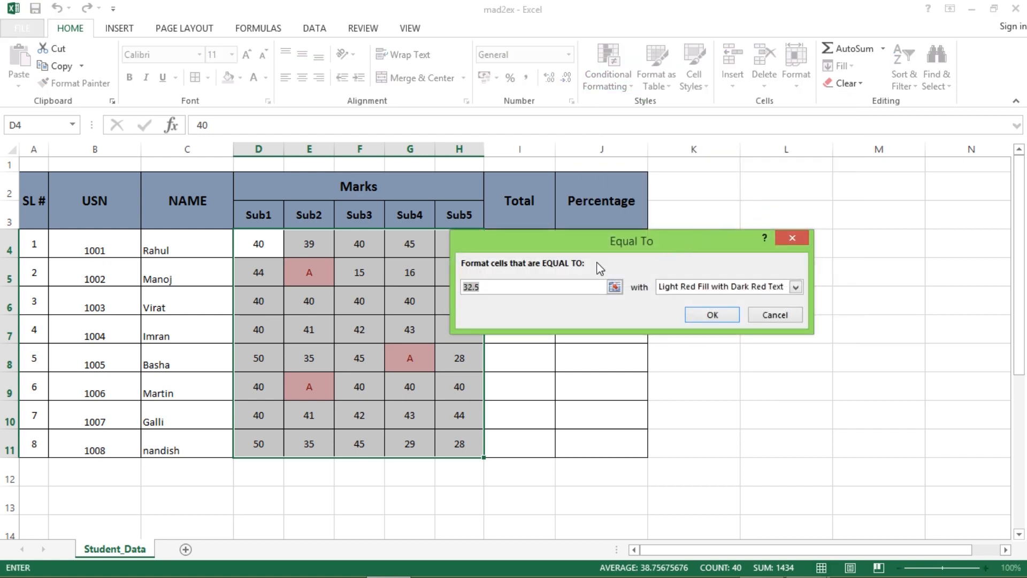
text(50)
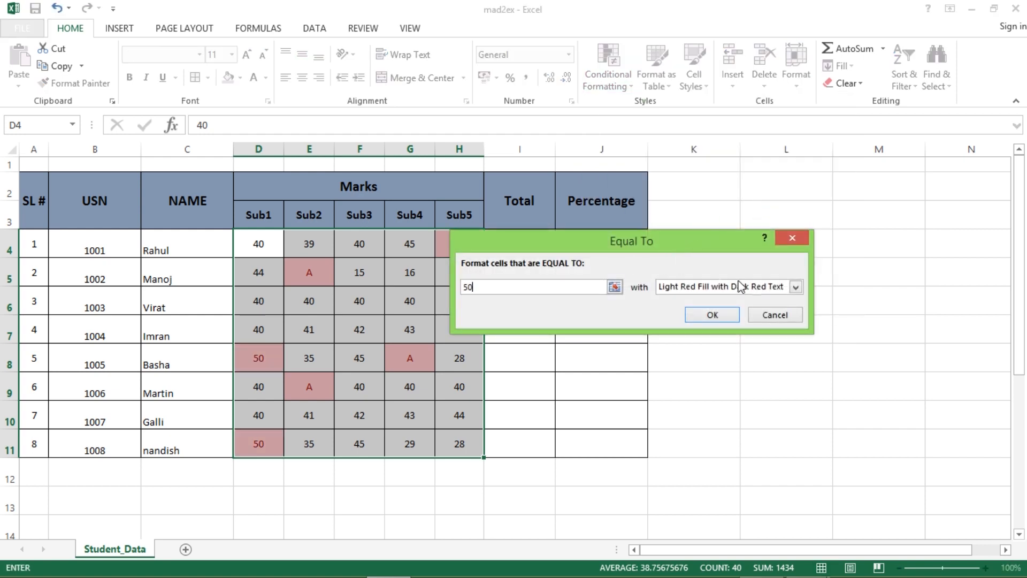
click(795, 286)
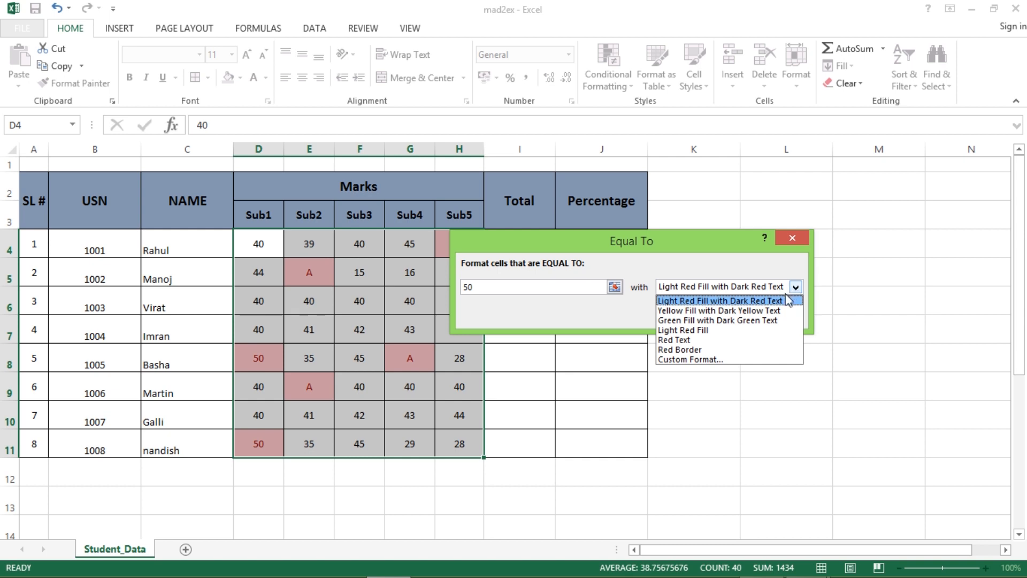
click(757, 319)
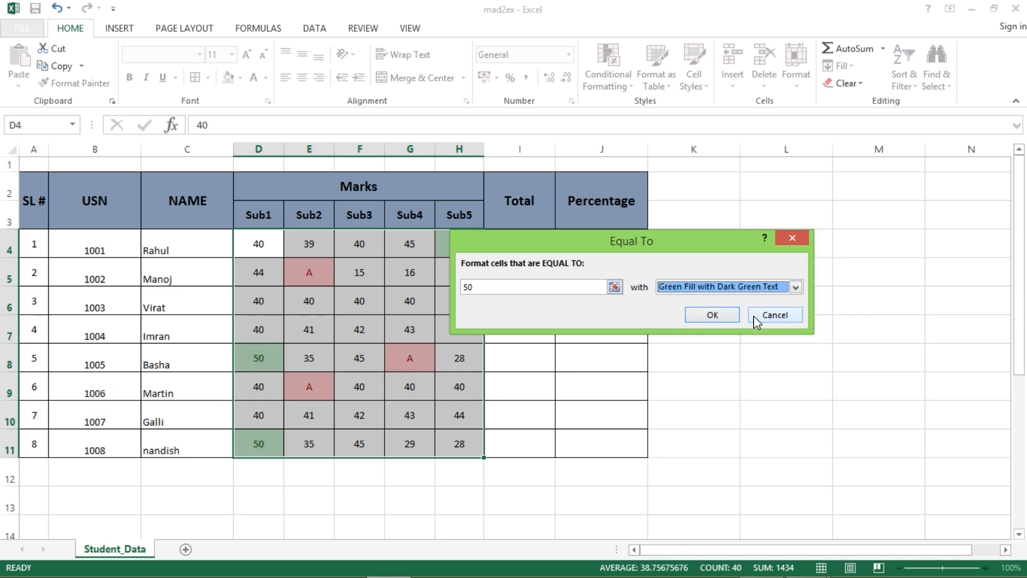
click(714, 318)
click(706, 389)
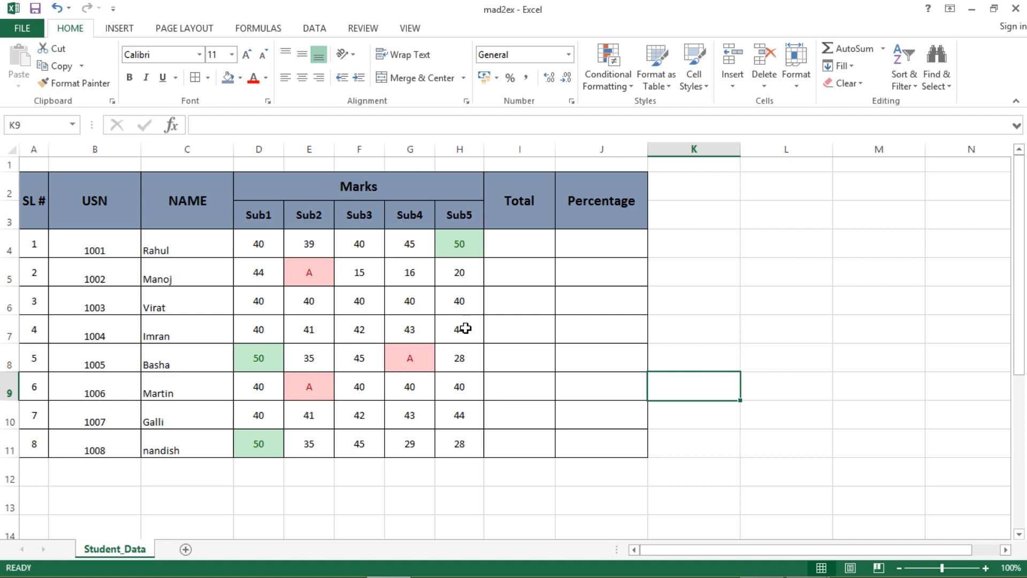
- Start a Less Than 20 highlight rule on the wrong cells, then cancel it
click(620, 85)
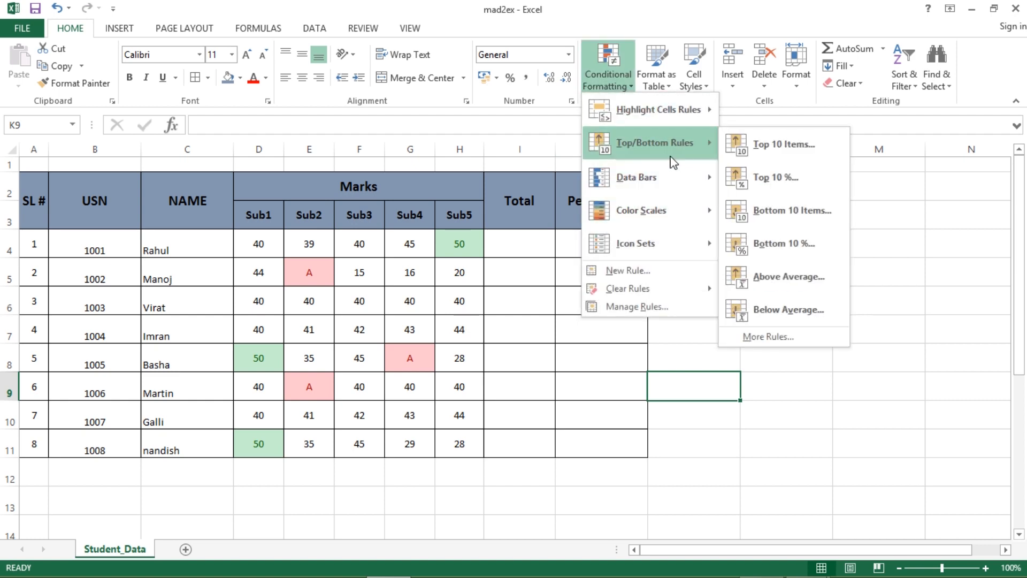
mouse_move(665, 106)
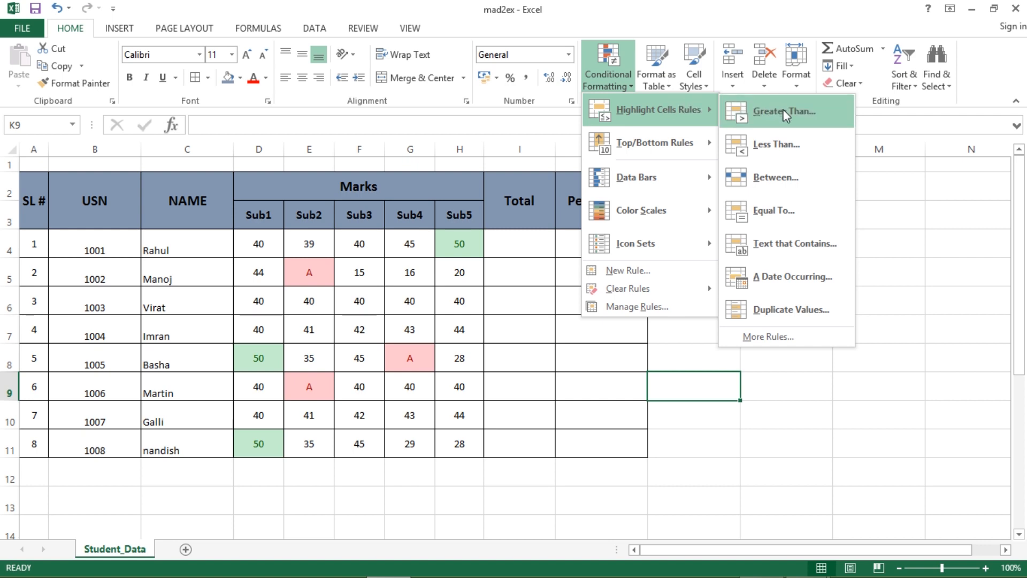
click(768, 145)
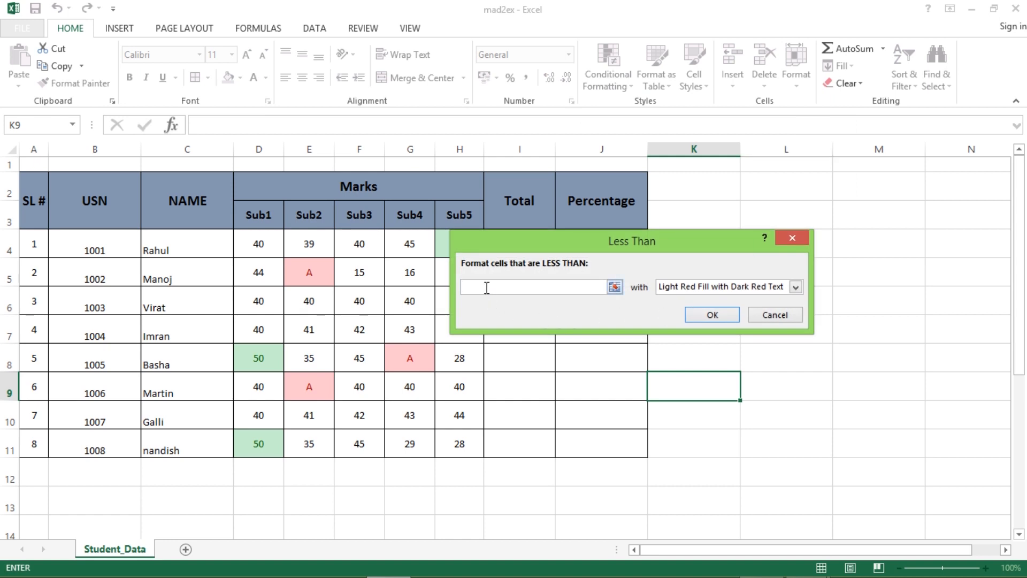
text(2)
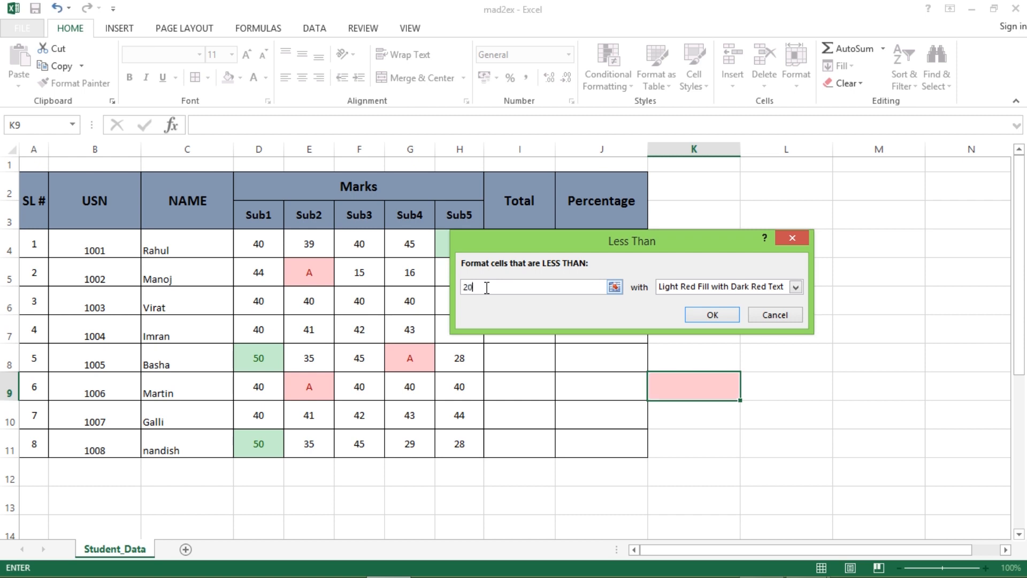
text(0)
click(775, 314)
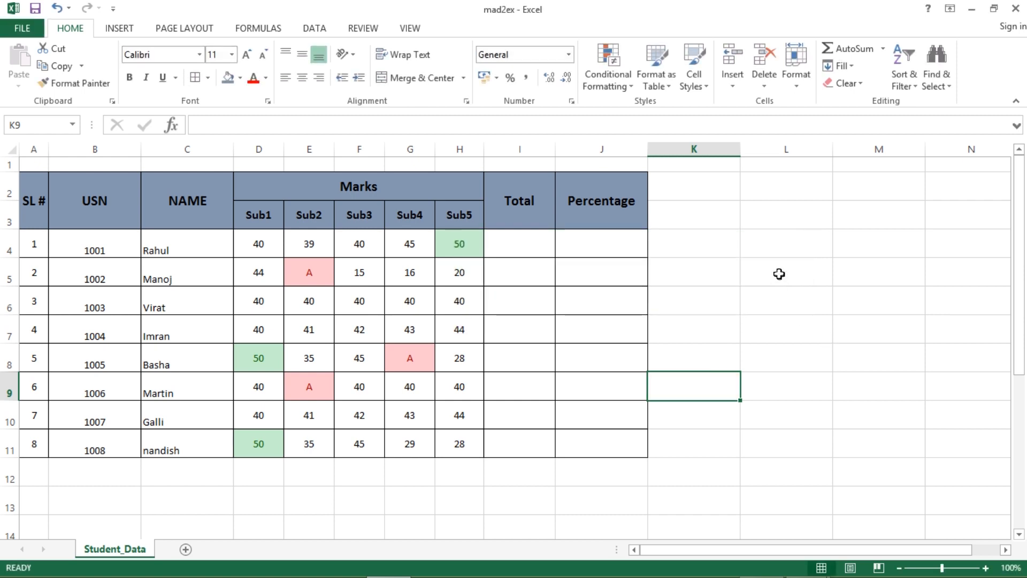
- Highlight marks below 20 in D4:H11 in light red, such as the 15 in F5
click(273, 246)
drag(273, 246, 459, 447)
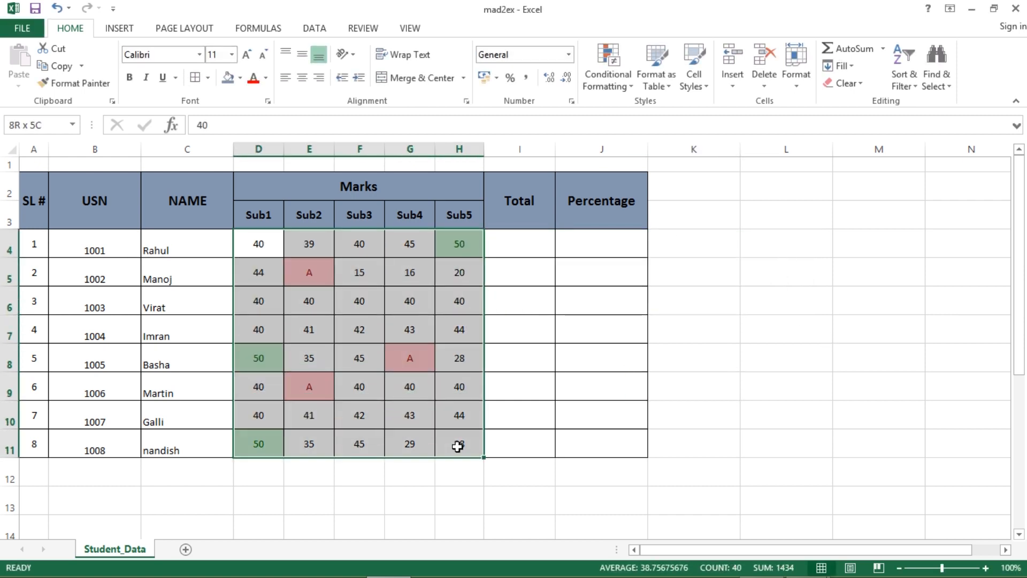
click(612, 98)
mouse_move(683, 111)
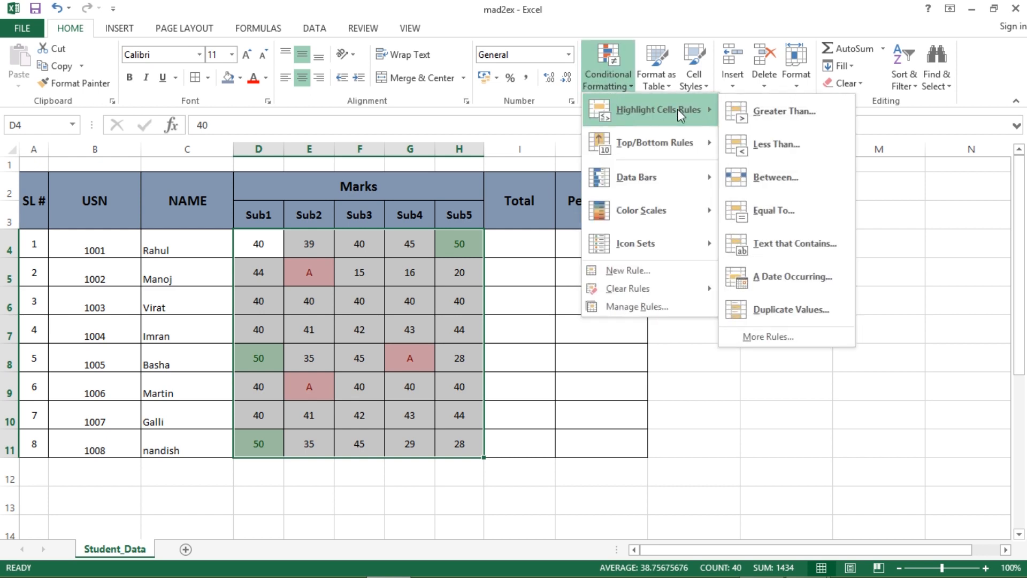
click(727, 143)
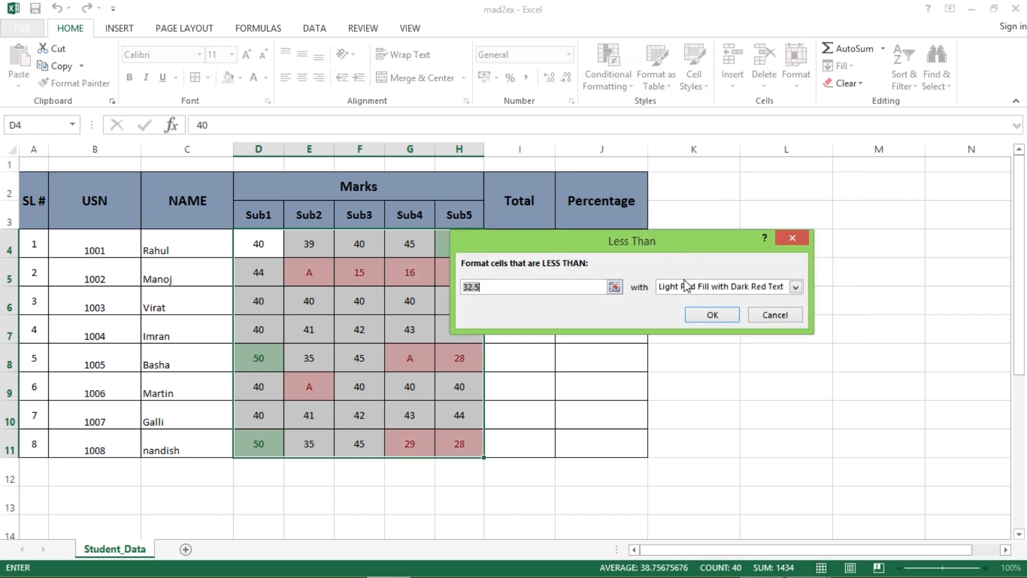
text(20)
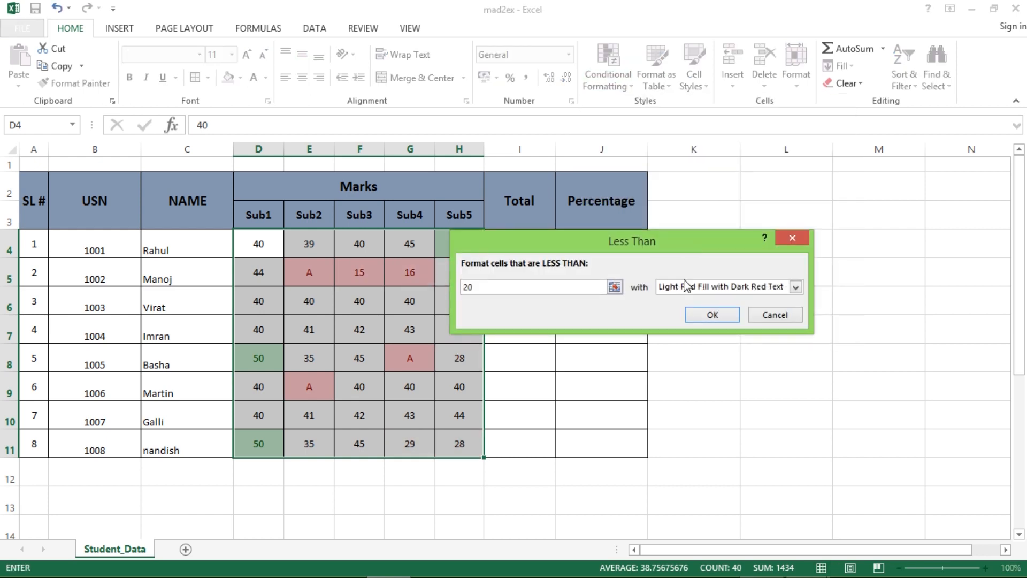
click(712, 316)
click(712, 350)
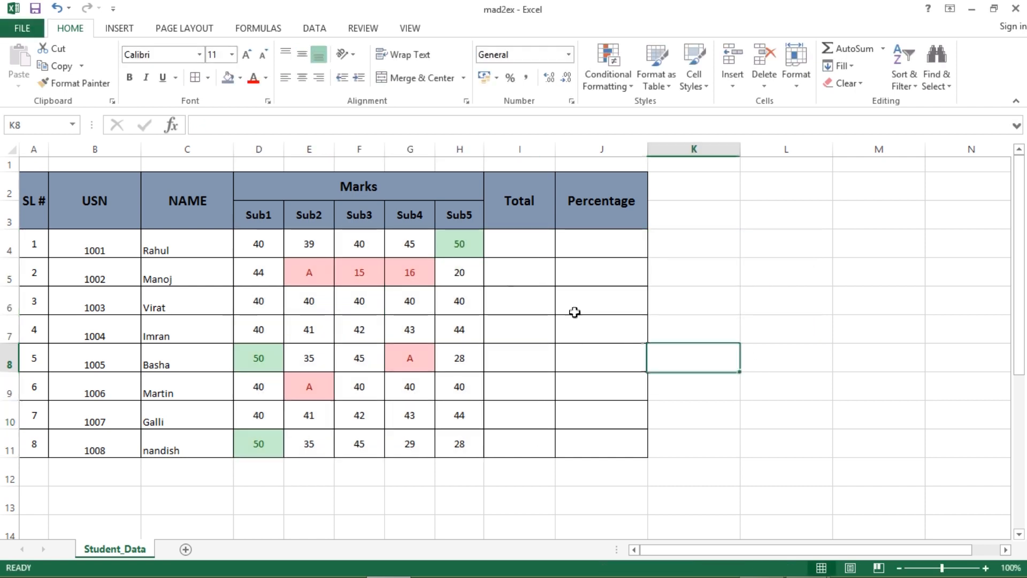
click(368, 271)
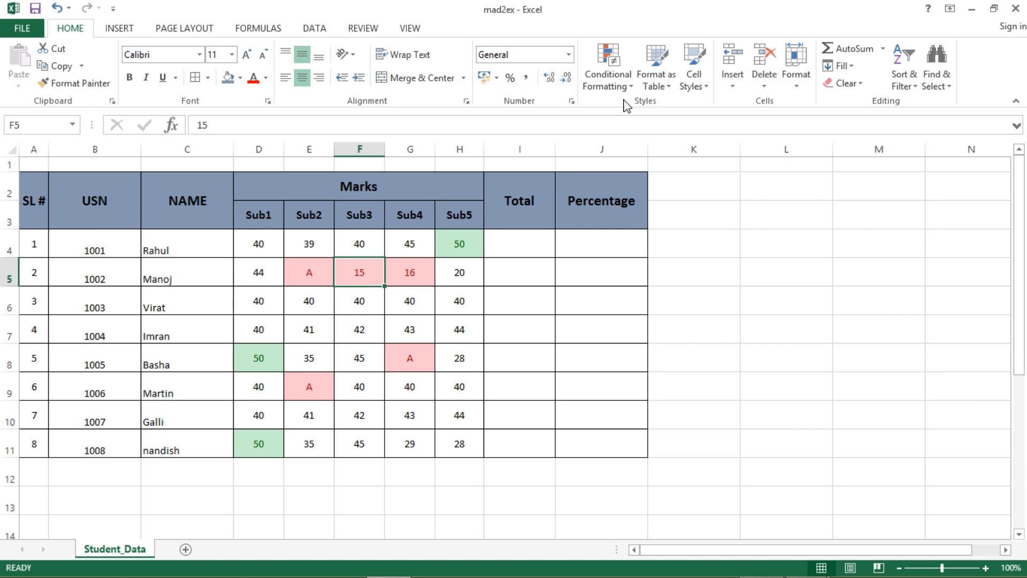
click(34, 9)
key(alt+Tab)
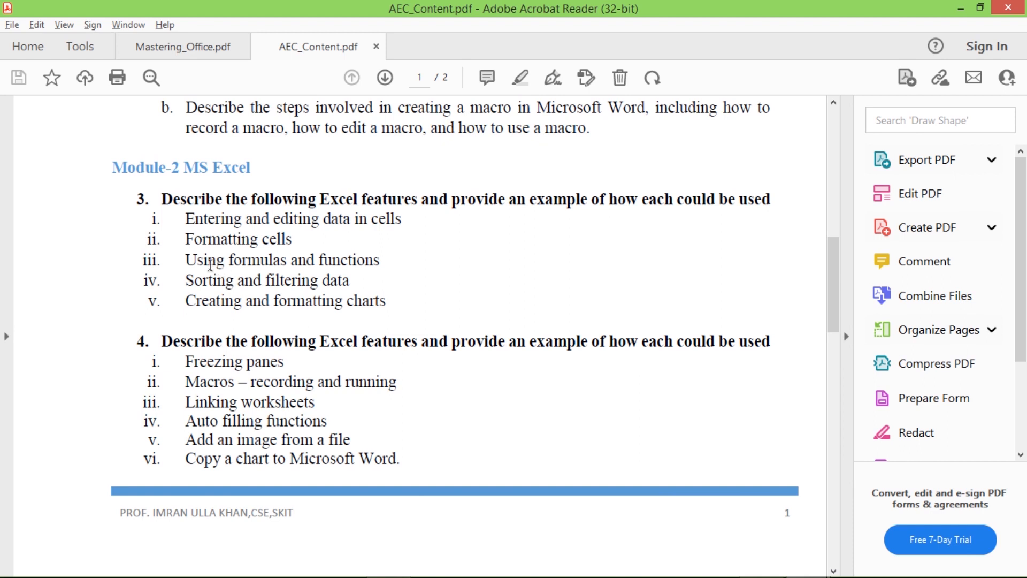
drag(186, 260, 380, 260)
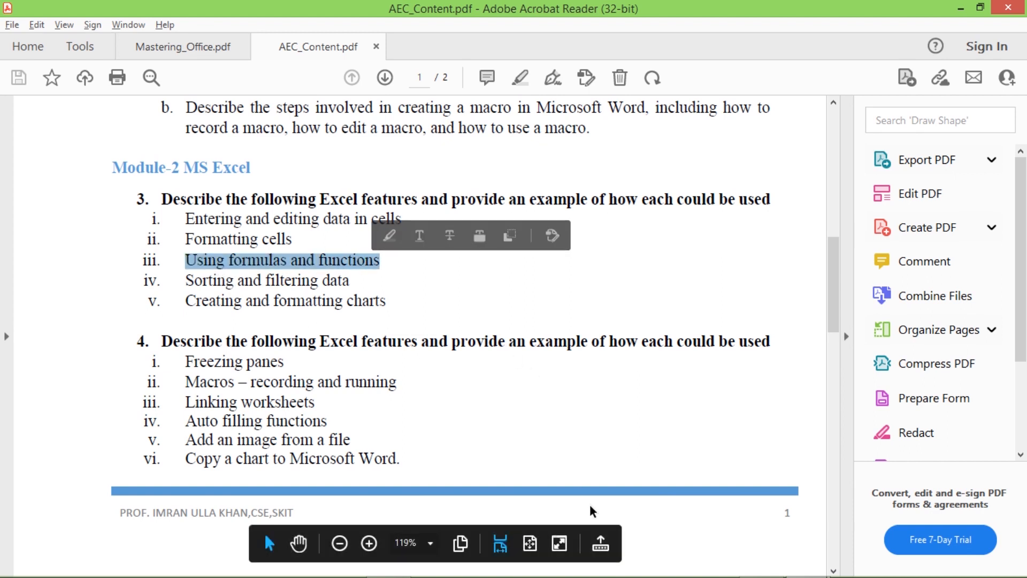
key(alt+Tab)
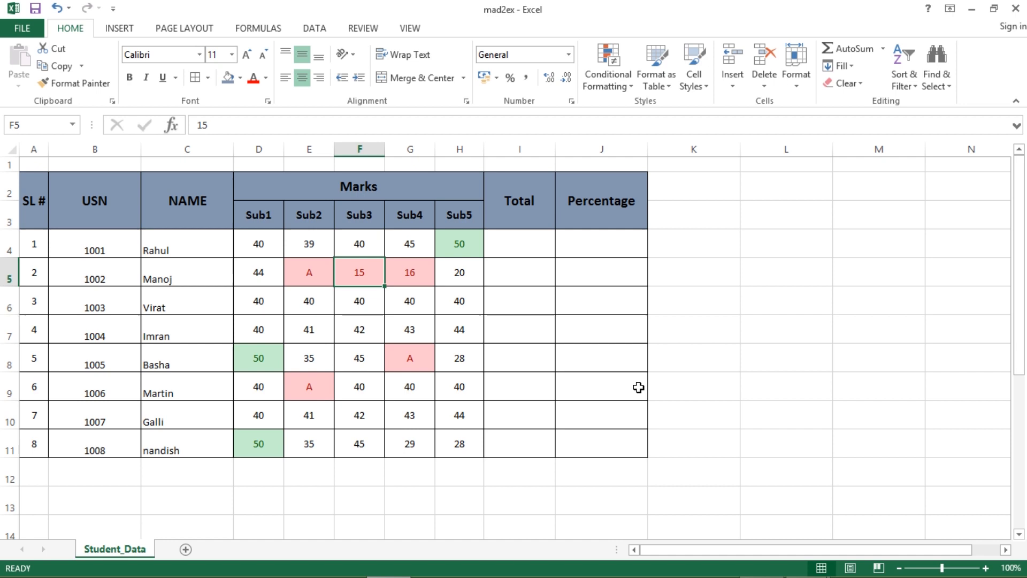
drag(263, 247, 459, 248)
click(524, 246)
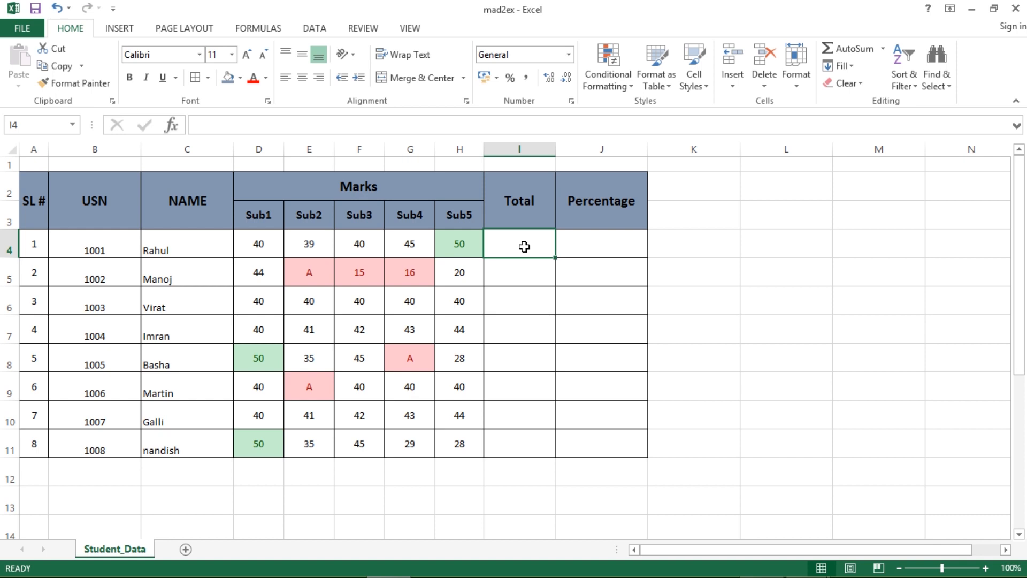
- Enter =SUM(D4:H4) in I4 so the first student's Total shows 214
click(562, 279)
click(502, 242)
click(223, 127)
text(=)
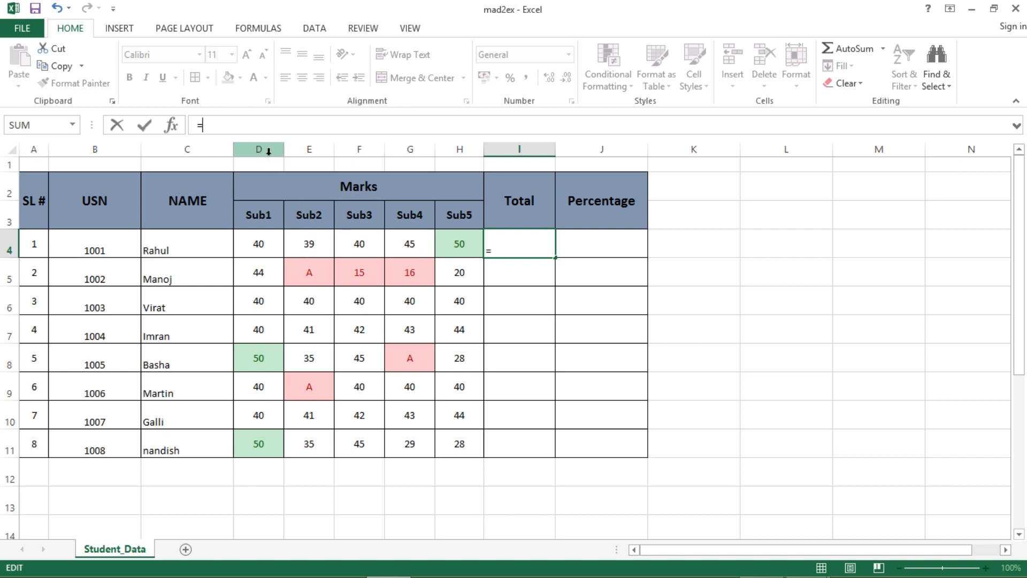
text(Sum)
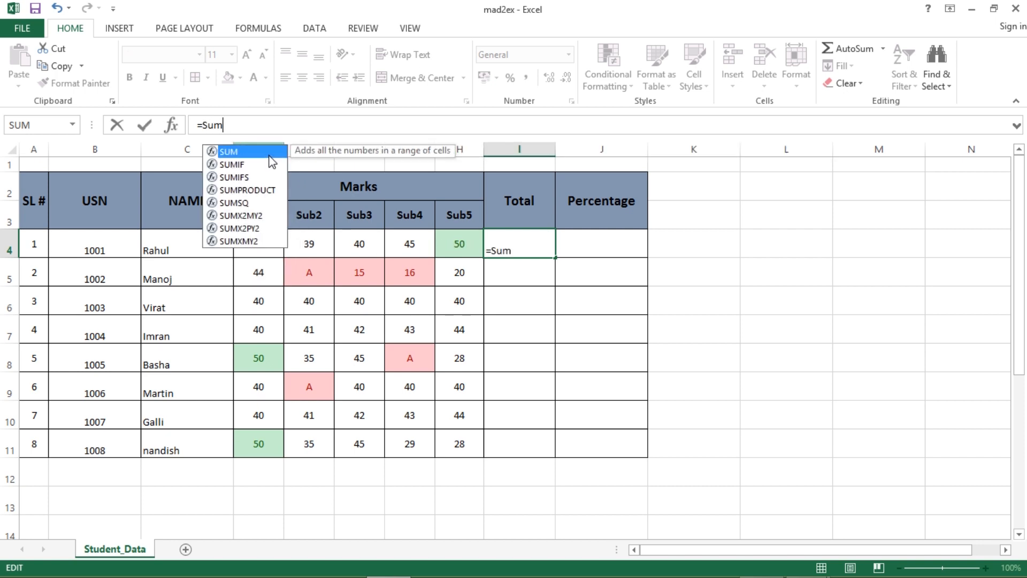
text(()
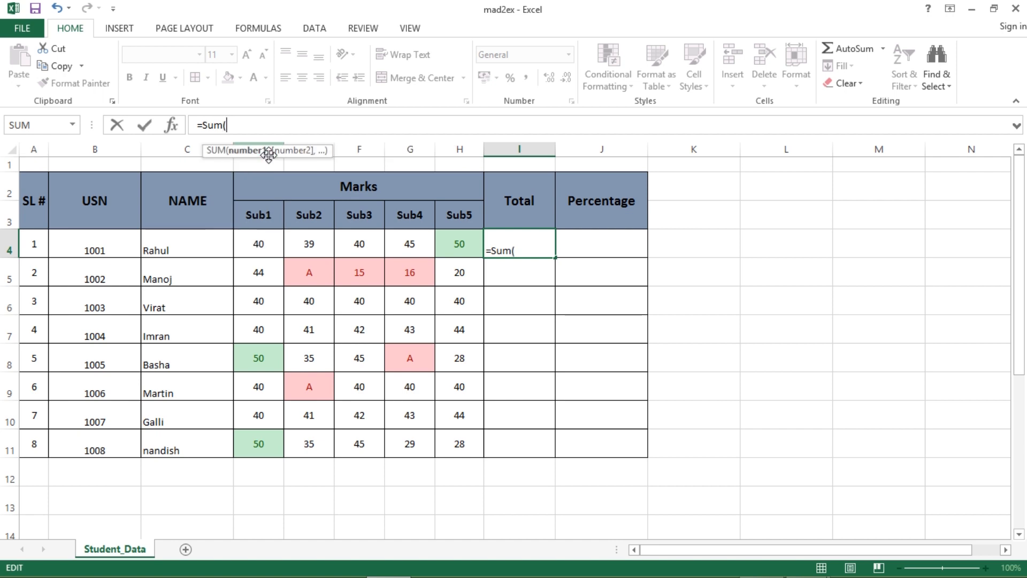
click(263, 247)
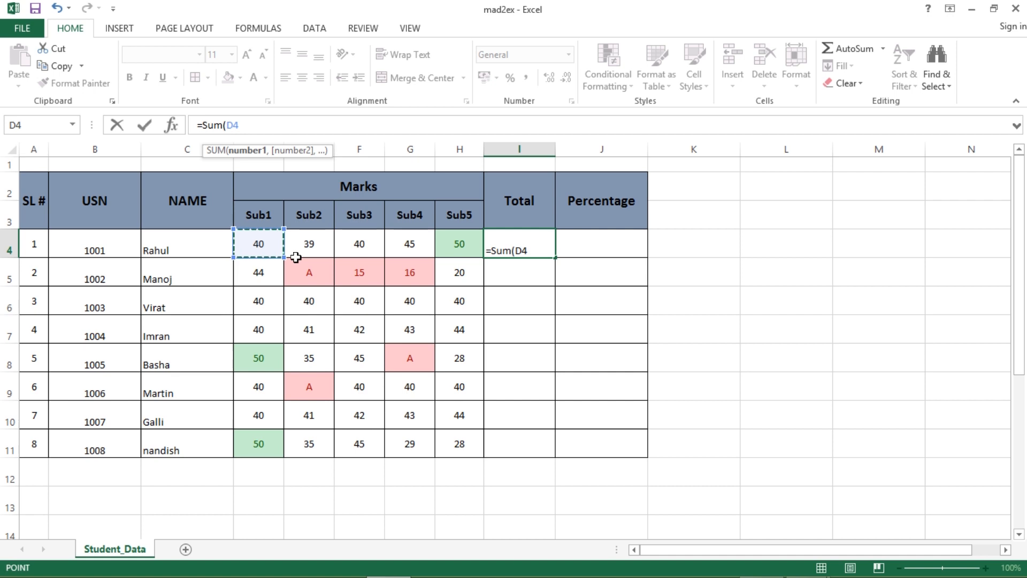
shift+click(462, 246)
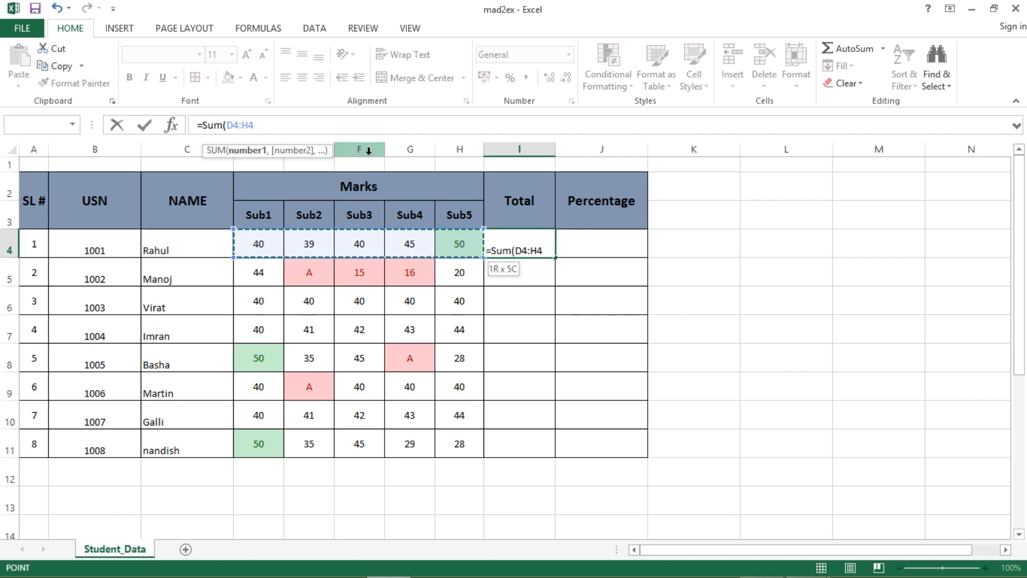
text())
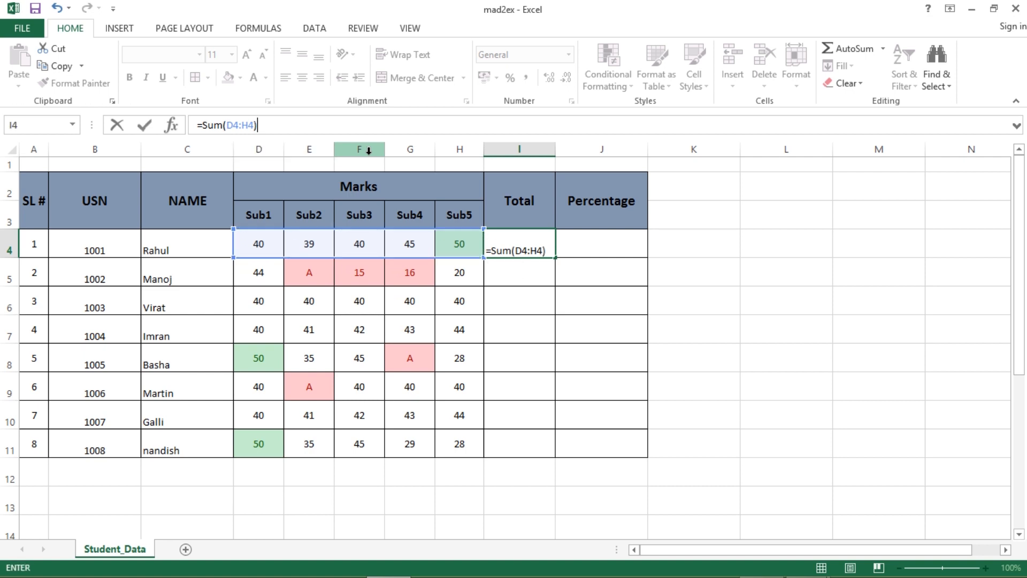
key(Return)
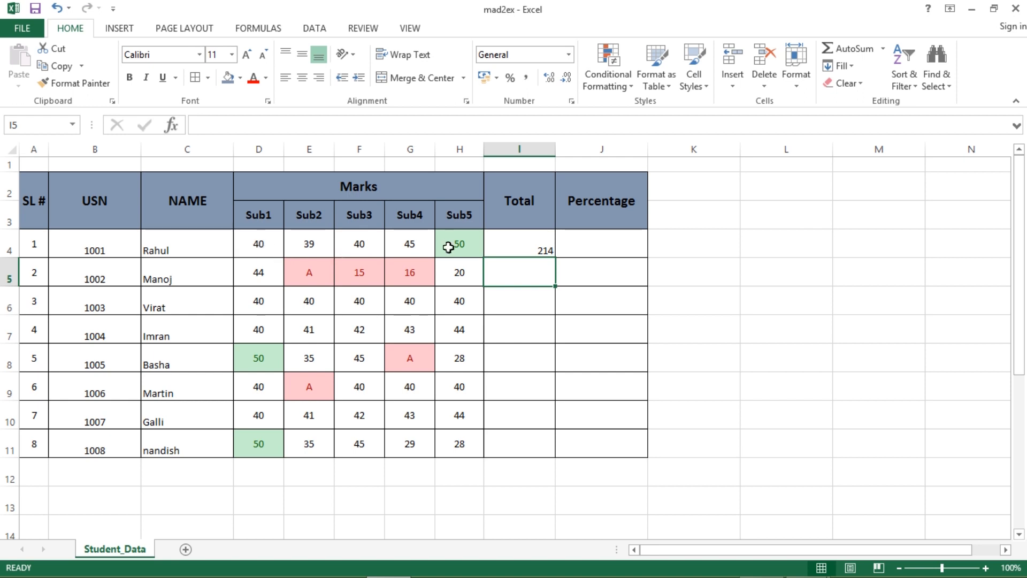
click(543, 251)
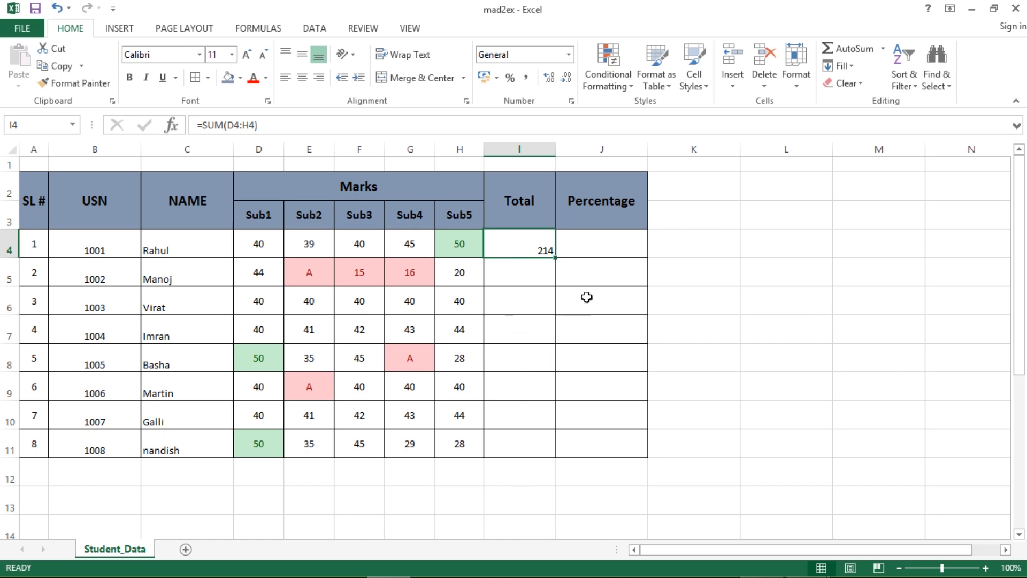
- Copy the Total formula down to I11 and make the totals centred and bold
double_click(556, 259)
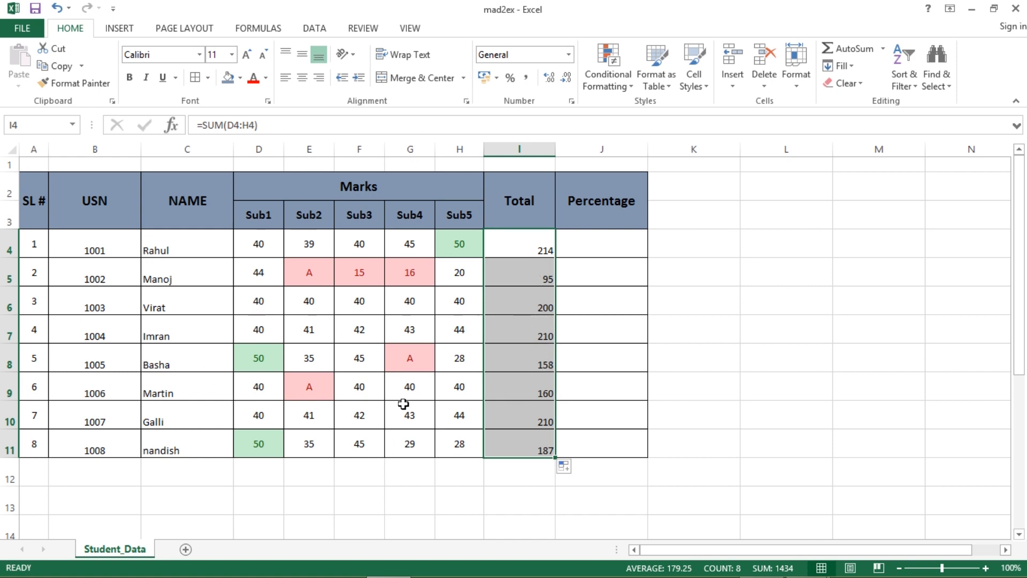
click(302, 78)
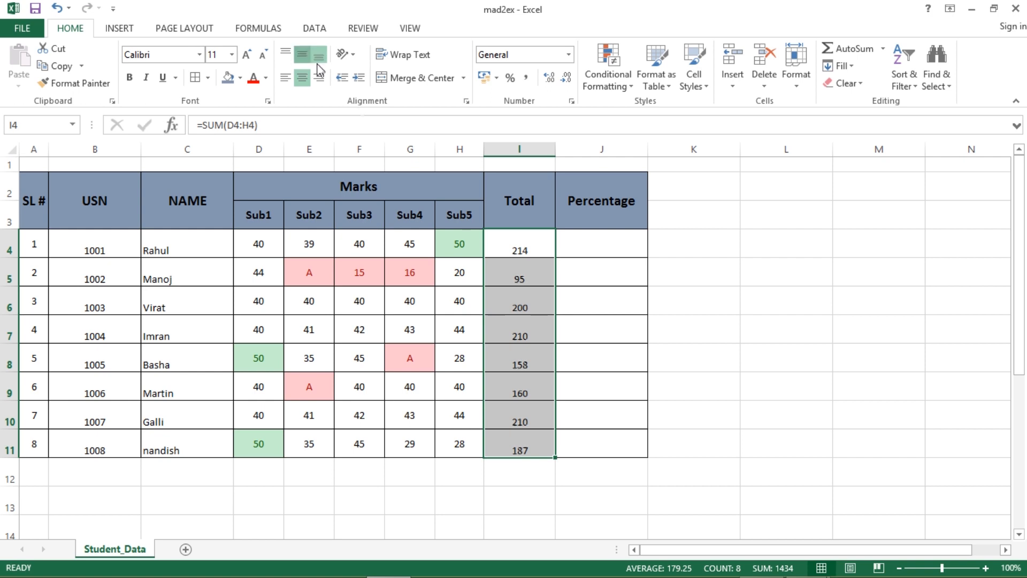
click(129, 78)
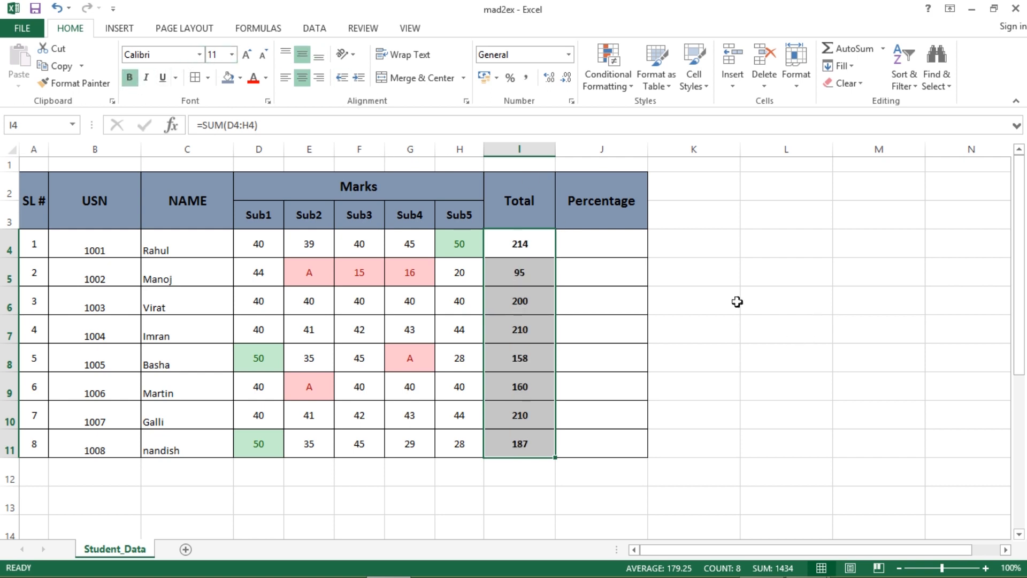
click(723, 327)
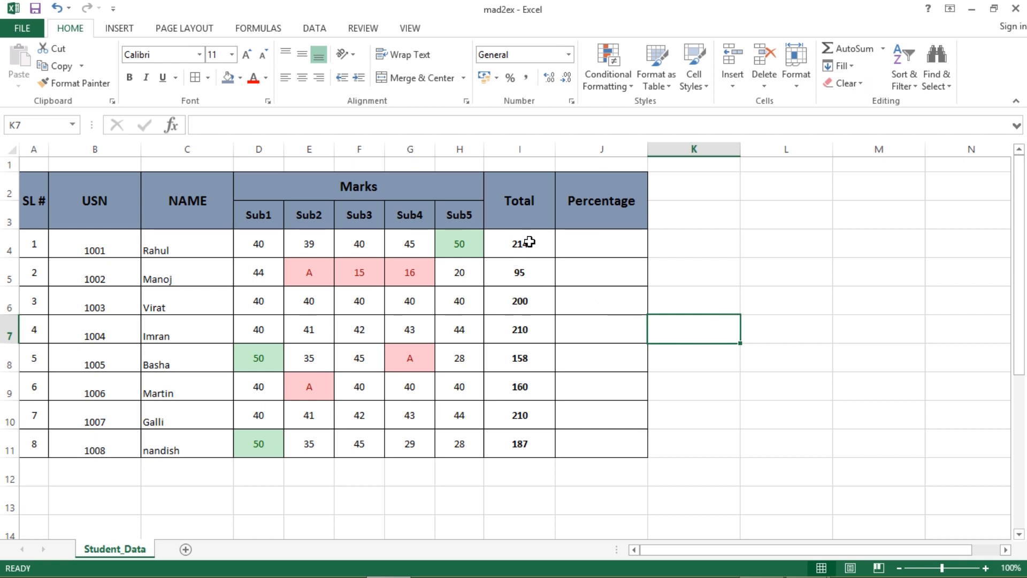
drag(524, 240, 525, 447)
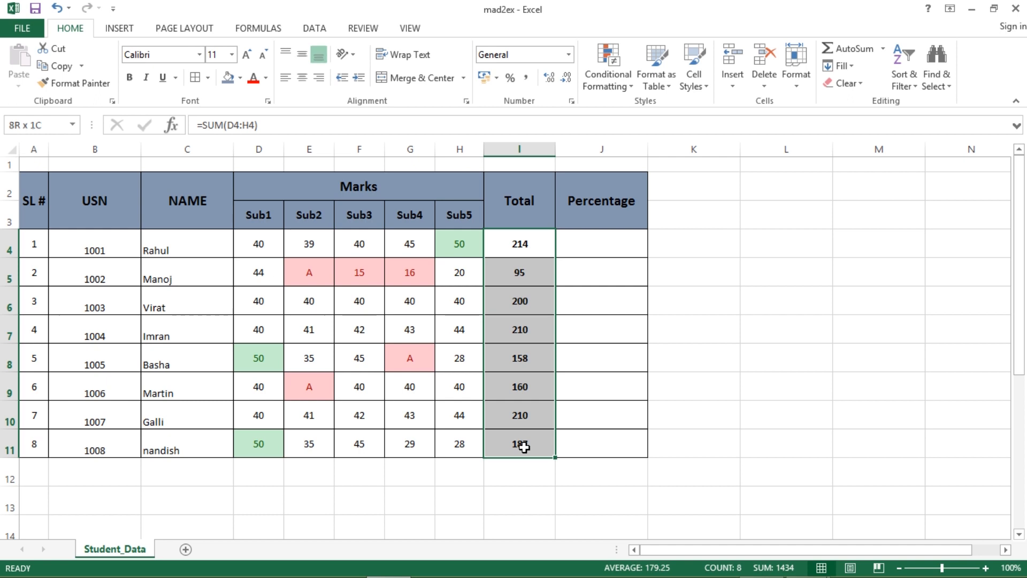
click(621, 73)
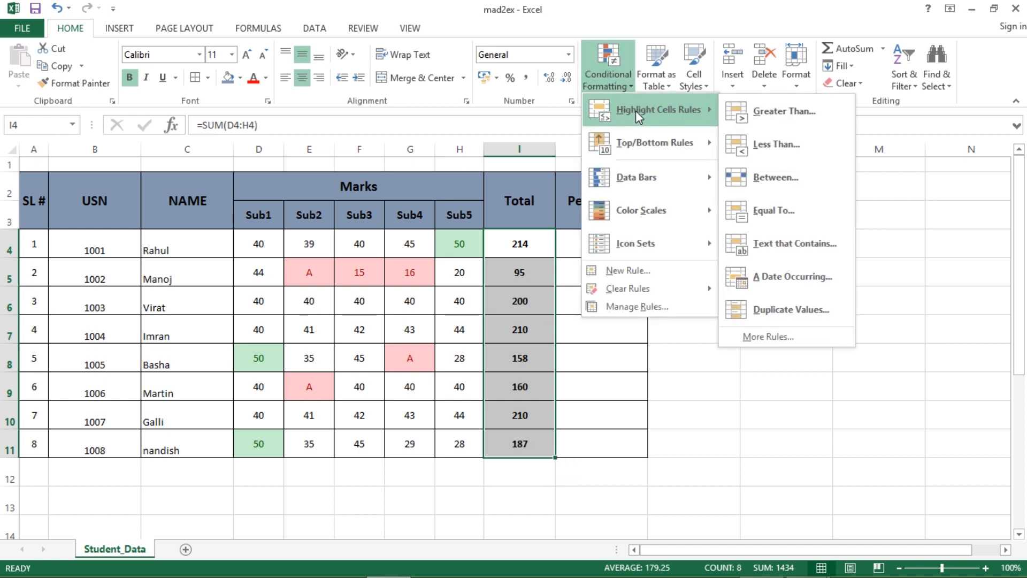
- Apply a Top 2 Items rule to I4:I11 with Green Fill and Dark Green Text
mouse_move(636, 148)
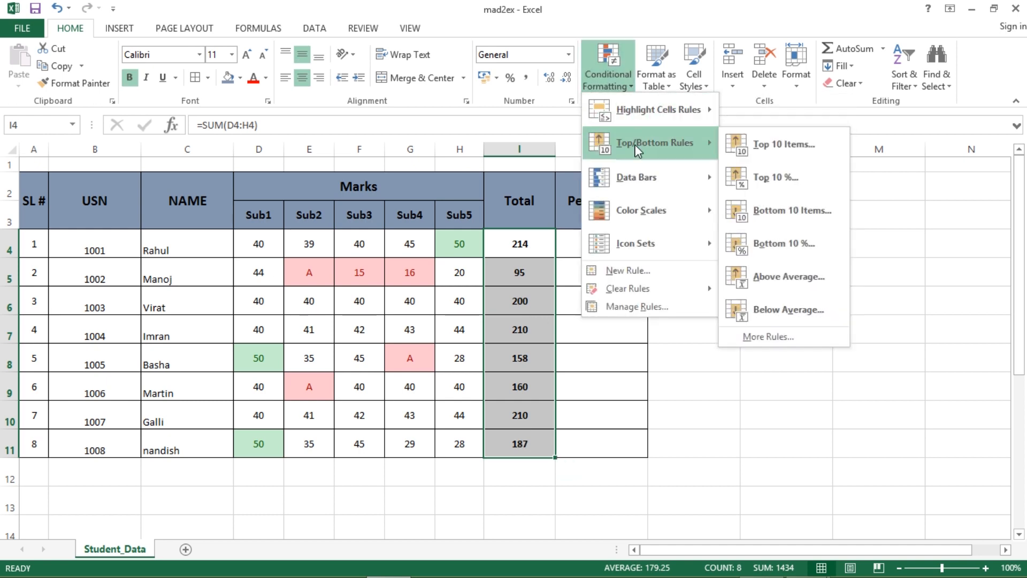
click(765, 149)
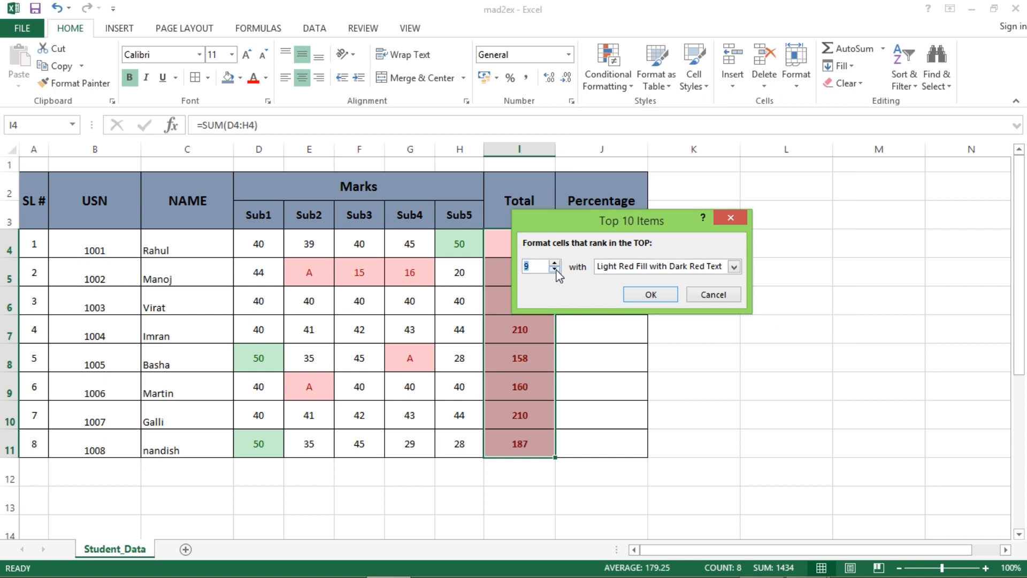
click(555, 269)
click(555, 270)
click(555, 270)
click(555, 270)
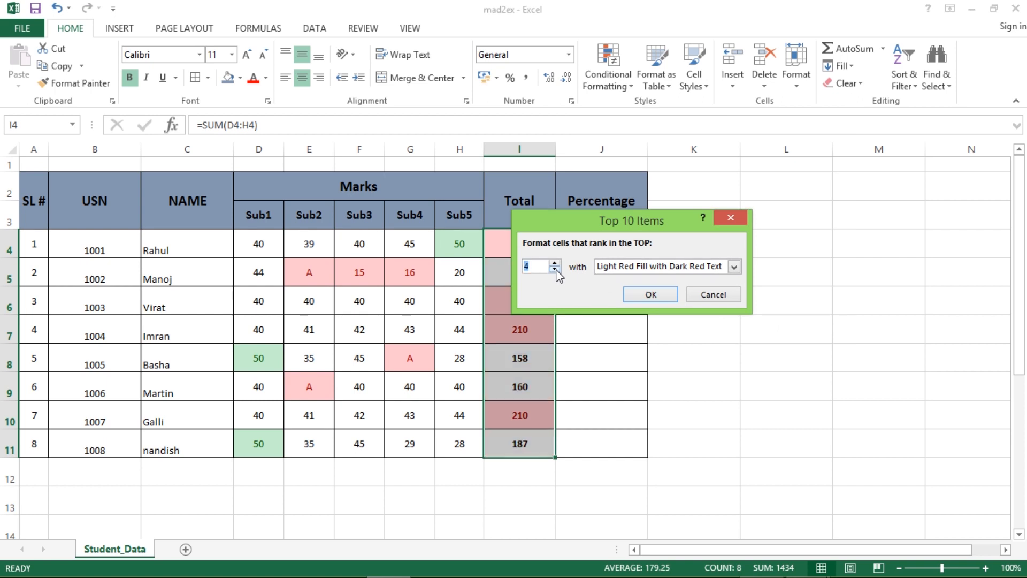
click(555, 270)
click(555, 270)
drag(616, 219, 706, 204)
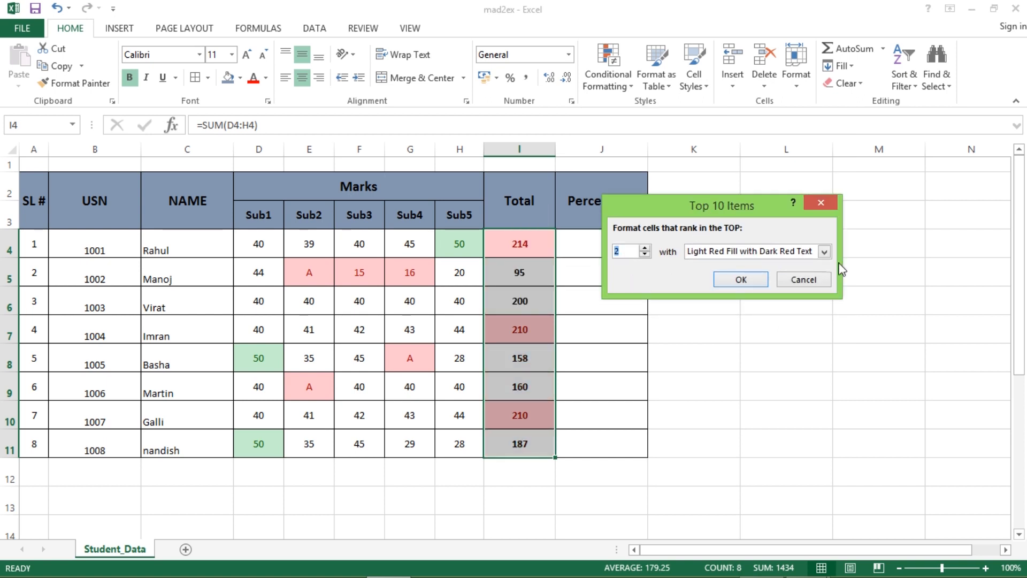
click(824, 251)
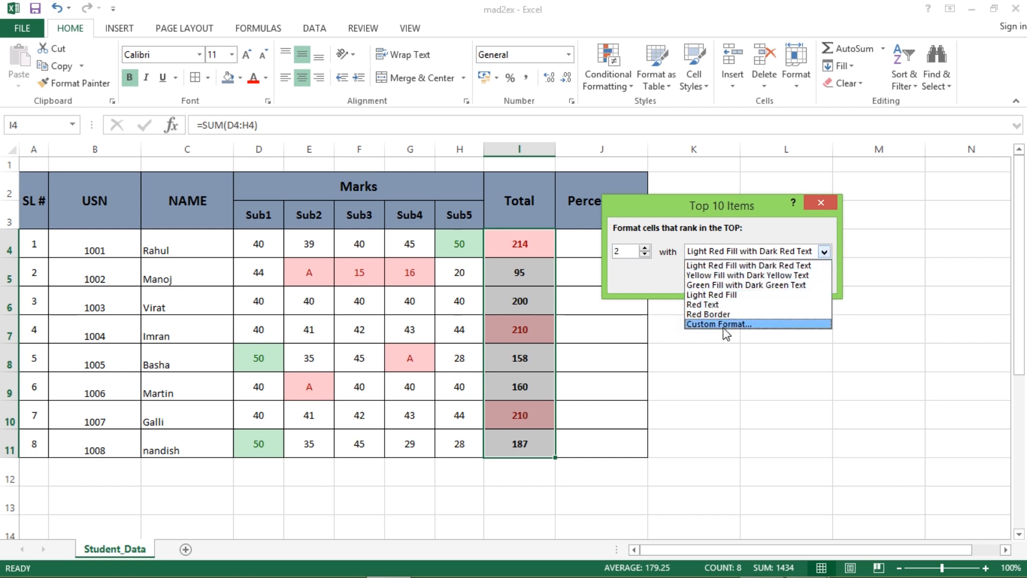
click(717, 285)
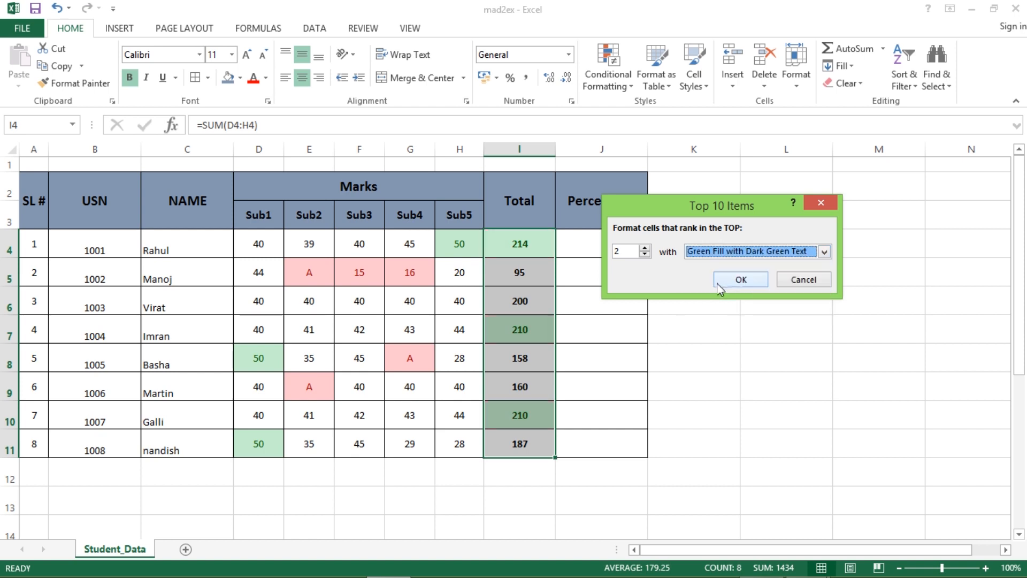
click(735, 279)
- Enter =AVERAGE(D4:H4) in J4, fill it down to J11, and centre the percentages
click(579, 251)
text(=)
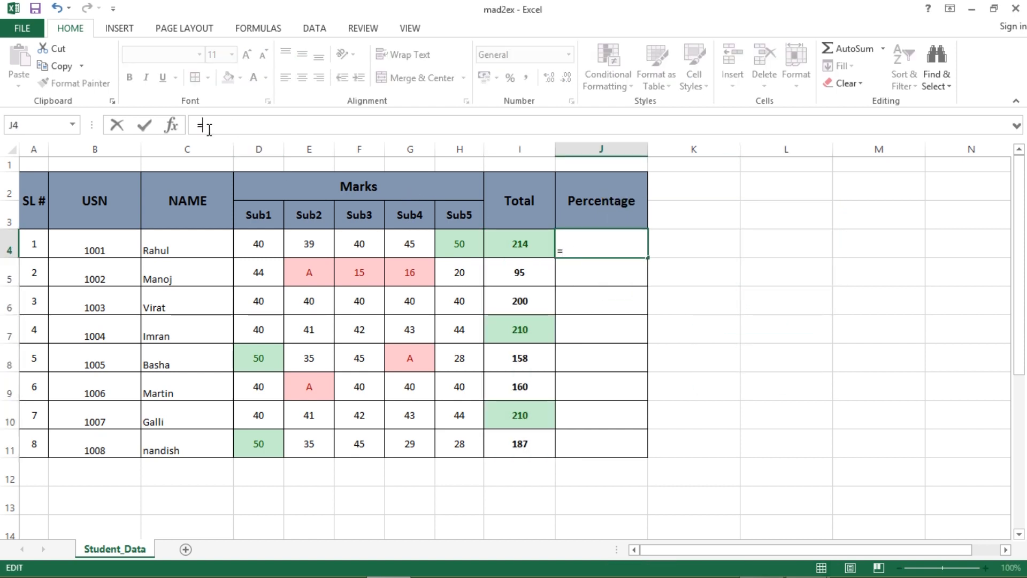
text(ave)
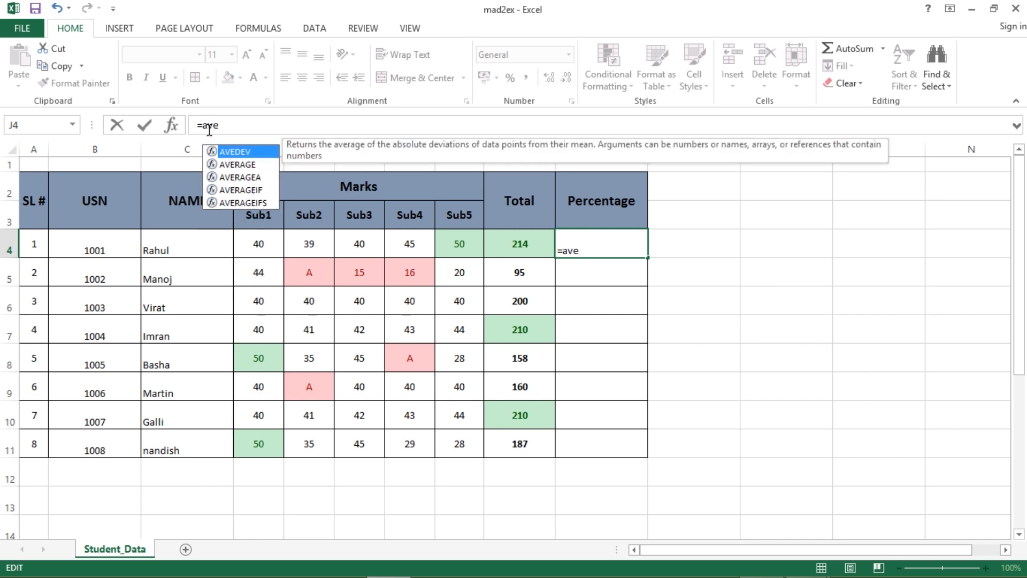
text(rage)
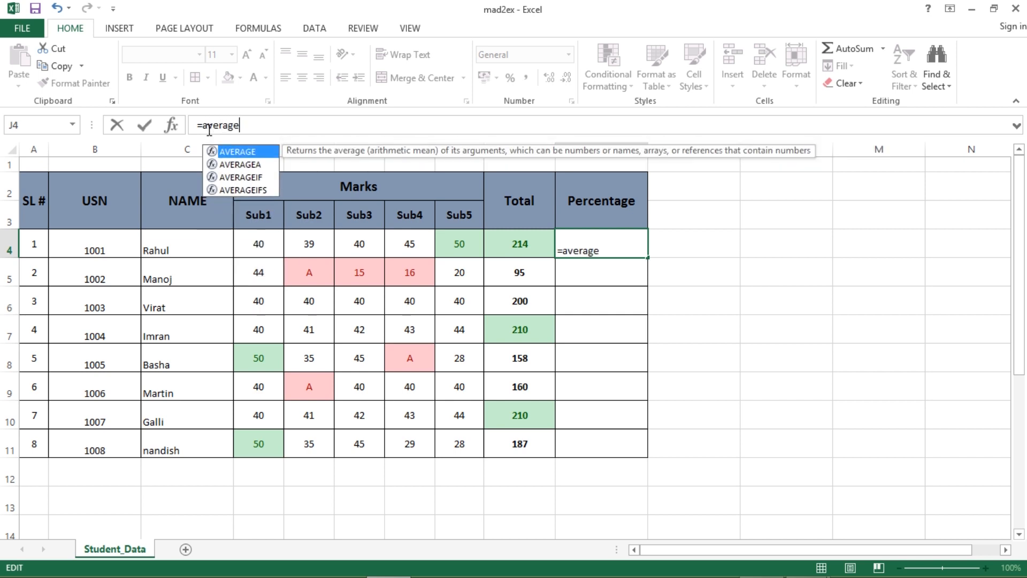
text(()
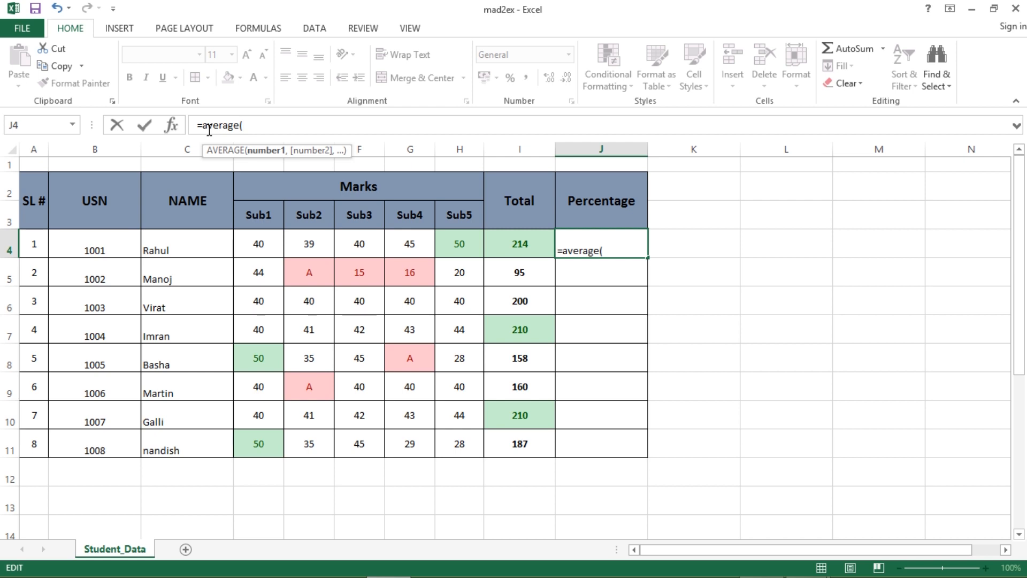
click(268, 244)
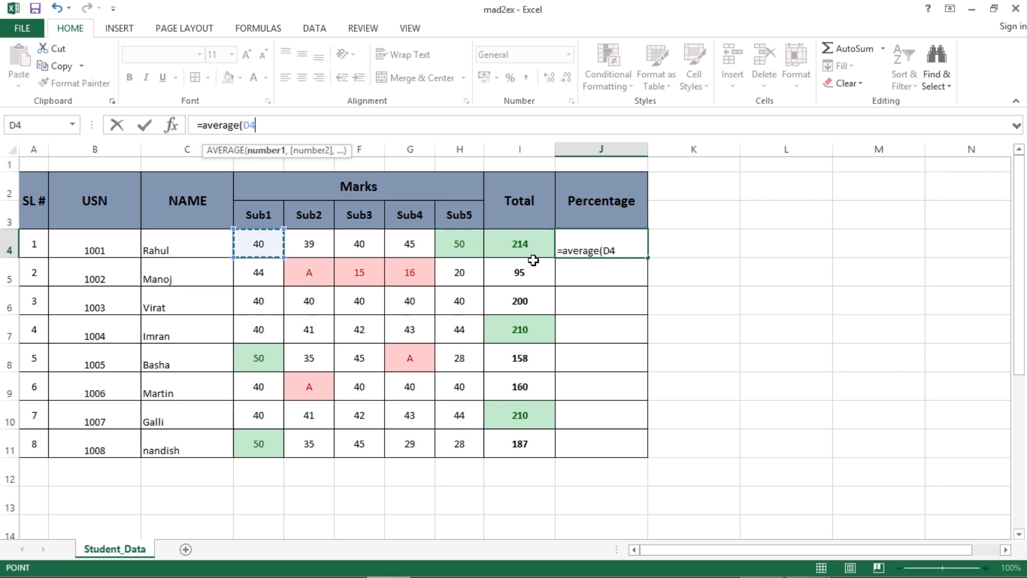
shift+click(469, 246)
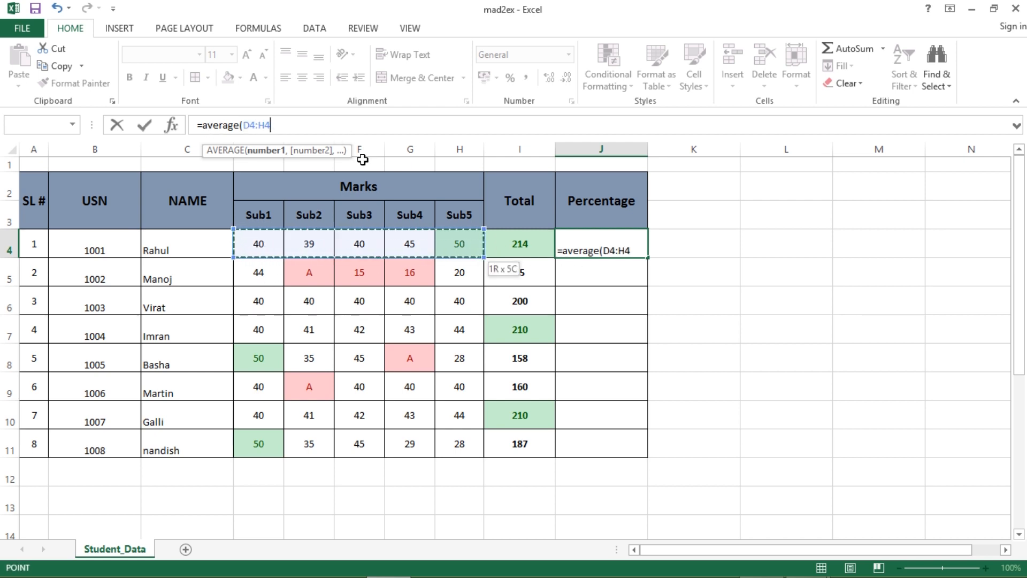
text())
key(Return)
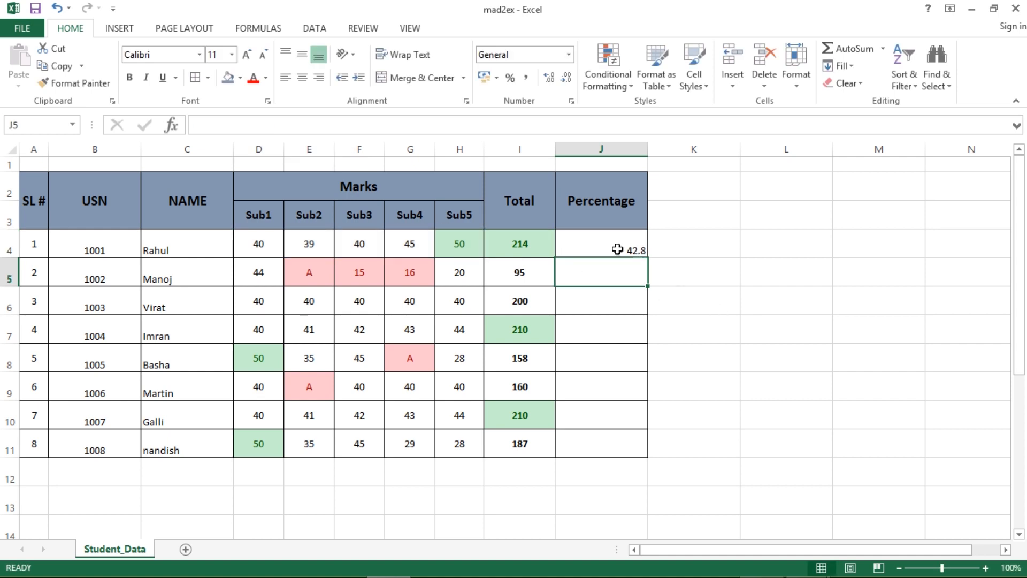
click(617, 250)
double_click(648, 258)
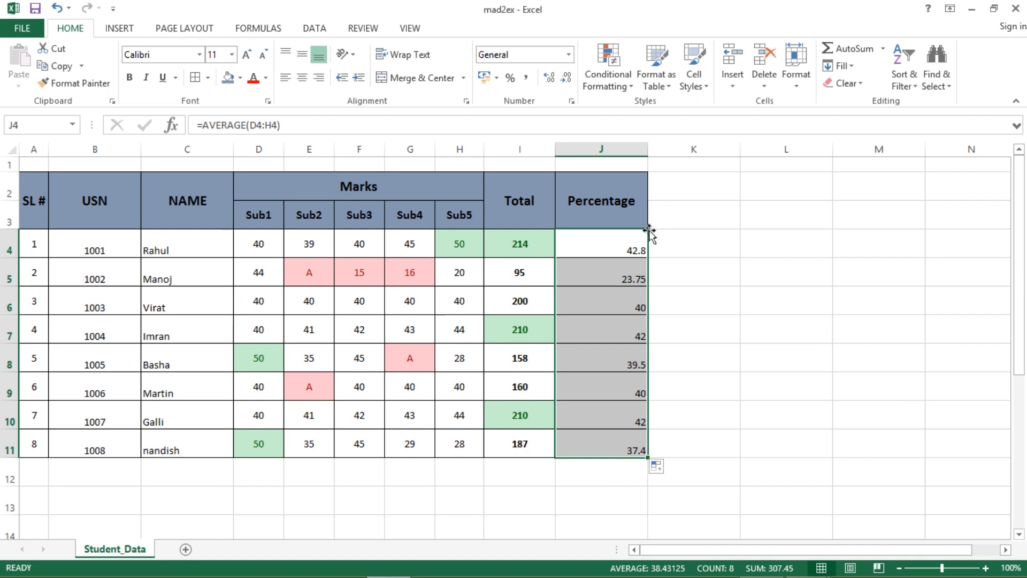
click(303, 76)
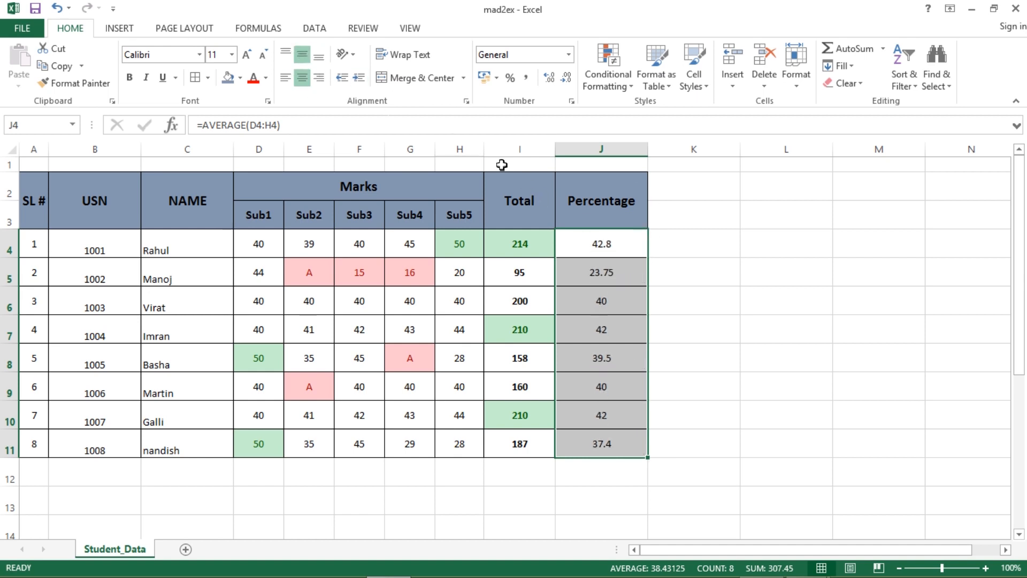
click(756, 347)
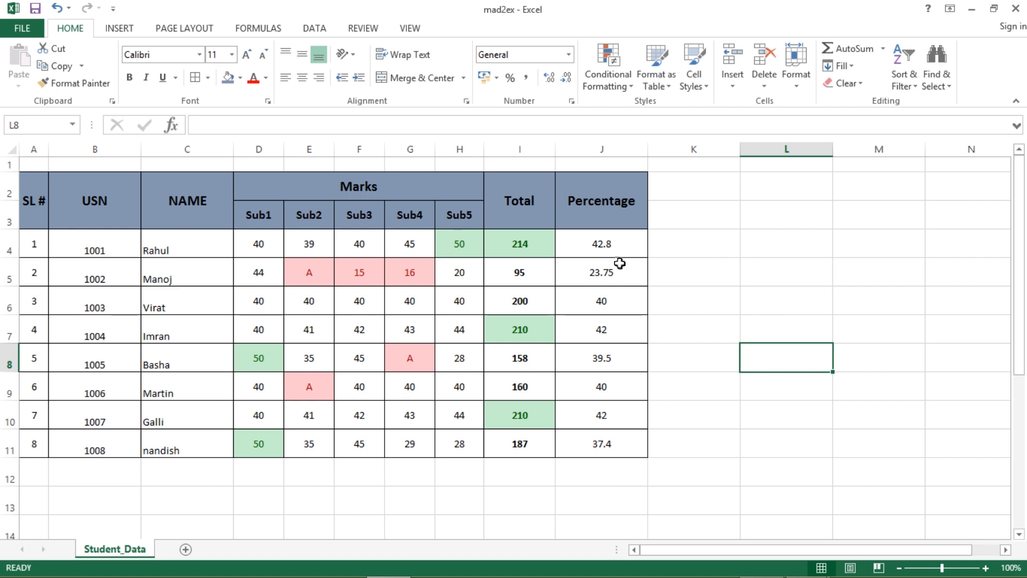
- Change J4 to =ROUNDUP(AVERAGE(D4:H4),0) and fill it down the Percentage column
click(604, 245)
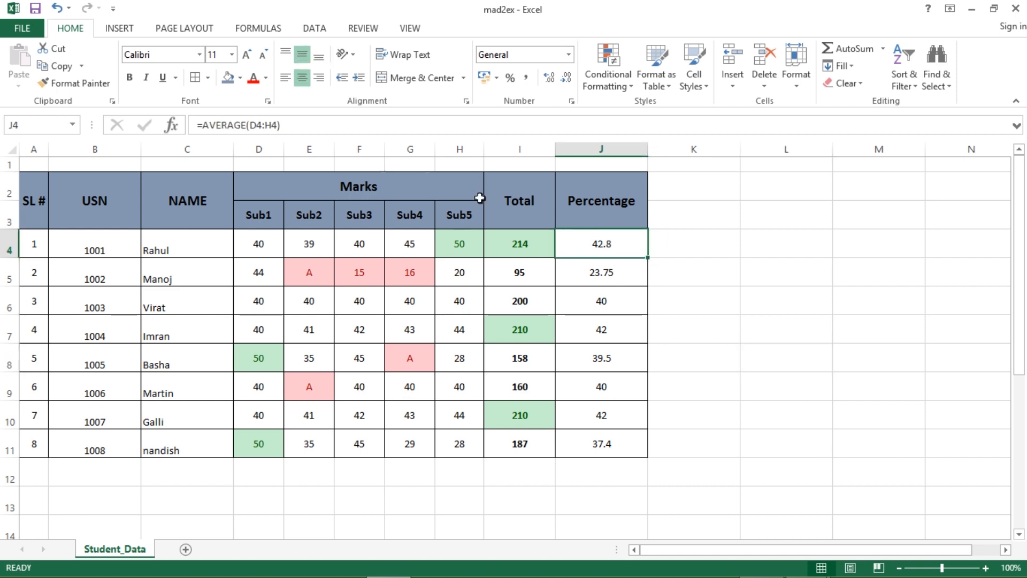
click(204, 125)
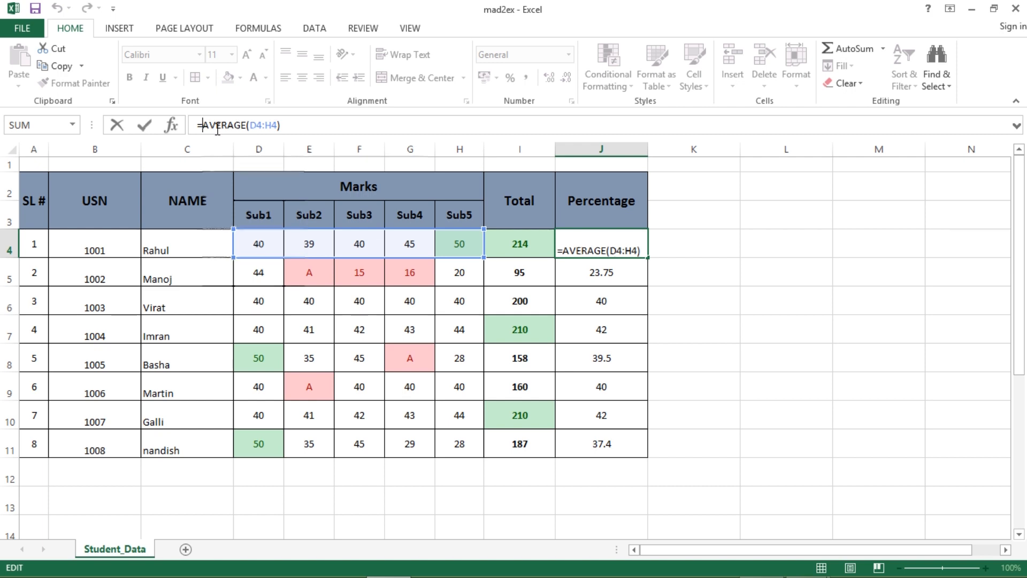
text(Roundu)
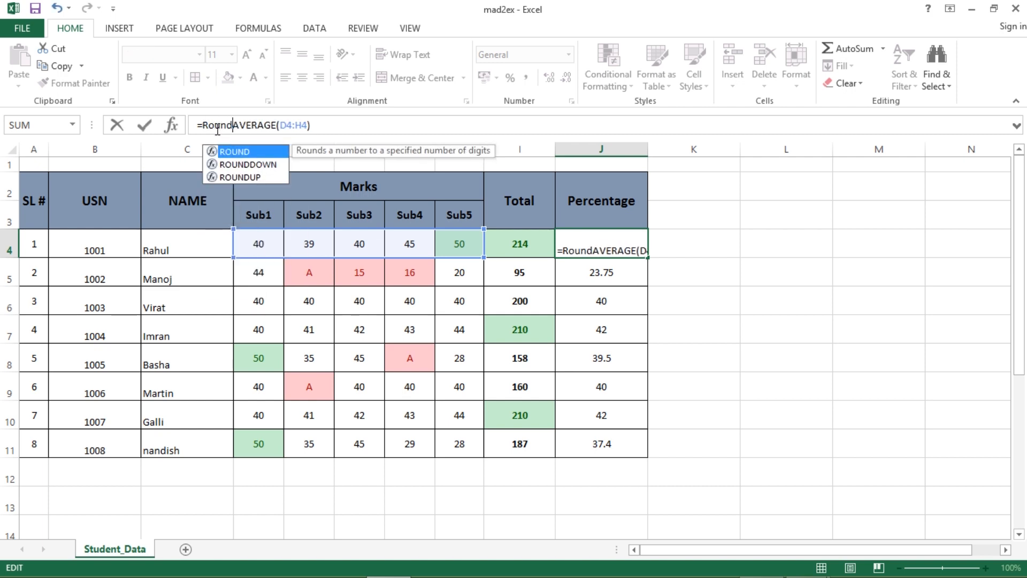
text(p()
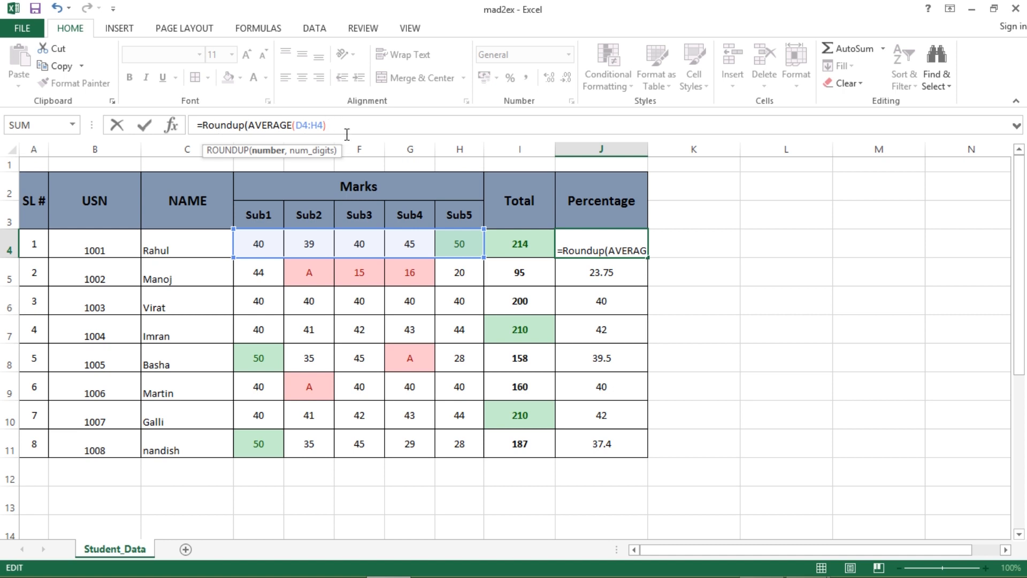
text(,0)
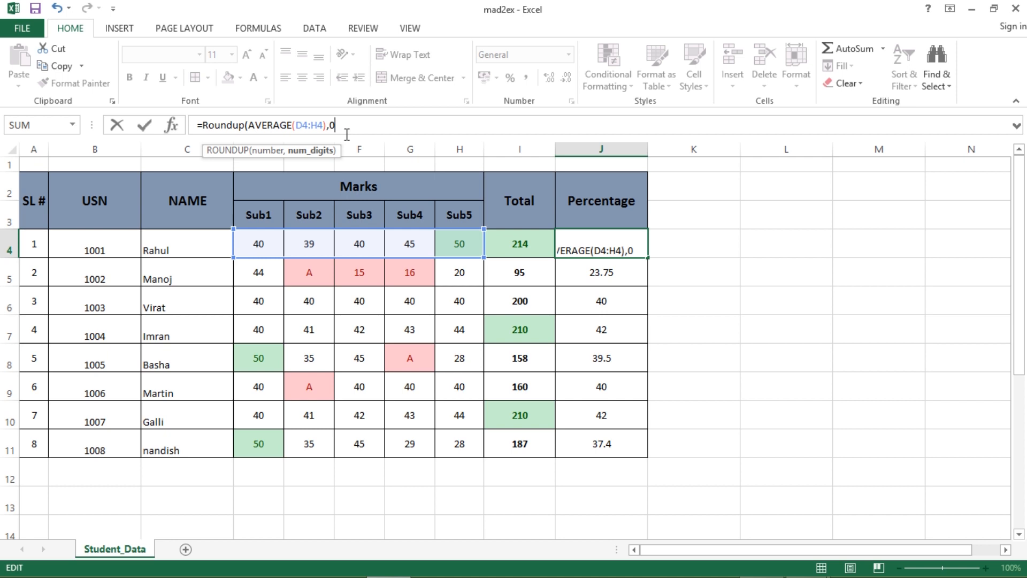
key(Return)
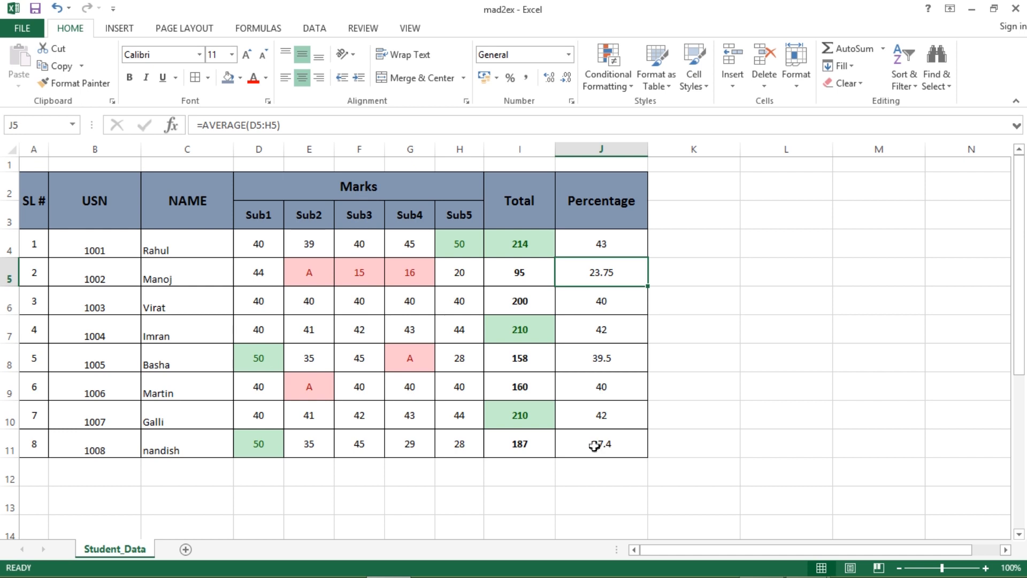
click(621, 249)
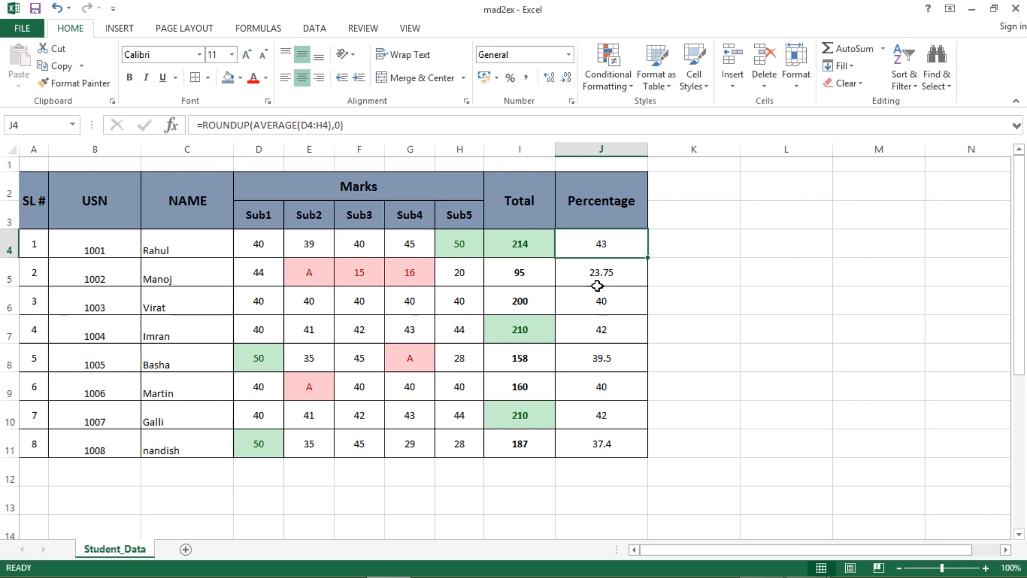
double_click(649, 257)
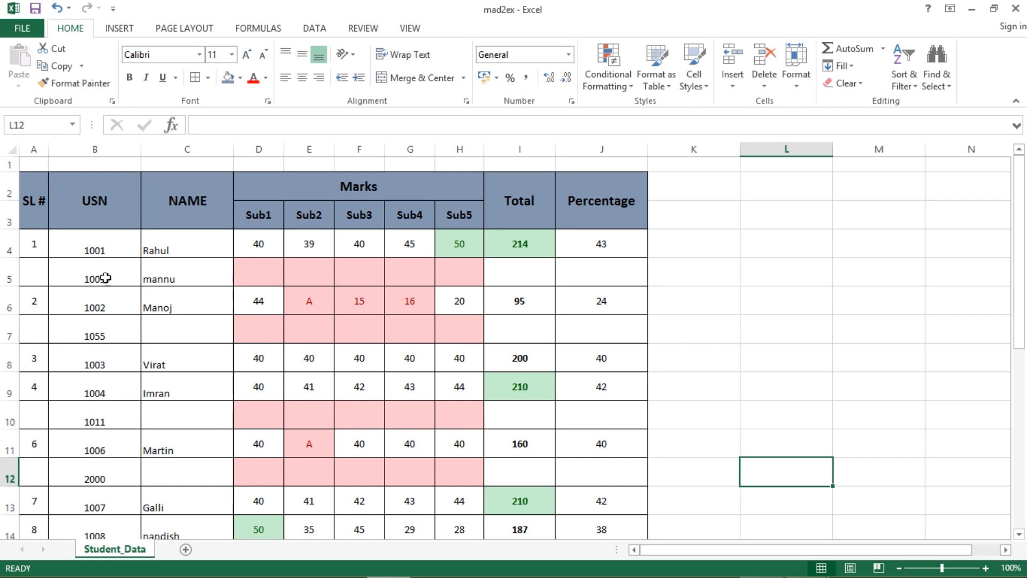
- Check the USN values, then enter 2 in A5 and fill SL # numbers to row 14
click(91, 250)
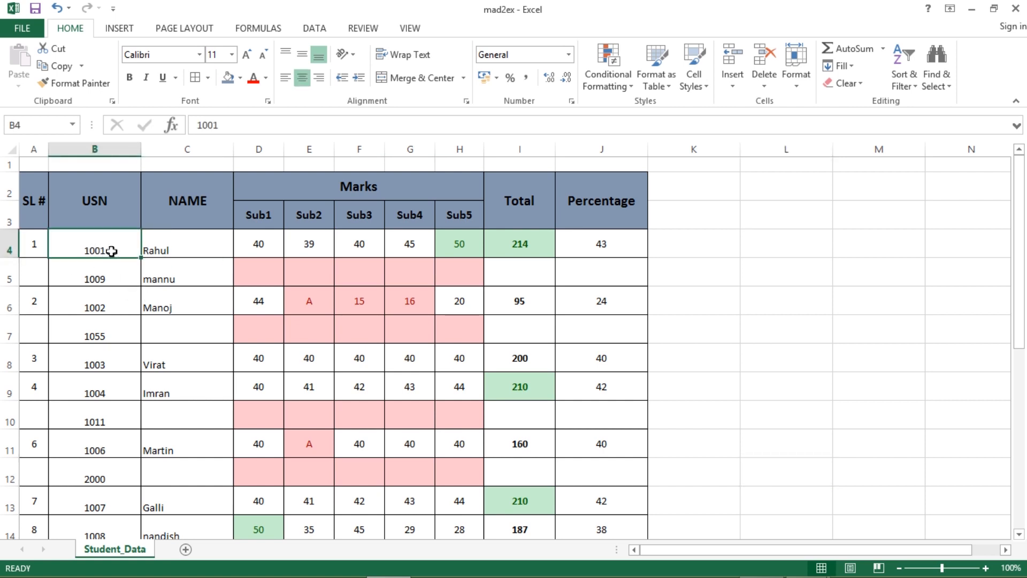
click(114, 275)
click(119, 309)
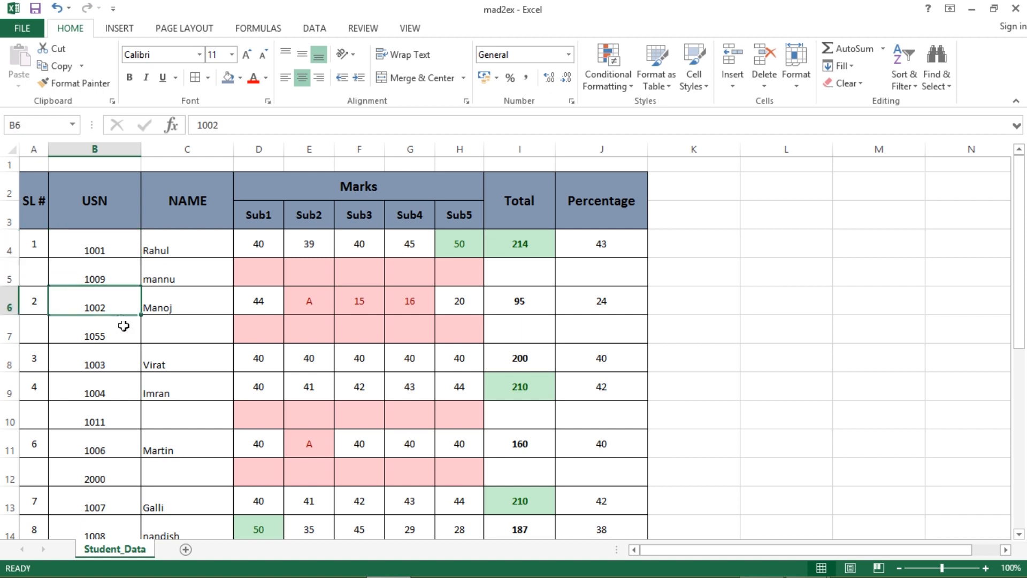
click(117, 334)
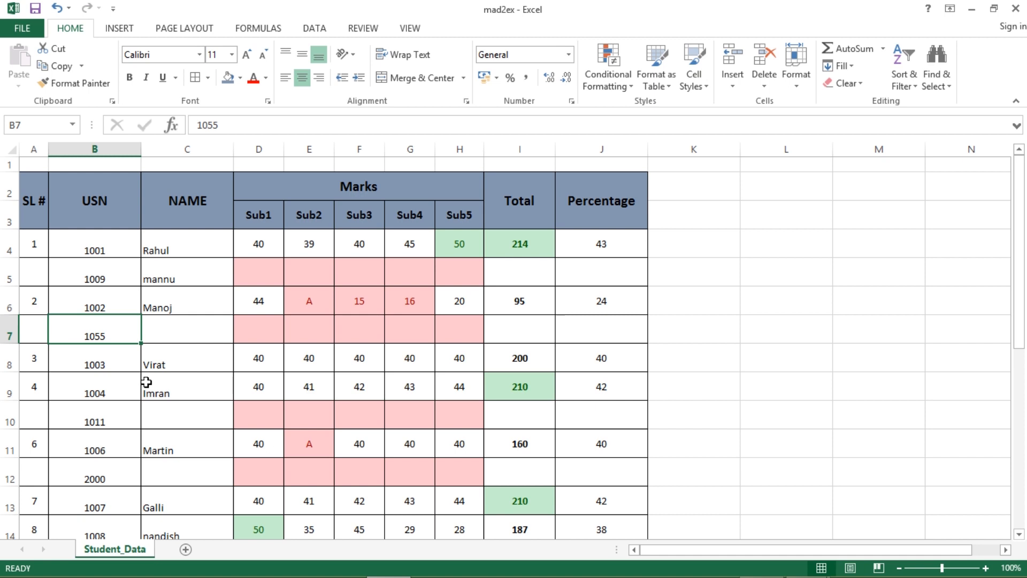
click(39, 280)
text(2)
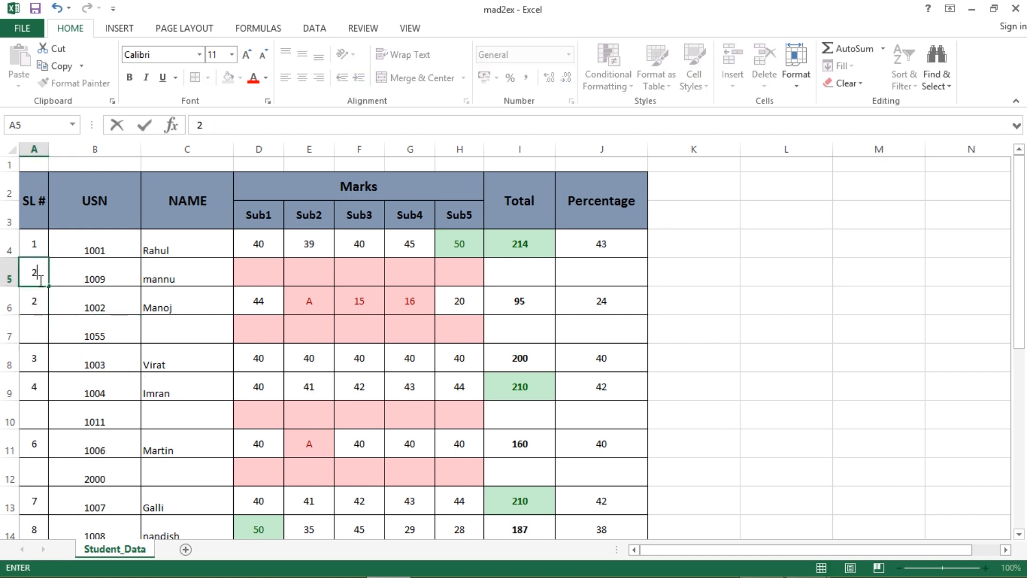
key(Tab)
drag(29, 245, 33, 276)
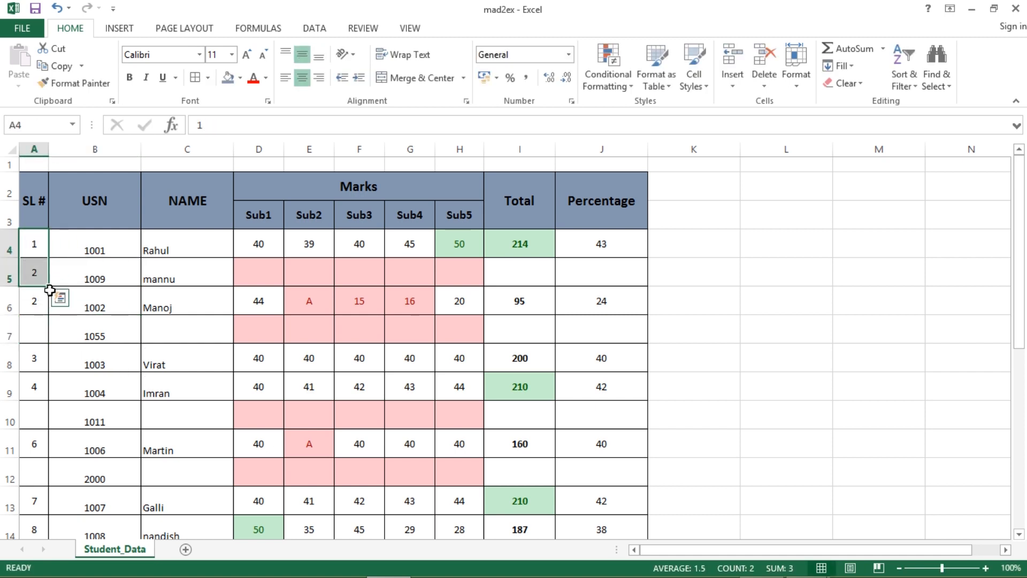
double_click(47, 289)
drag(49, 315, 51, 342)
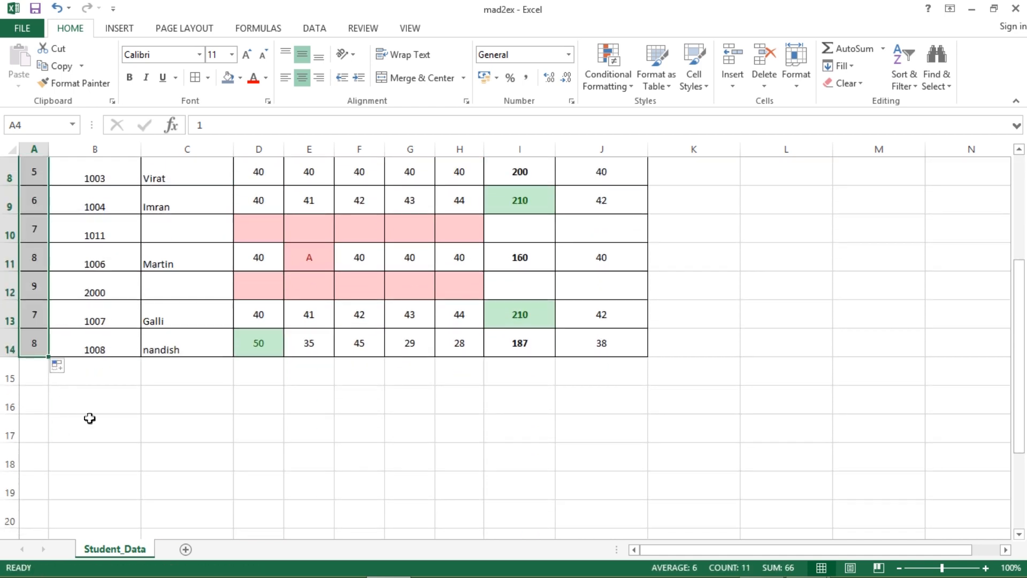
click(119, 460)
scroll(287, 428, up, 3)
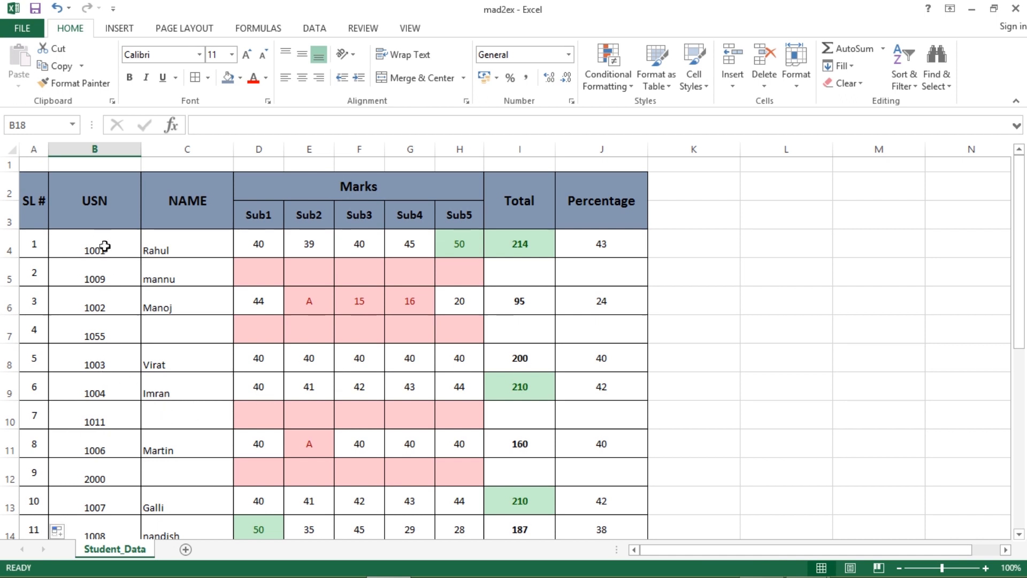
- Select the whole student table A4:J14 for sorting
click(747, 307)
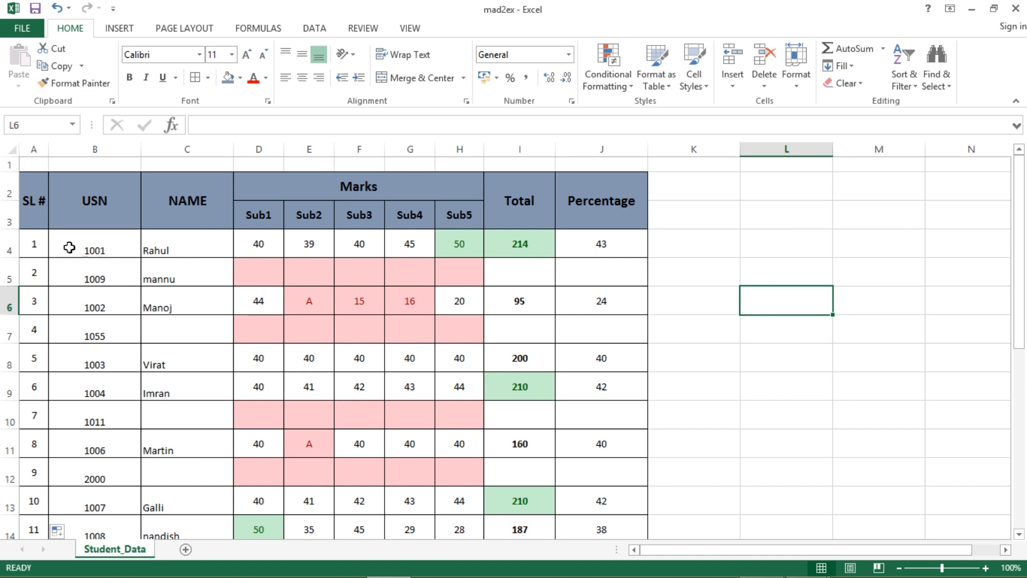
drag(37, 245, 619, 330)
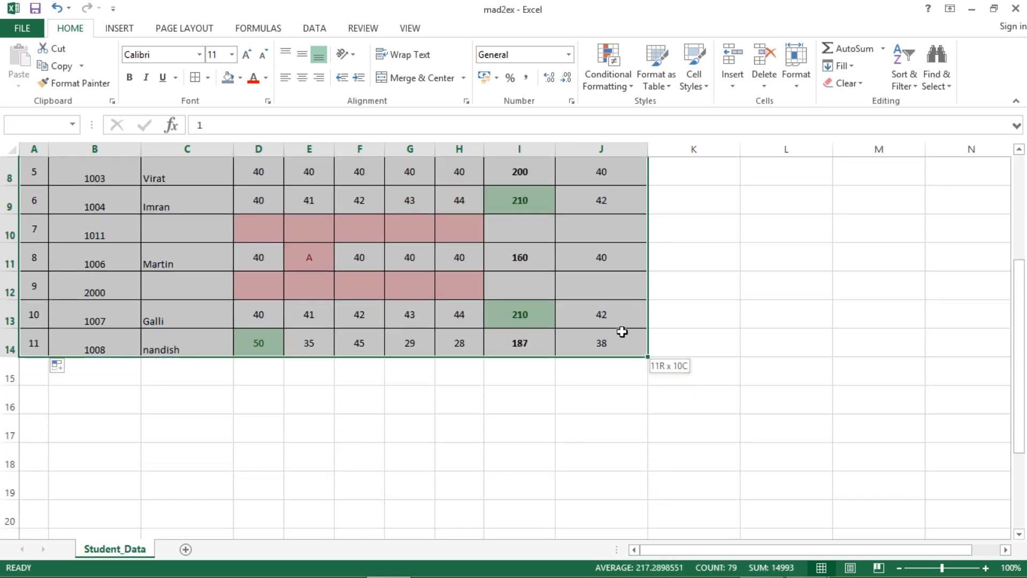
click(909, 86)
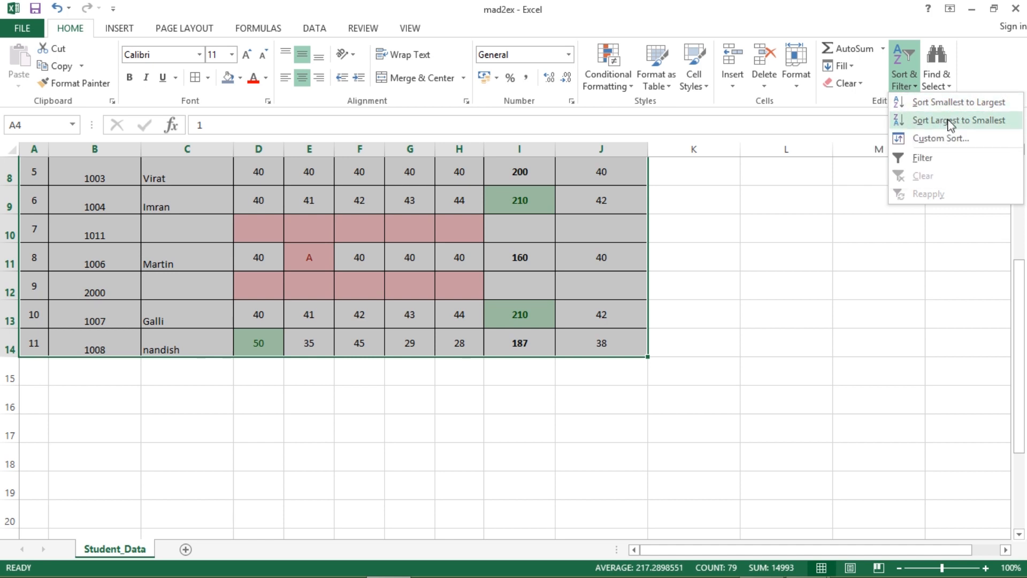
- Custom-sort the table by Column B (USN), Smallest to Largest
click(920, 141)
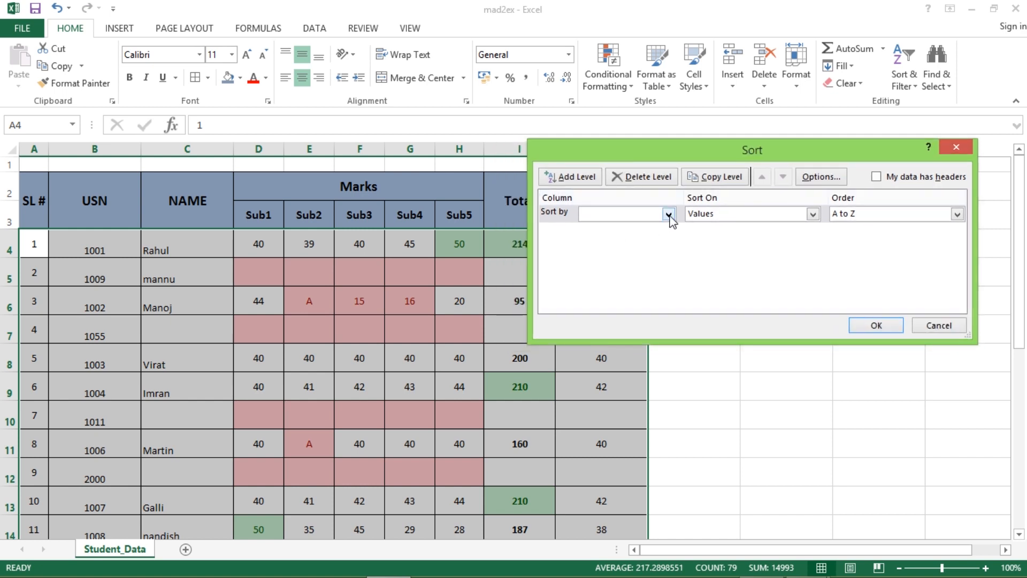
click(668, 214)
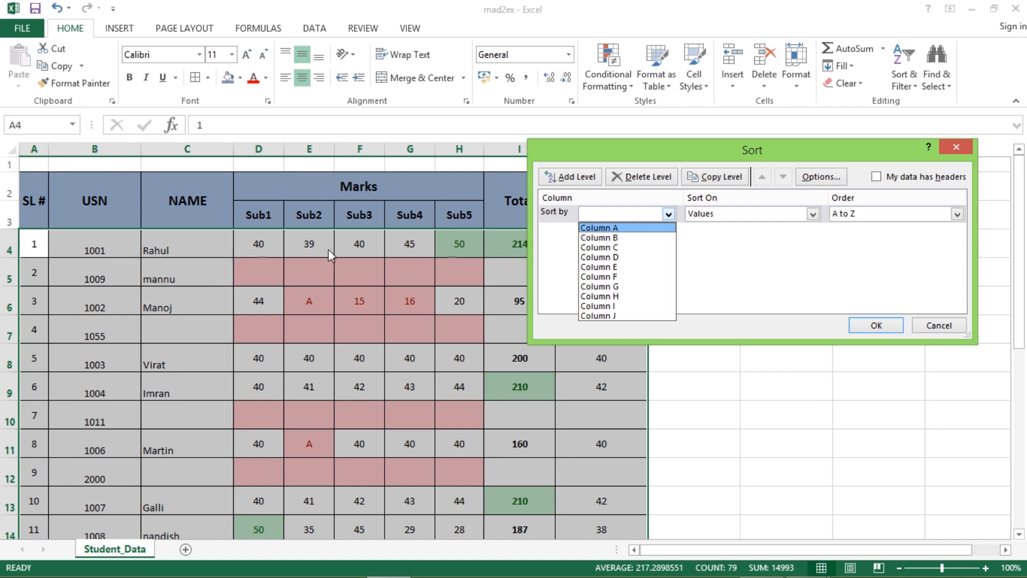
click(607, 237)
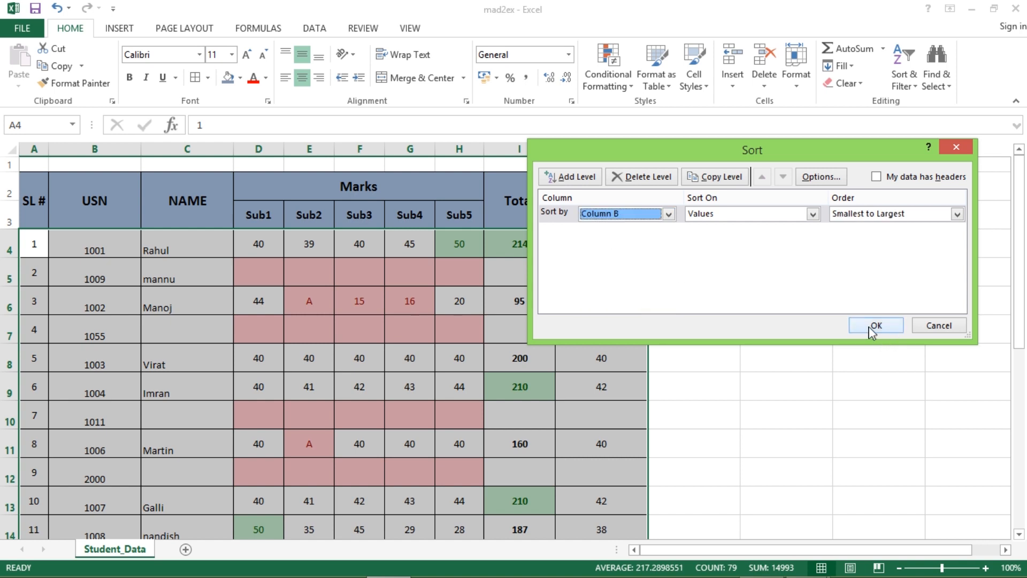
click(876, 325)
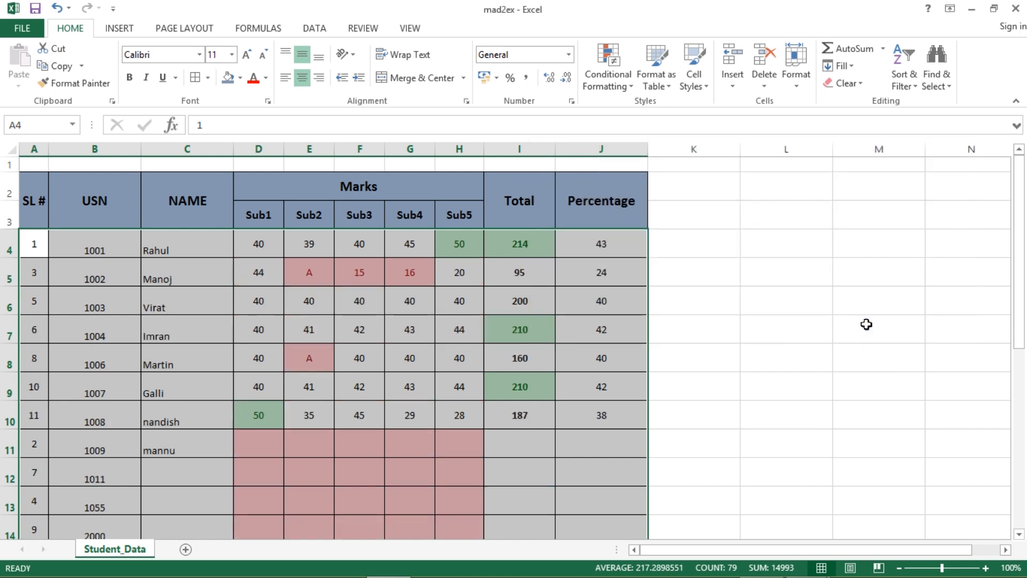
- Review the sorted USN order in column B, from 1001 through 2000
click(805, 340)
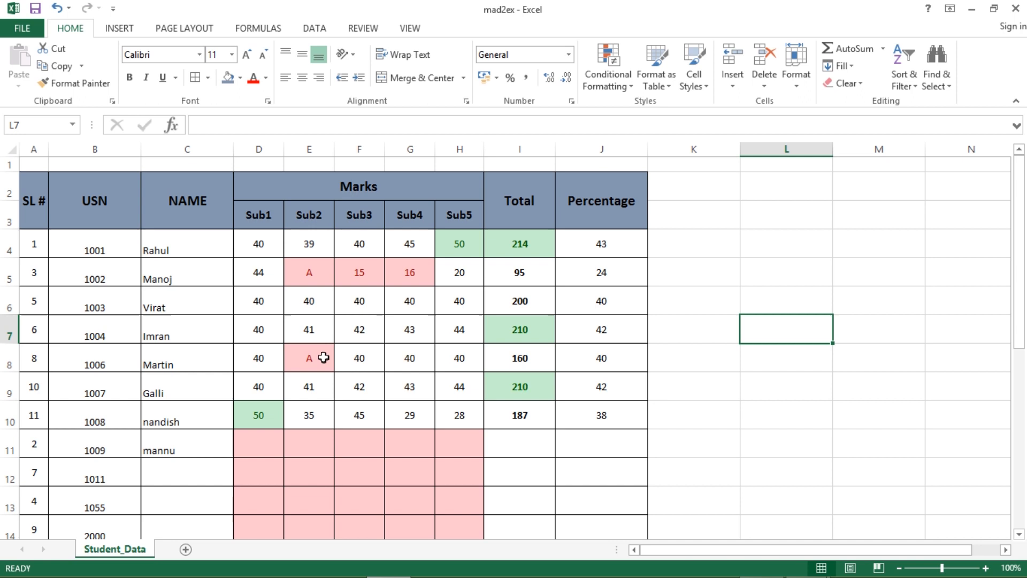
click(103, 252)
drag(114, 278, 108, 311)
click(107, 310)
click(104, 336)
click(106, 364)
scroll(121, 387, down, 2)
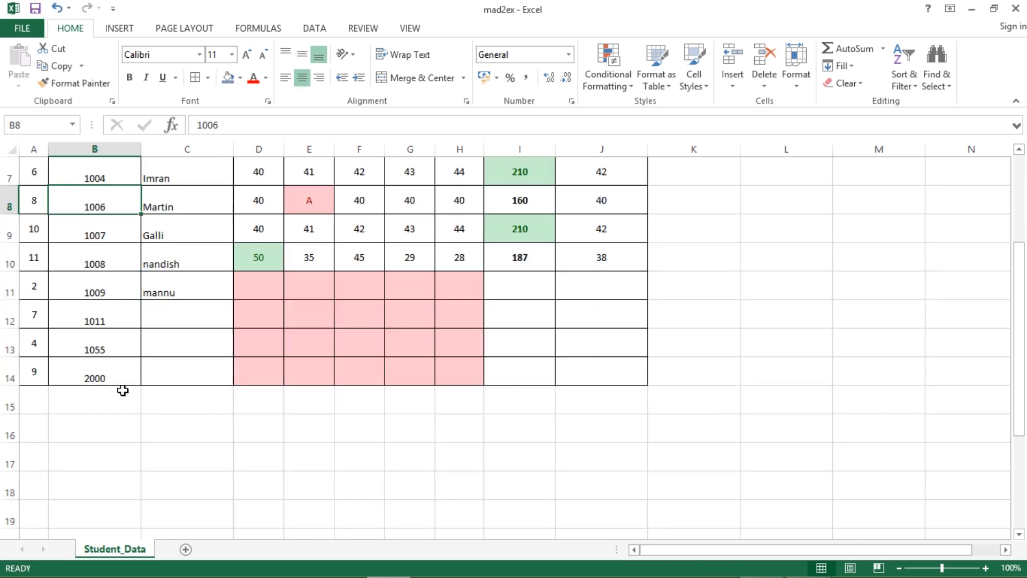
scroll(416, 341, up, 2)
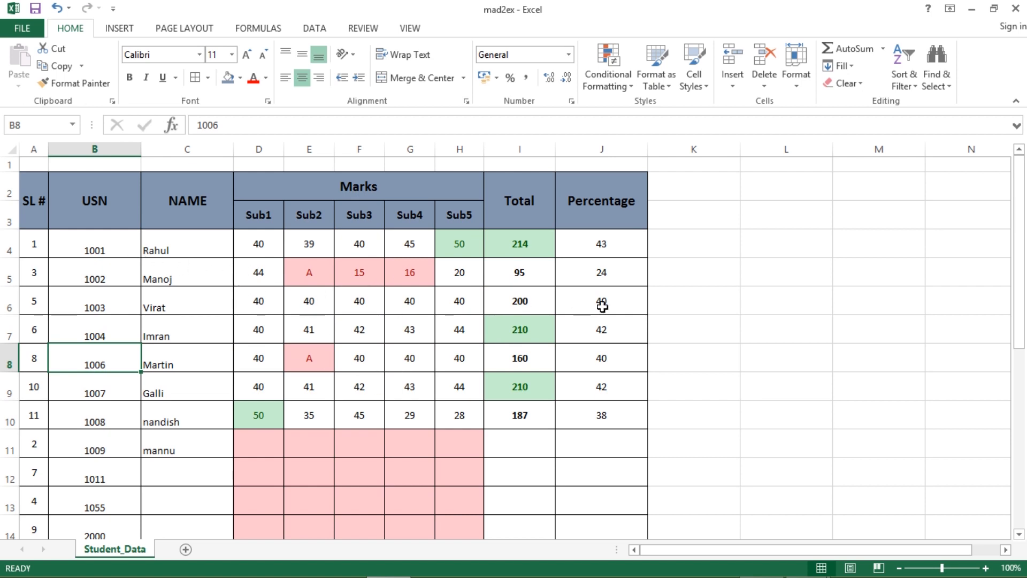
drag(88, 237, 81, 574)
drag(100, 472, 99, 469)
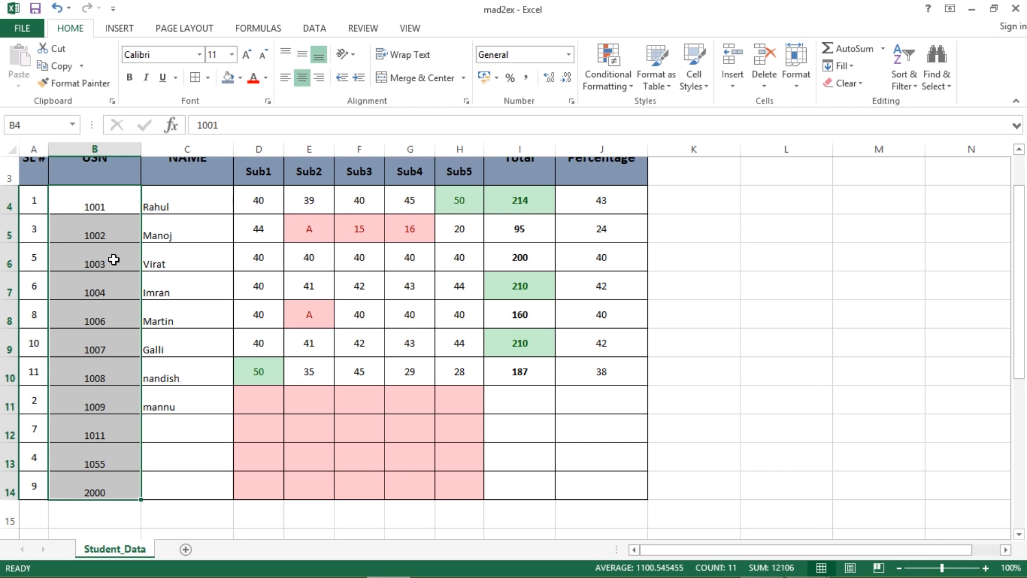
scroll(114, 260, up, 1)
click(87, 248)
drag(39, 246, 617, 538)
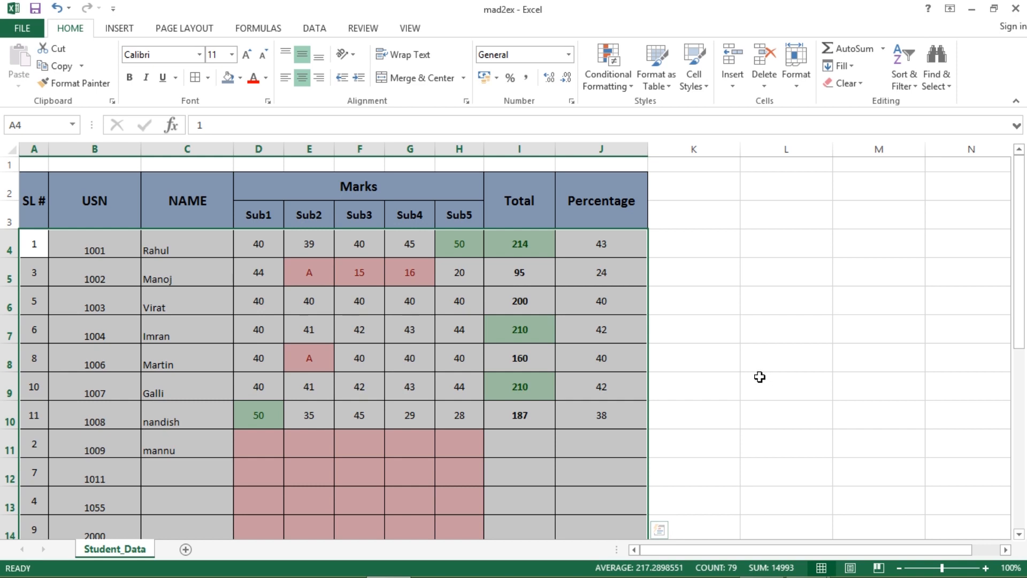
click(752, 373)
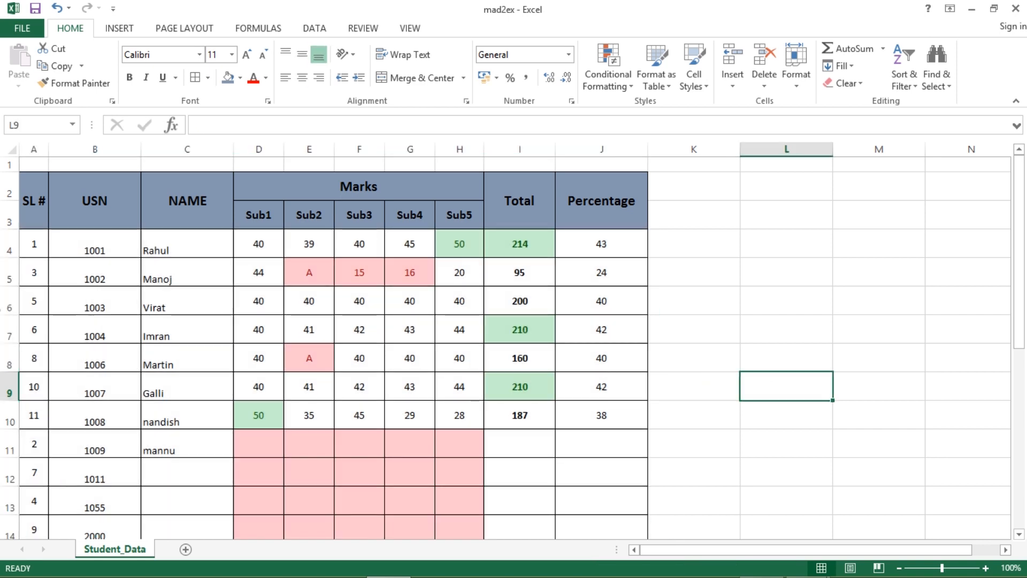
- Enter 2 in A5 and fill the SL # series 1 to 11 down column A
click(37, 267)
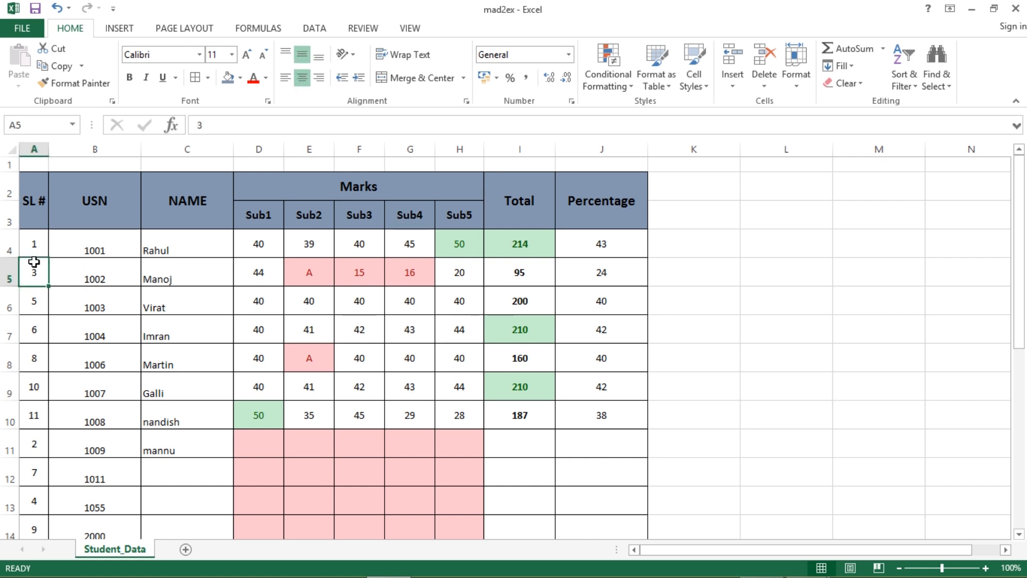
text(2)
drag(39, 246, 34, 274)
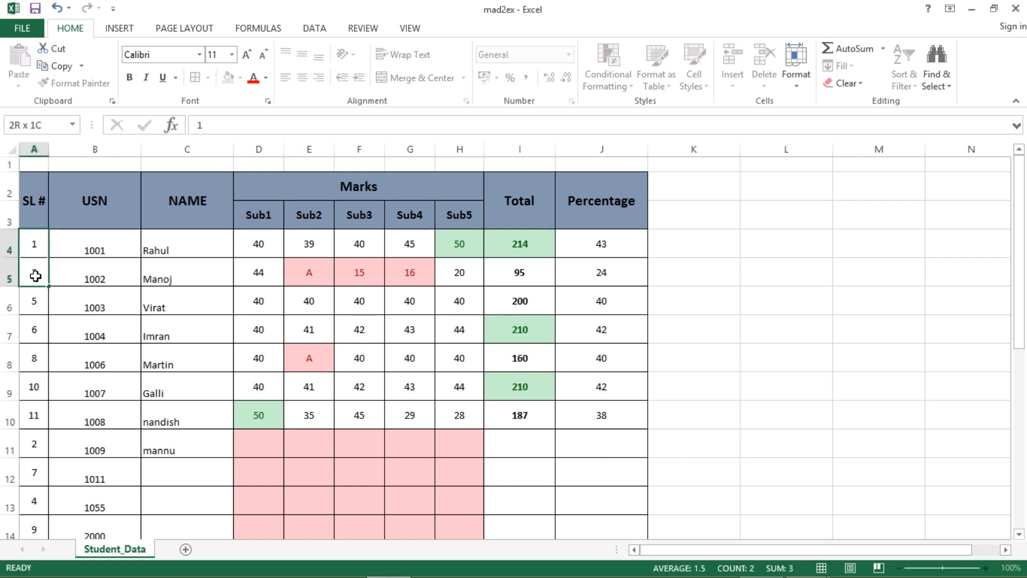
double_click(49, 288)
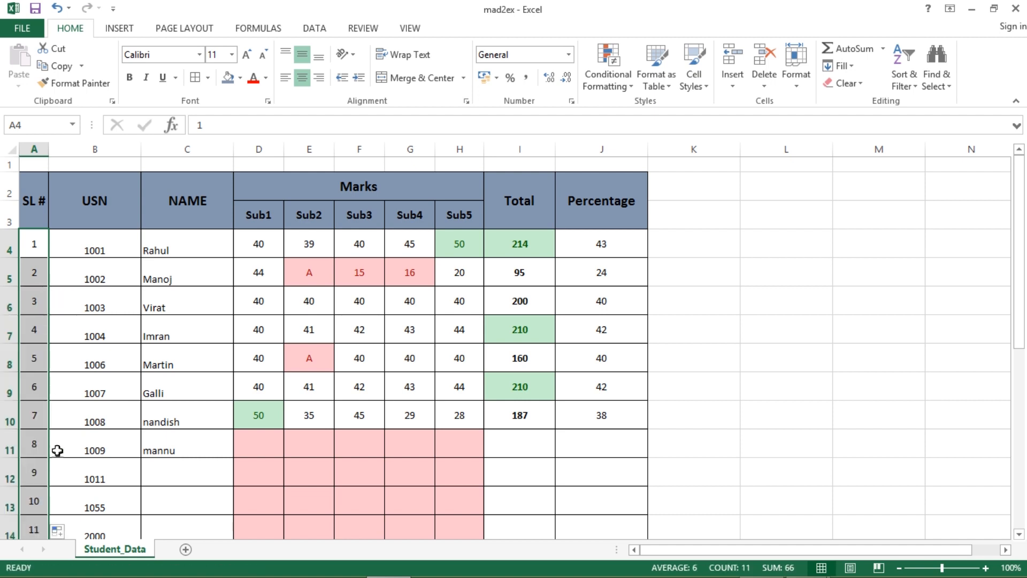
scroll(55, 449, down, 1)
scroll(369, 492, up, 1)
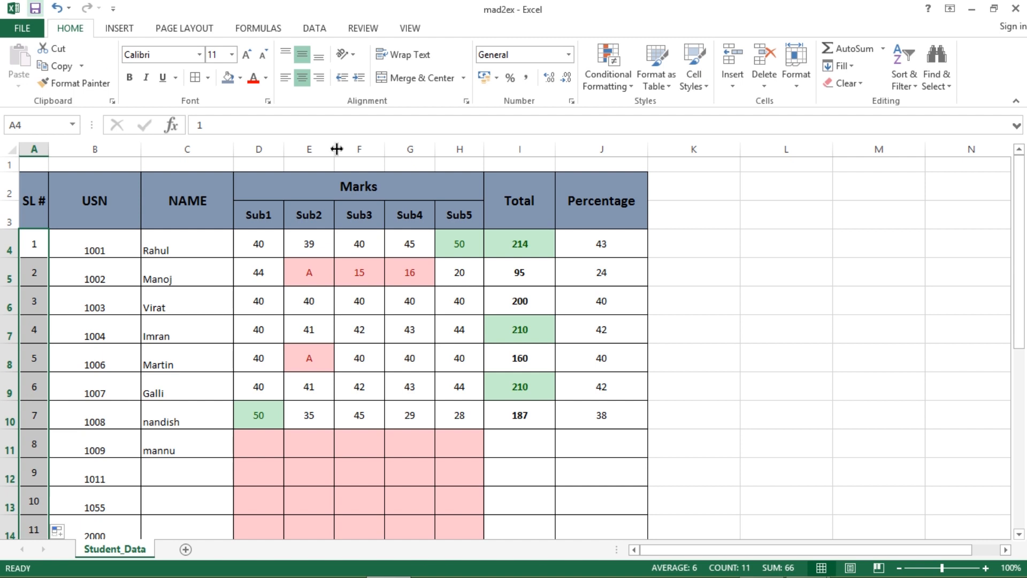
click(794, 346)
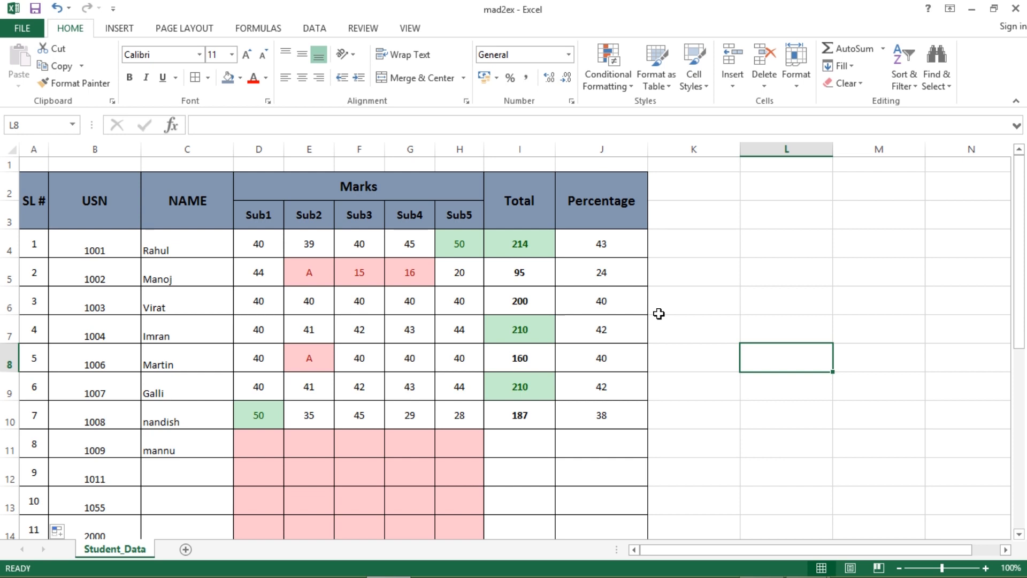
- Select the NAME column C and bring up its right-click menu
click(903, 80)
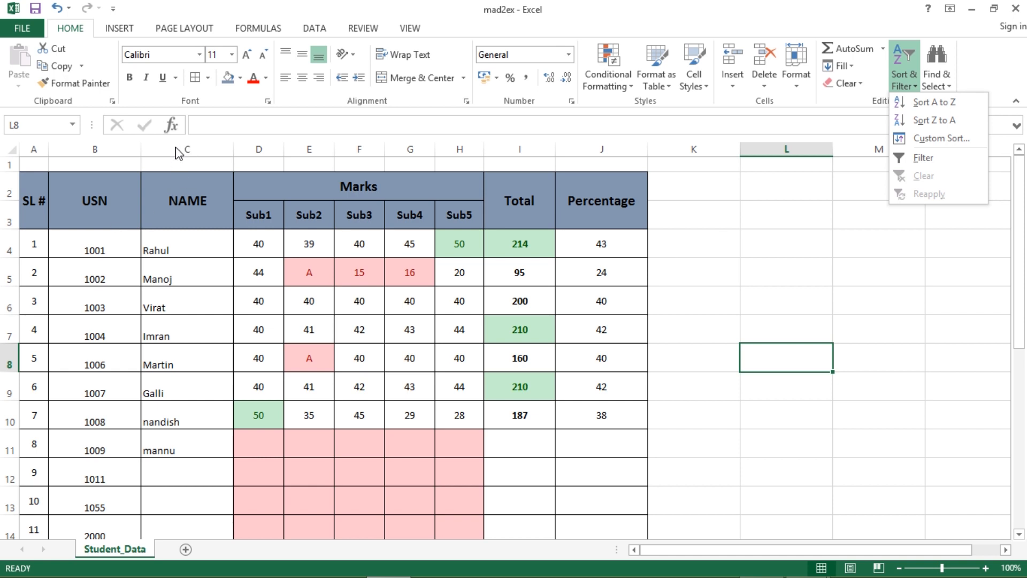
click(715, 306)
click(188, 149)
right_click(194, 152)
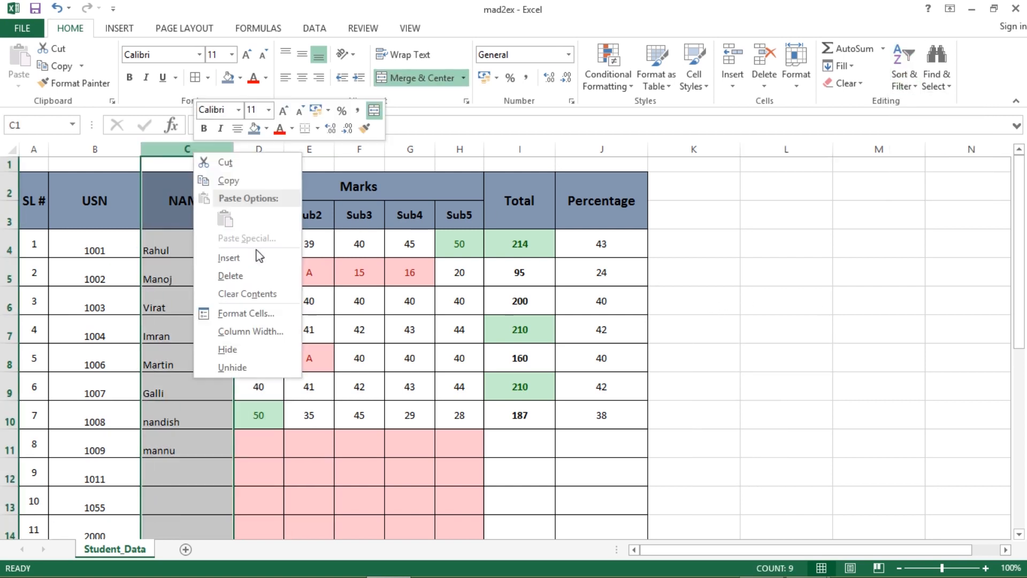
- Insert a new column C before NAME, merge C2:C3 and head it 'Branch'
click(252, 259)
click(190, 208)
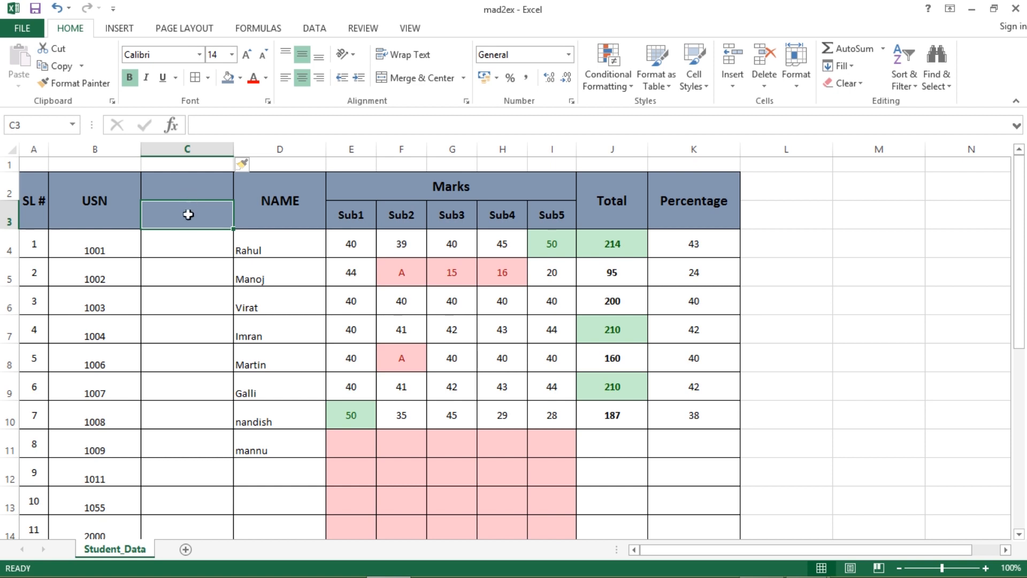
mouse_move(189, 219)
mouse_down()
mouse_move(188, 170)
mouse_move(179, 210)
mouse_move(195, 190)
mouse_move(188, 219)
mouse_up()
click(420, 78)
double_click(186, 203)
text(Branc)
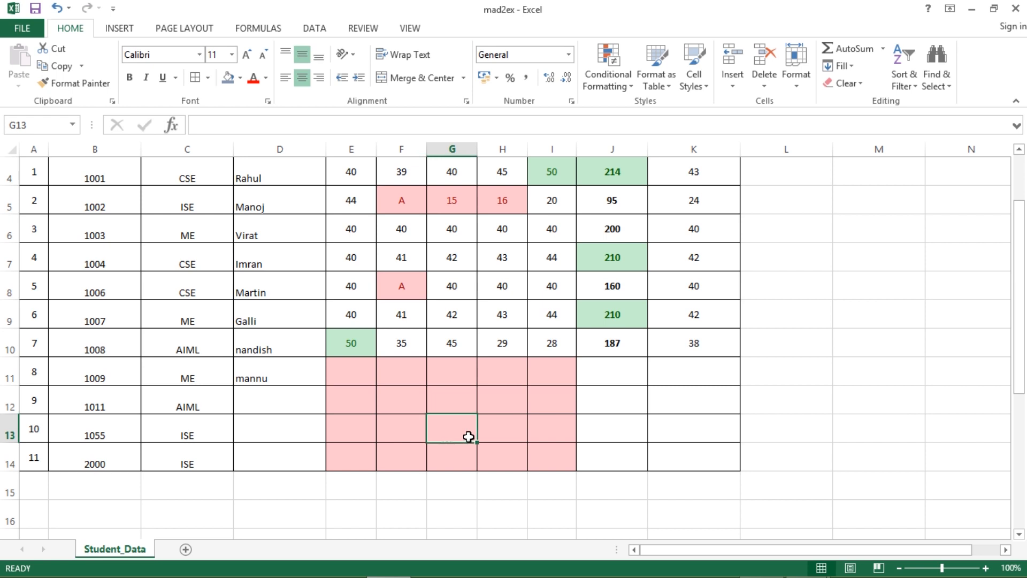
scroll(467, 433, up, 1)
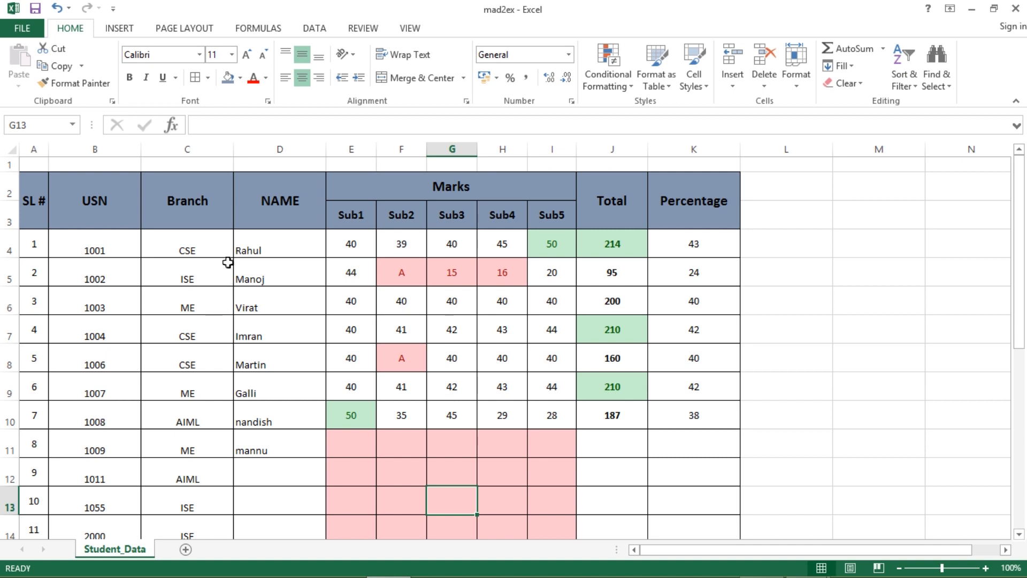
scroll(225, 268, down, 1)
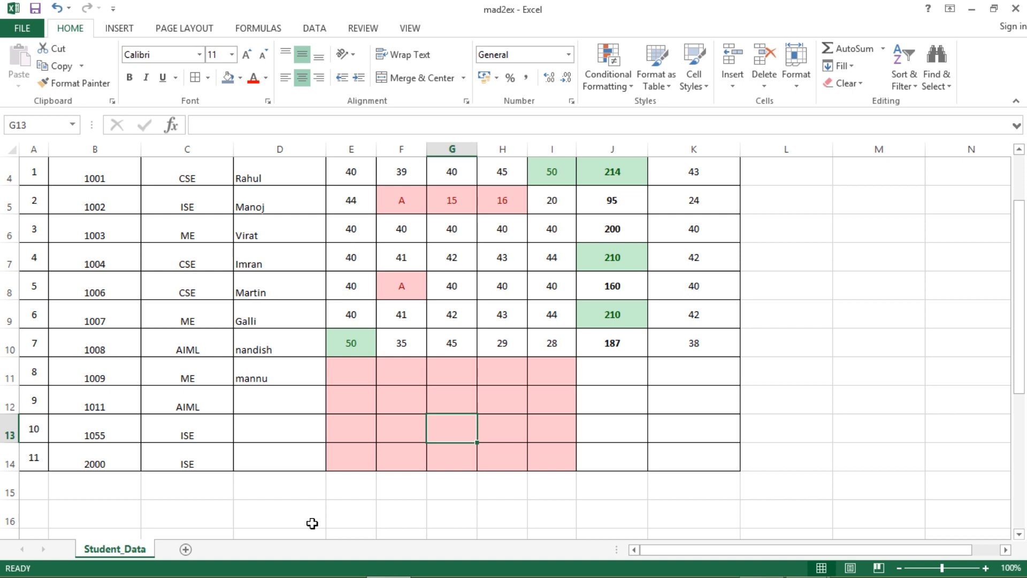
scroll(306, 428, up, 1)
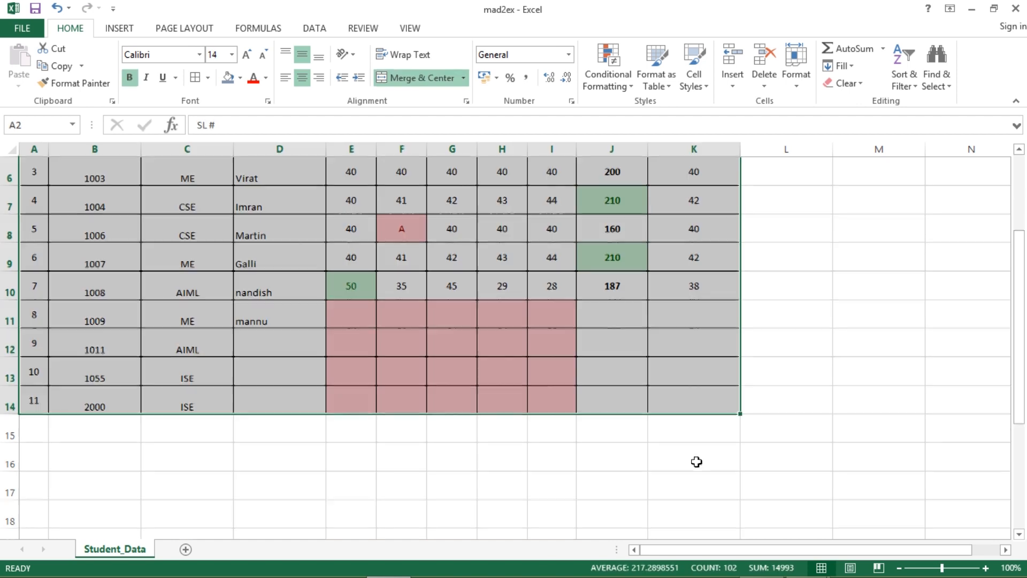
scroll(696, 461, up, 1)
scroll(697, 461, up, 1)
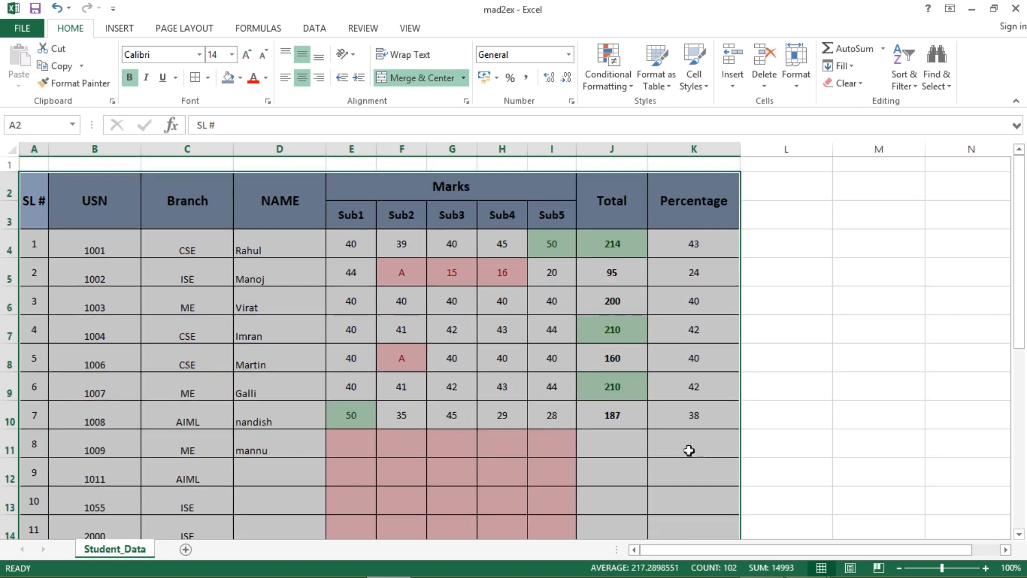
click(906, 80)
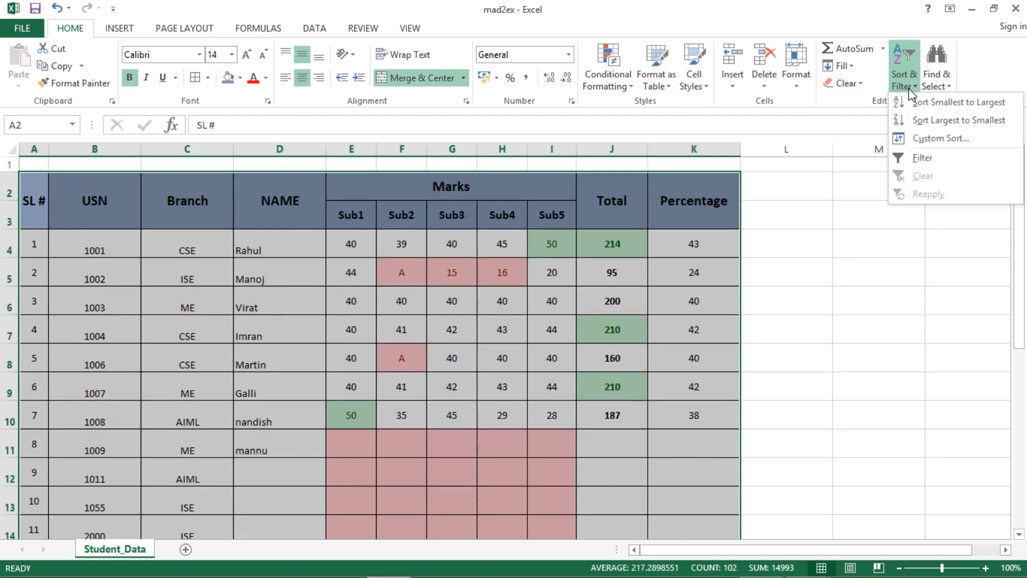
click(922, 157)
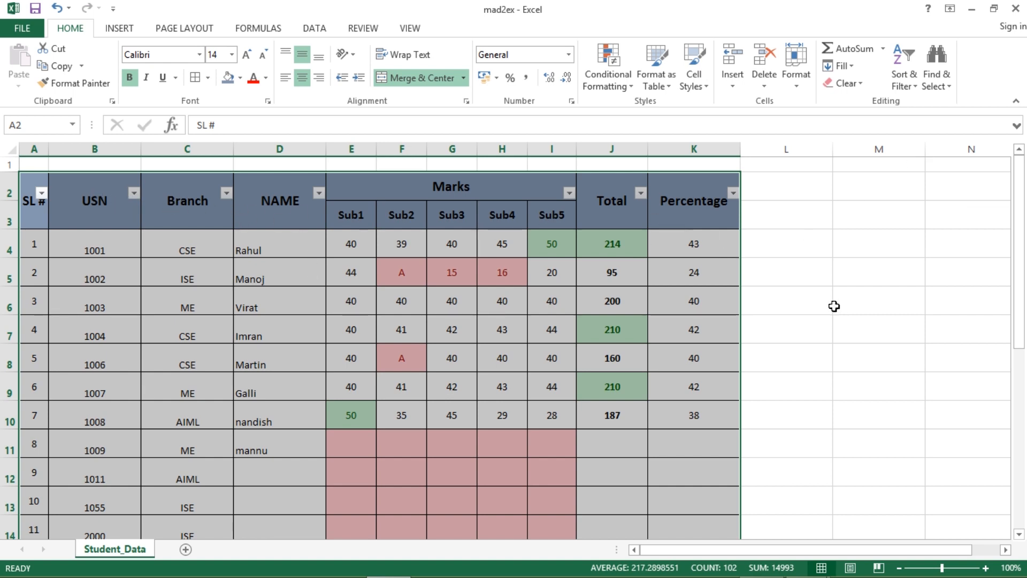
click(856, 274)
click(227, 193)
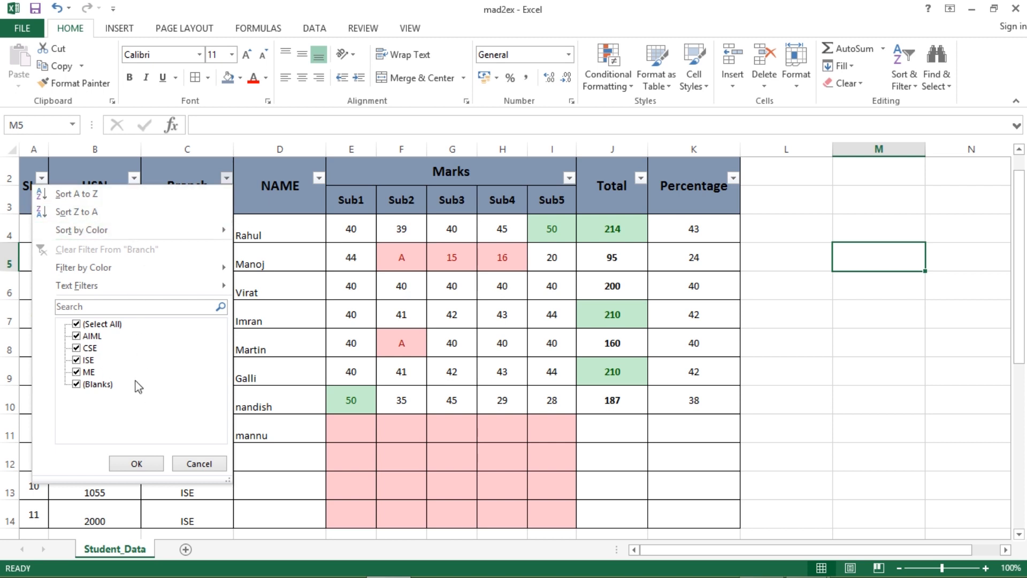
click(92, 336)
click(89, 360)
click(90, 372)
click(94, 383)
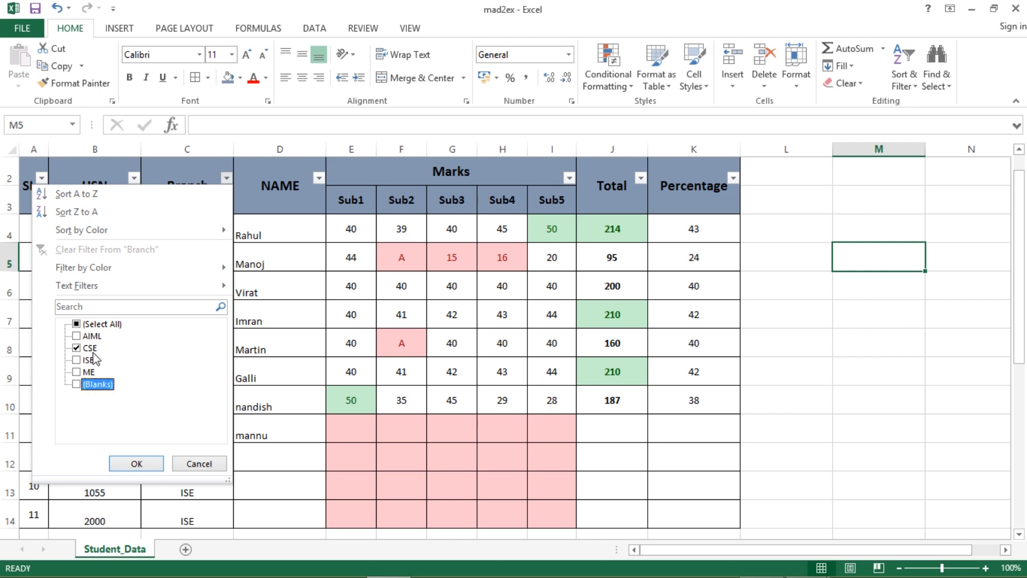
click(137, 463)
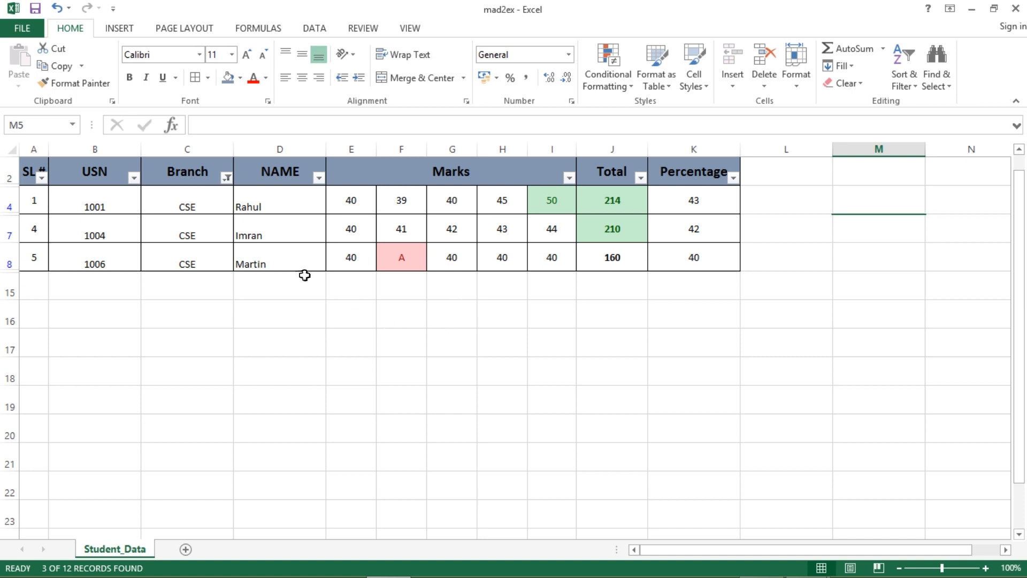
click(910, 89)
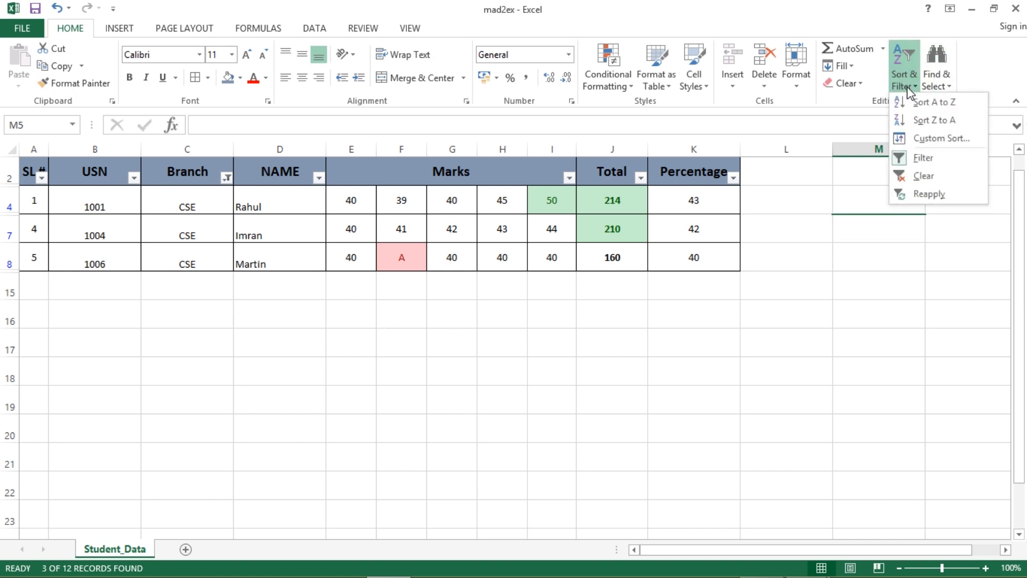
click(657, 195)
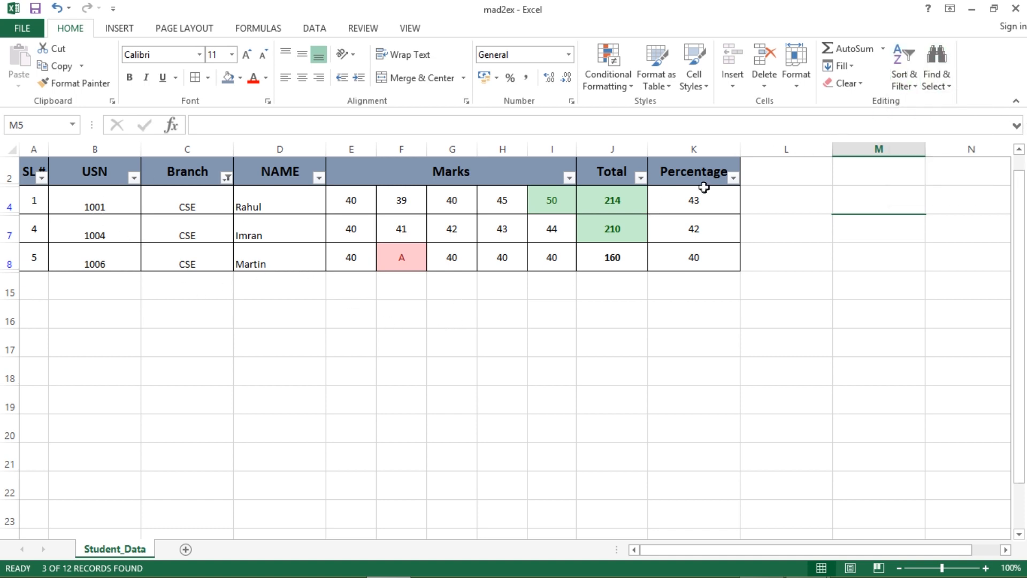
click(909, 84)
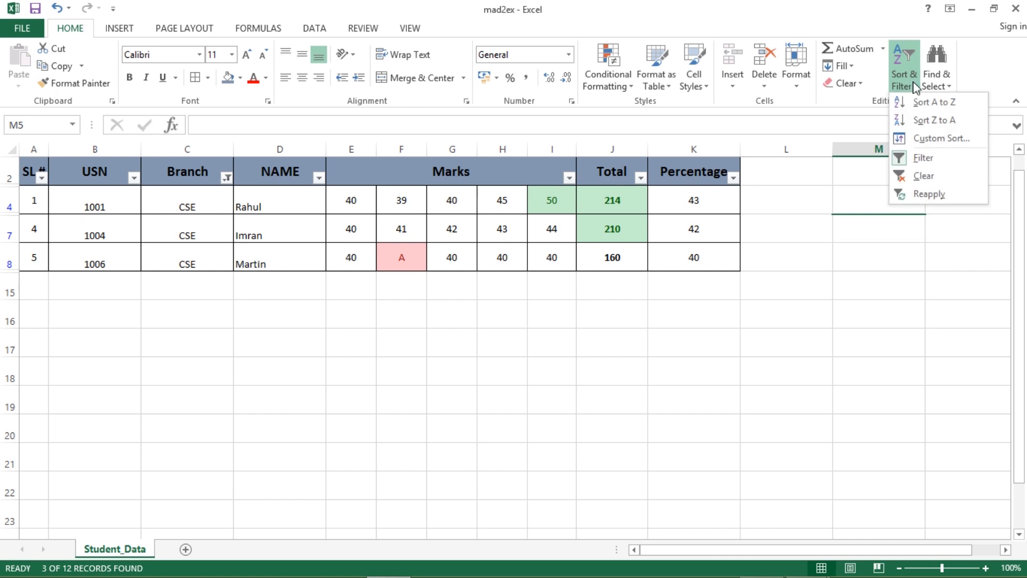
click(923, 157)
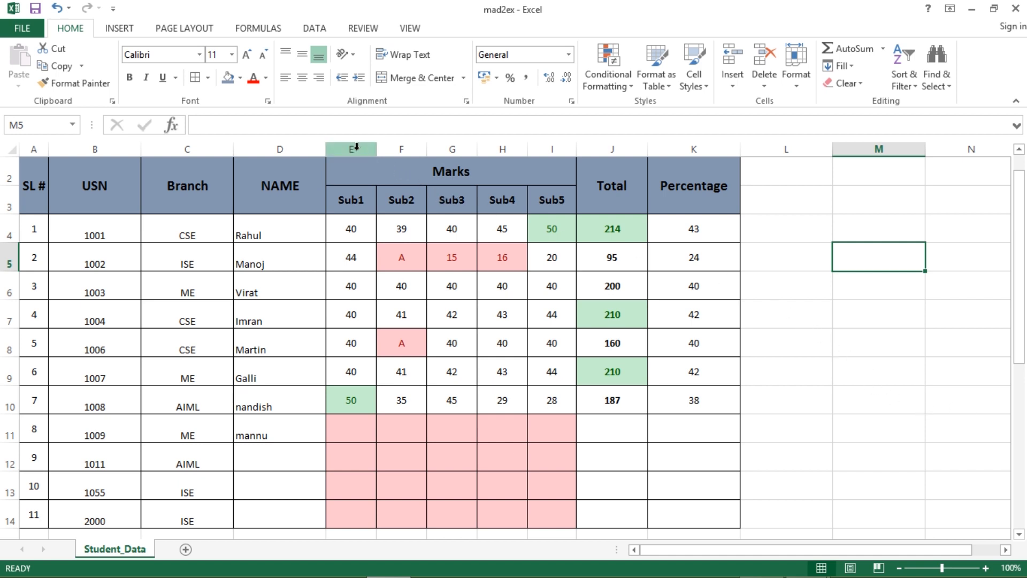
- Hide the Marks columns E through I
drag(356, 146, 554, 148)
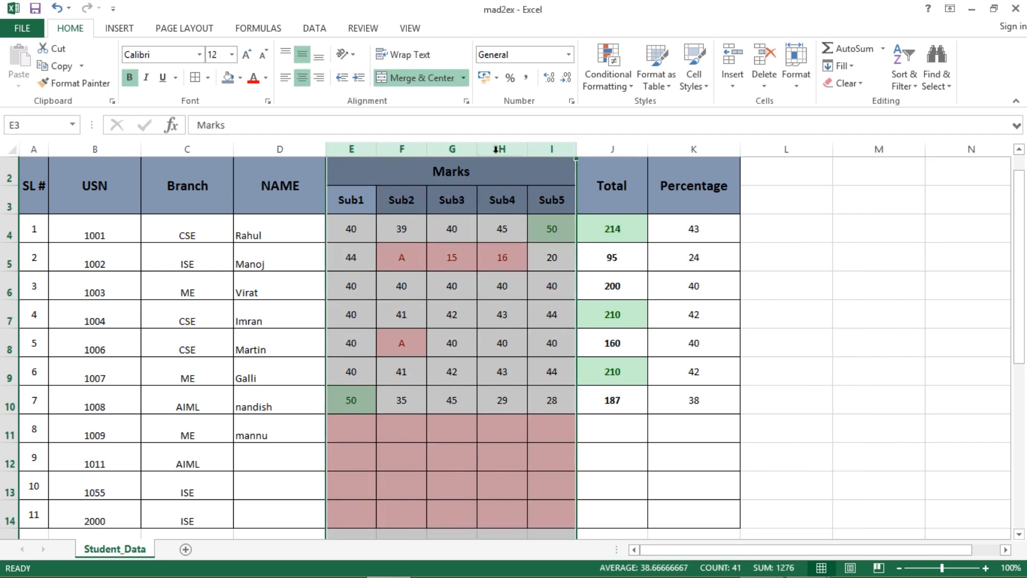
right_click(468, 152)
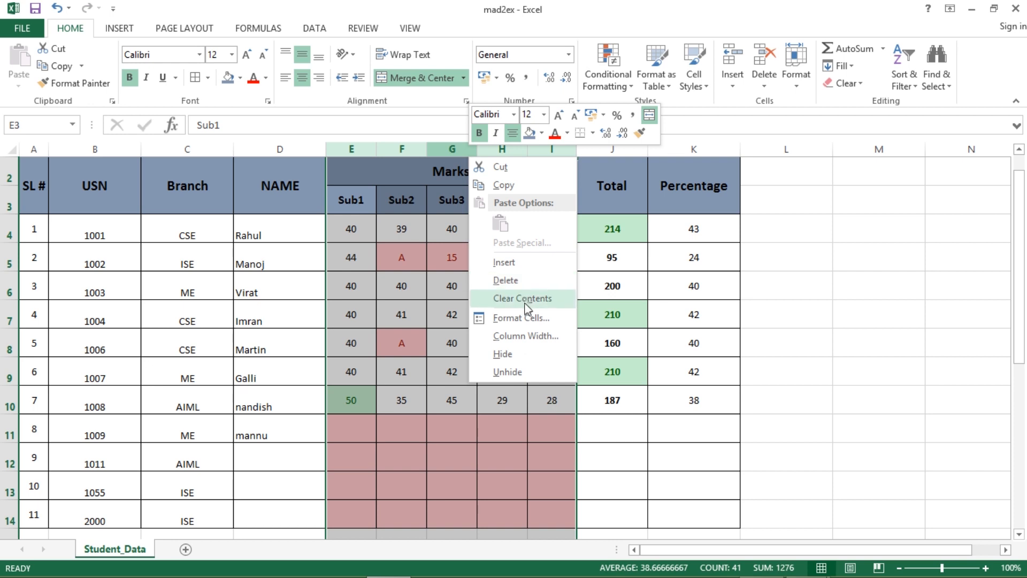
click(518, 361)
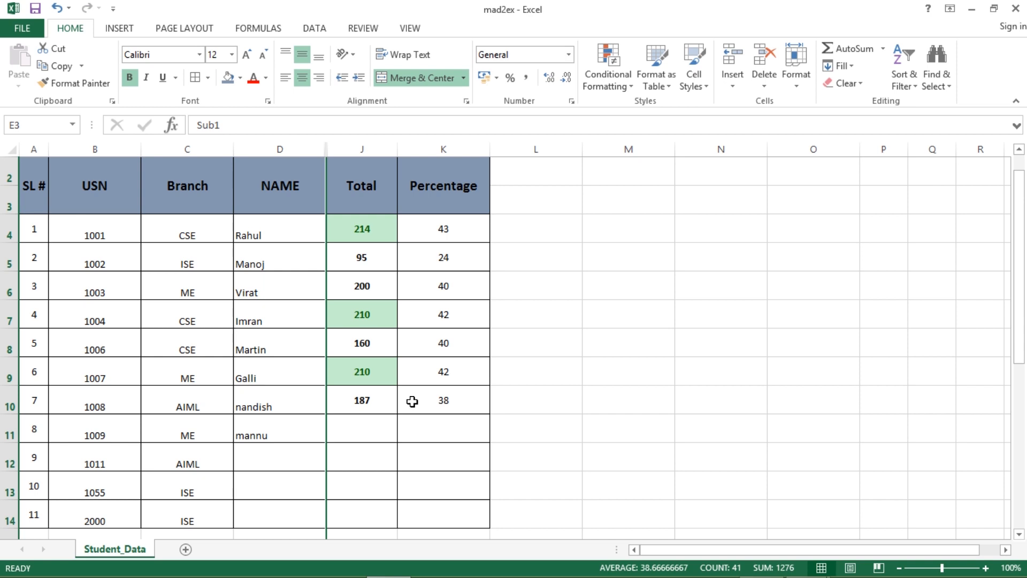
- Unhide columns E–I and briefly look at the AEC_Content.pdf course document
right_click(325, 150)
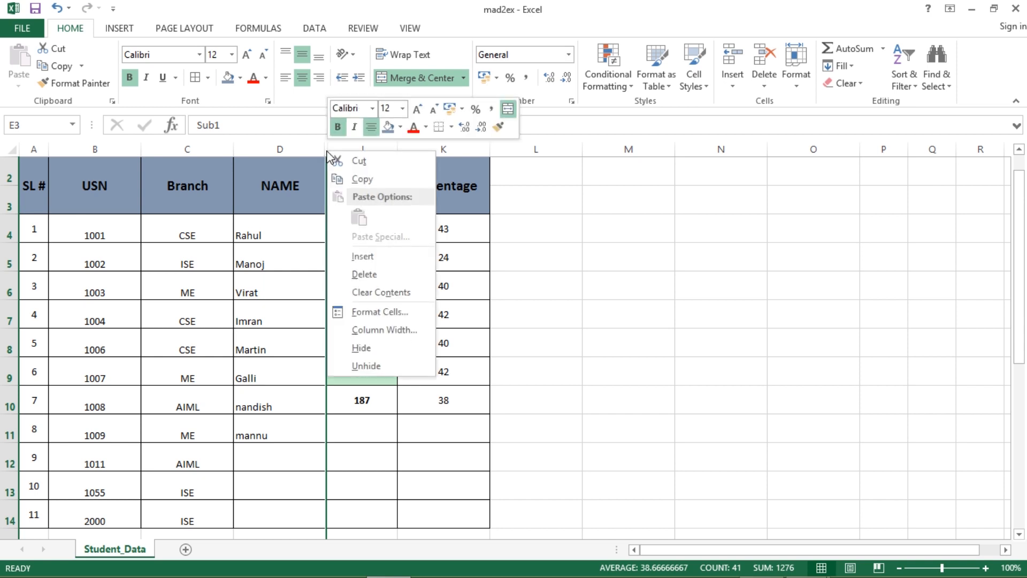
click(378, 367)
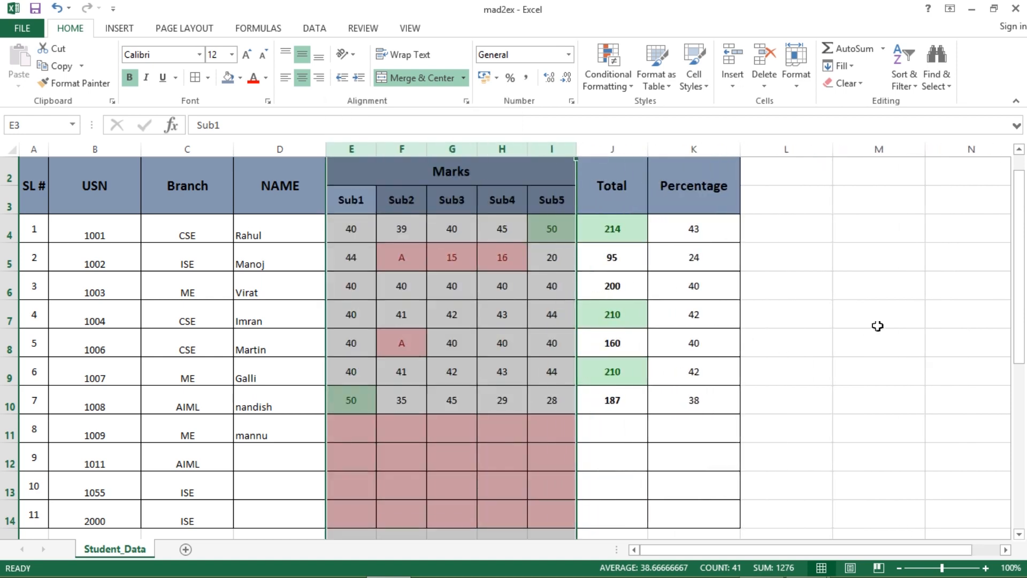
click(878, 325)
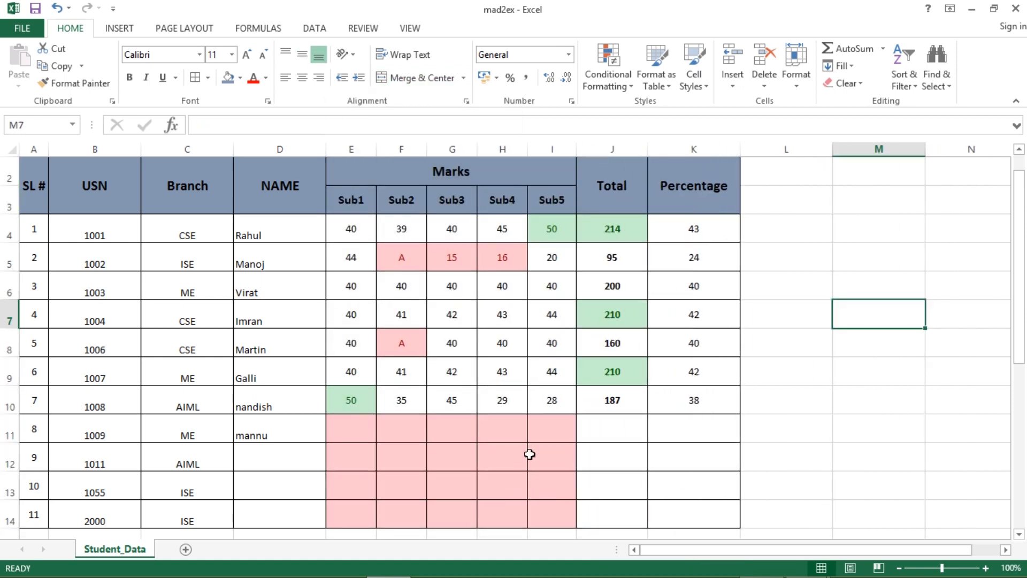
key(alt+Tab)
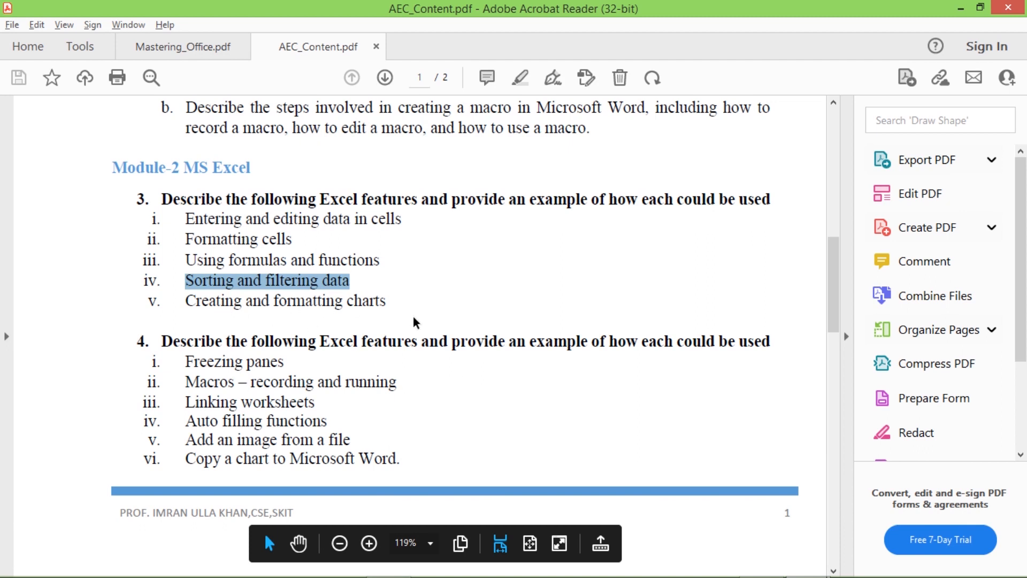
key(alt+Tab)
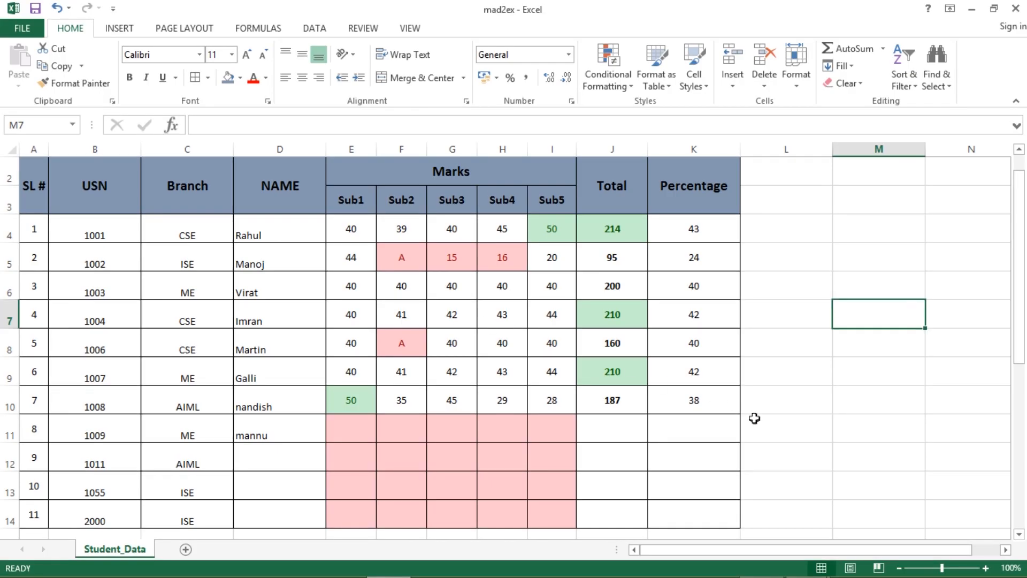
- Start the branch table by entering CSE in cell C18
scroll(714, 399, down, 1)
scroll(713, 398, up, 1)
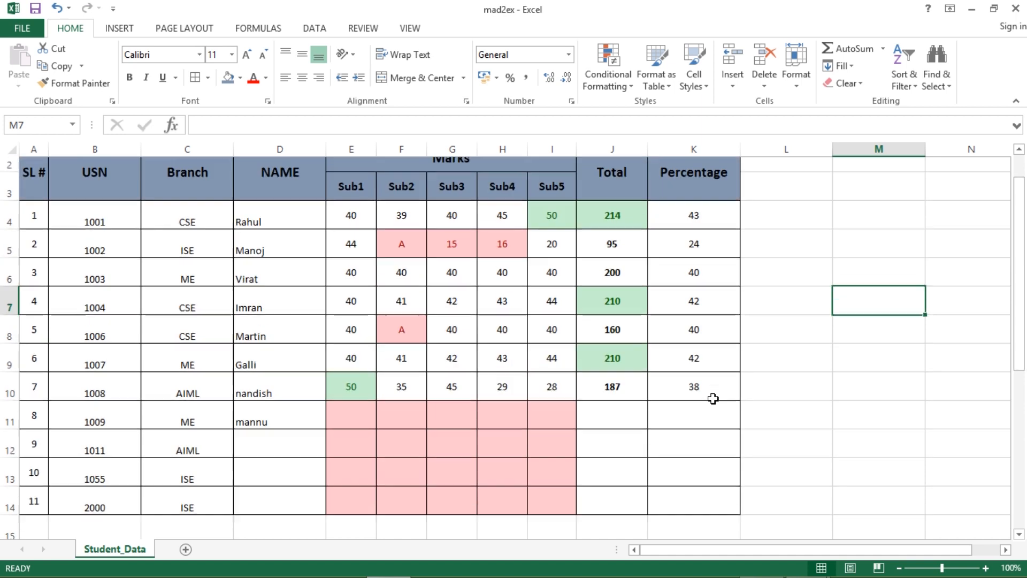
scroll(177, 296, down, 3)
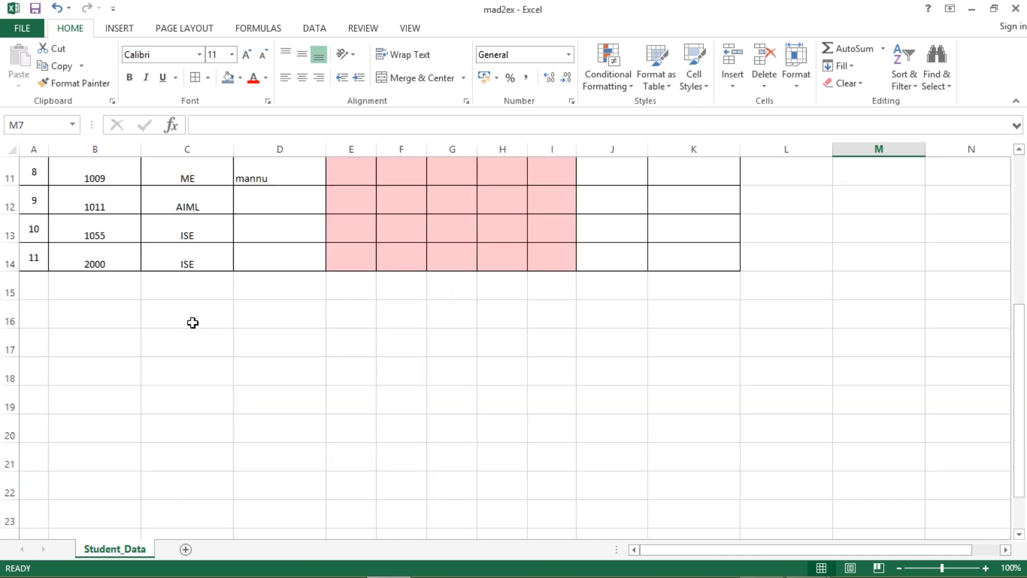
click(174, 372)
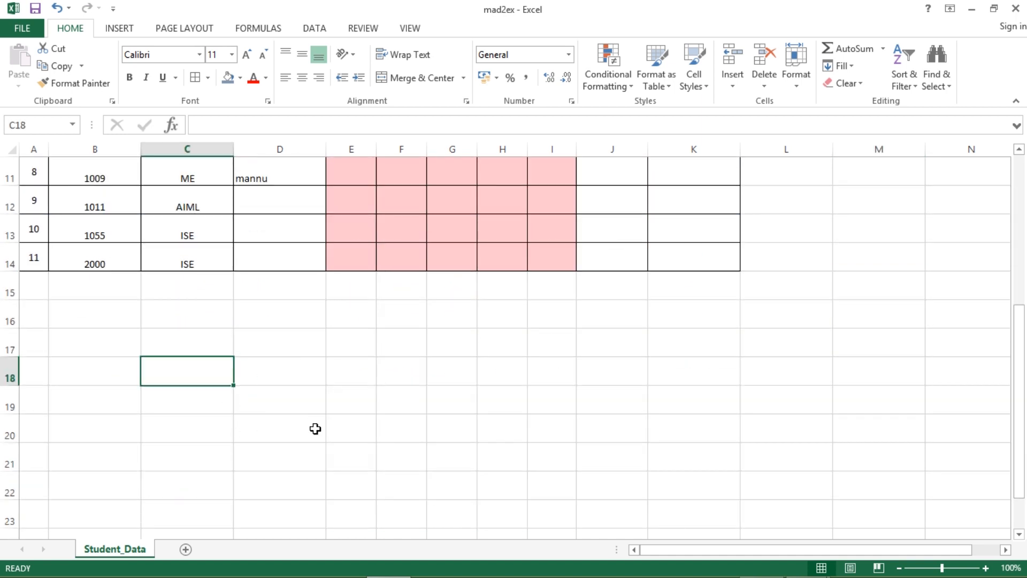
text(CSE)
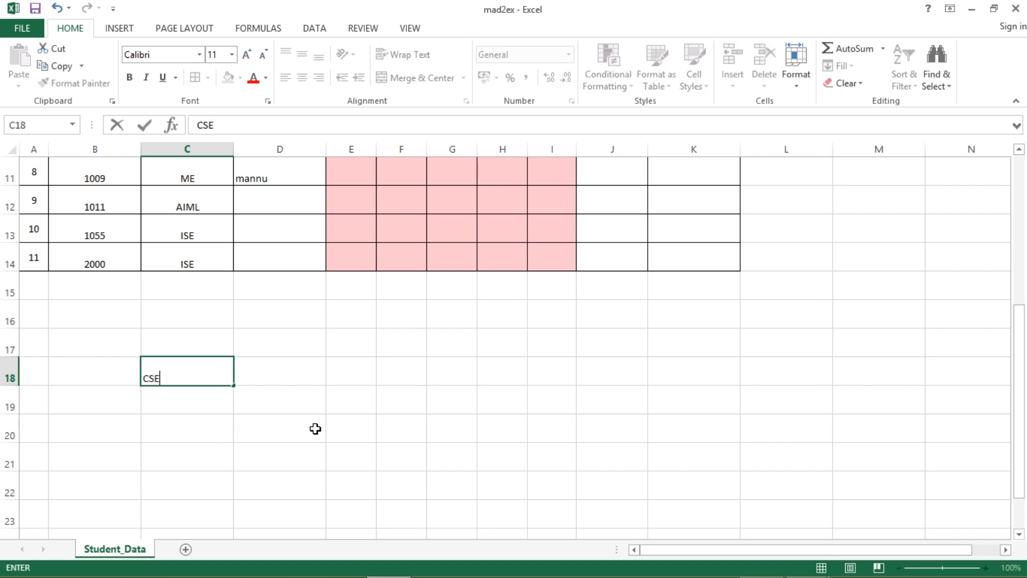
key(Return)
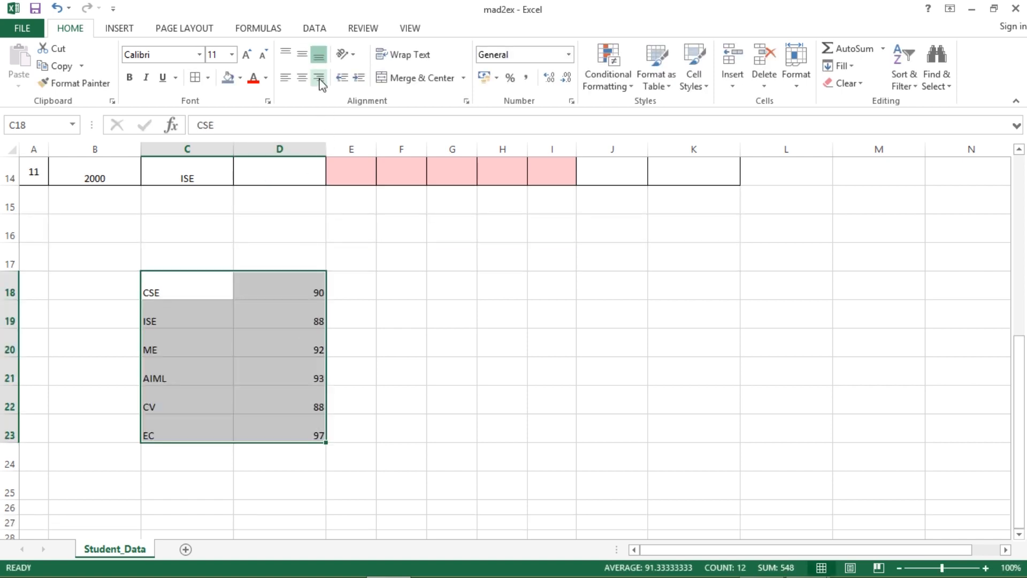
- Give the branch table C18:D23 all borders and centre its text horizontally and vertically
click(196, 77)
click(302, 77)
click(302, 54)
click(406, 342)
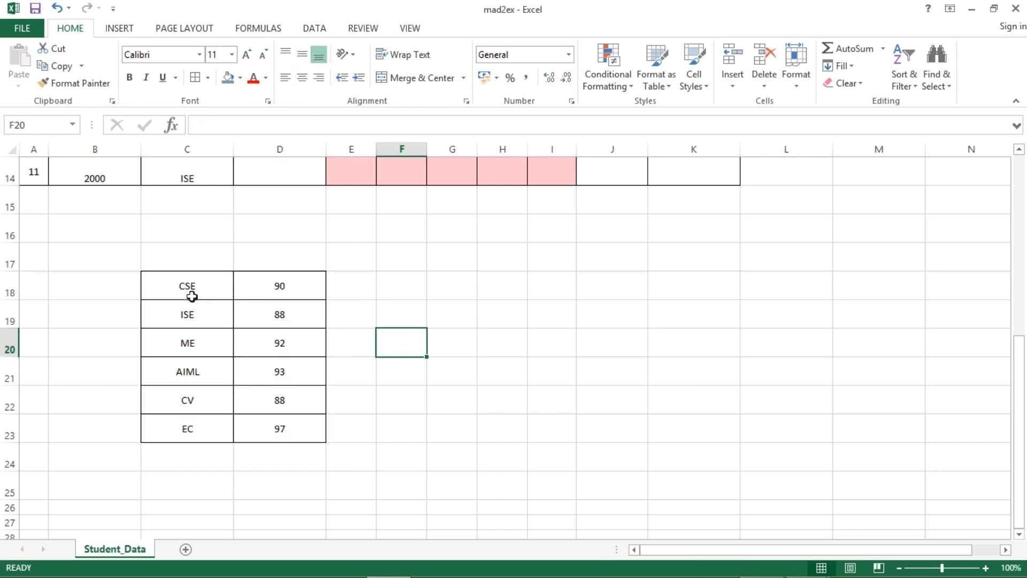
drag(186, 286, 185, 426)
drag(275, 294, 277, 425)
- Select the branch table C18:D23 and bring up the full list of column chart types
click(389, 399)
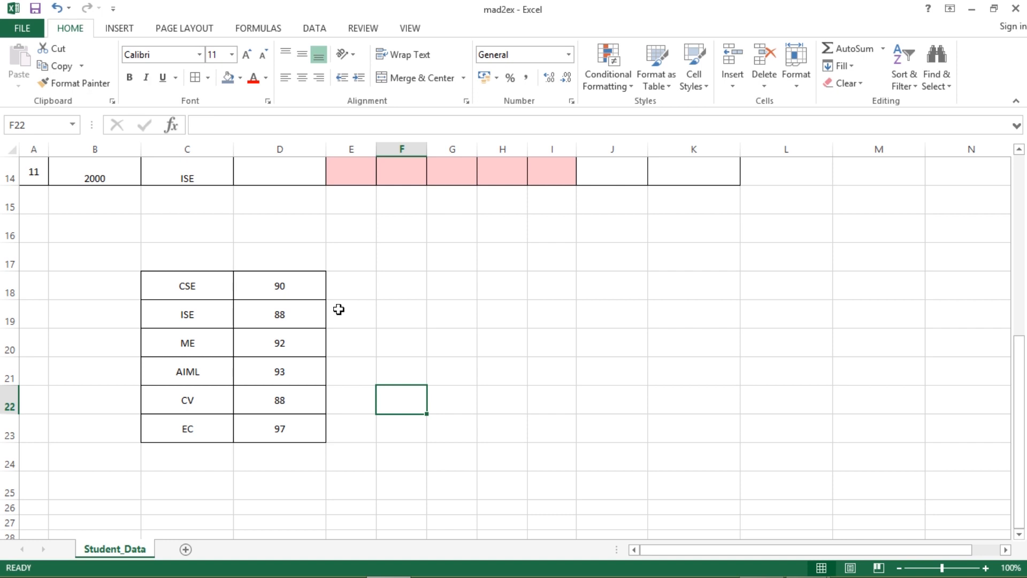
drag(170, 287, 289, 430)
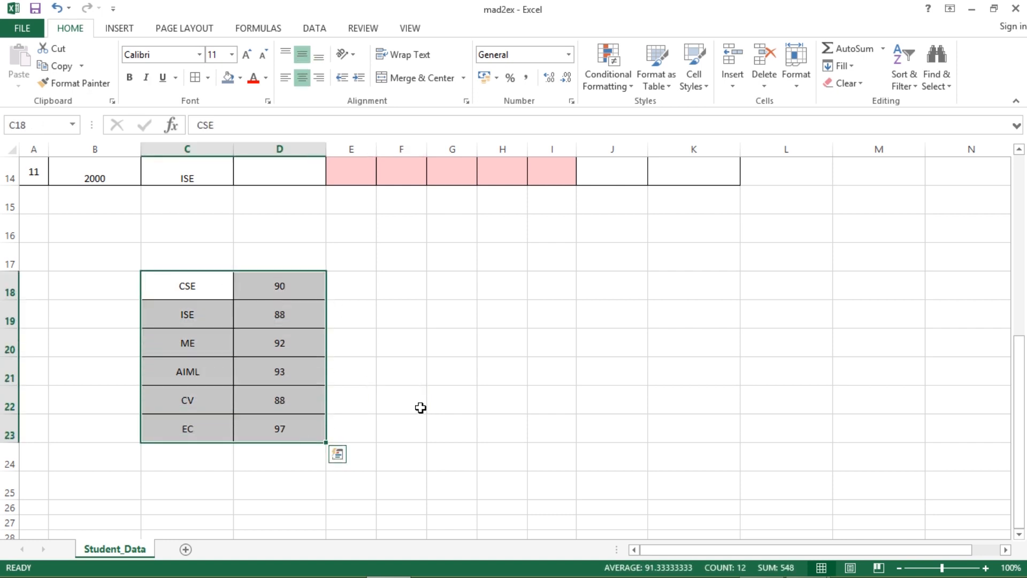
click(118, 33)
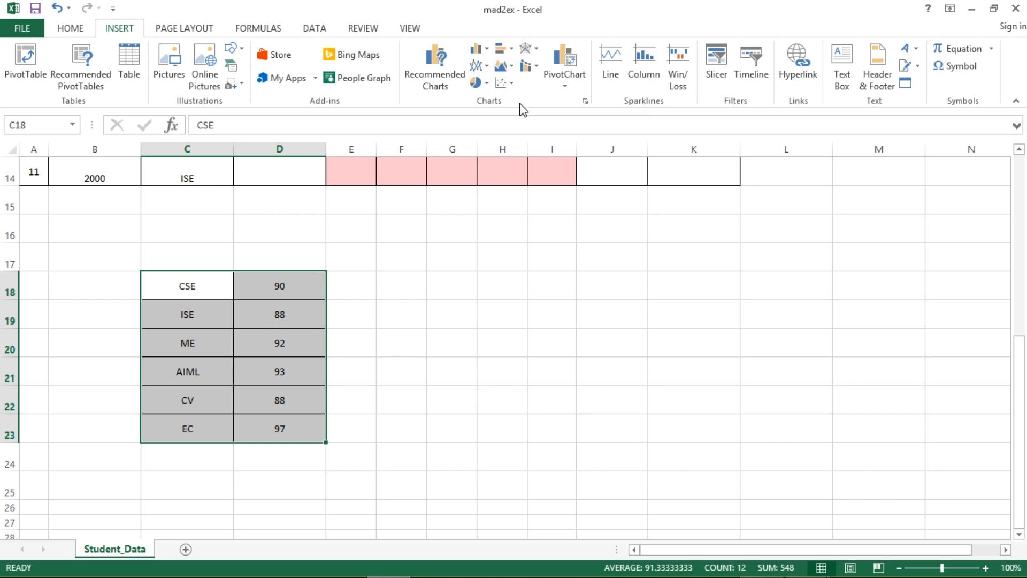
click(486, 52)
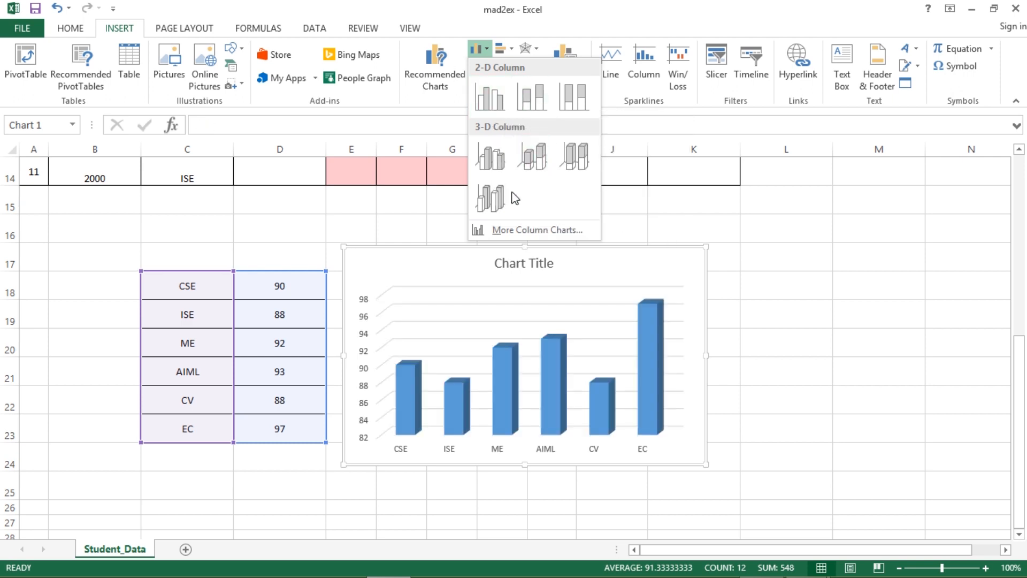
click(536, 230)
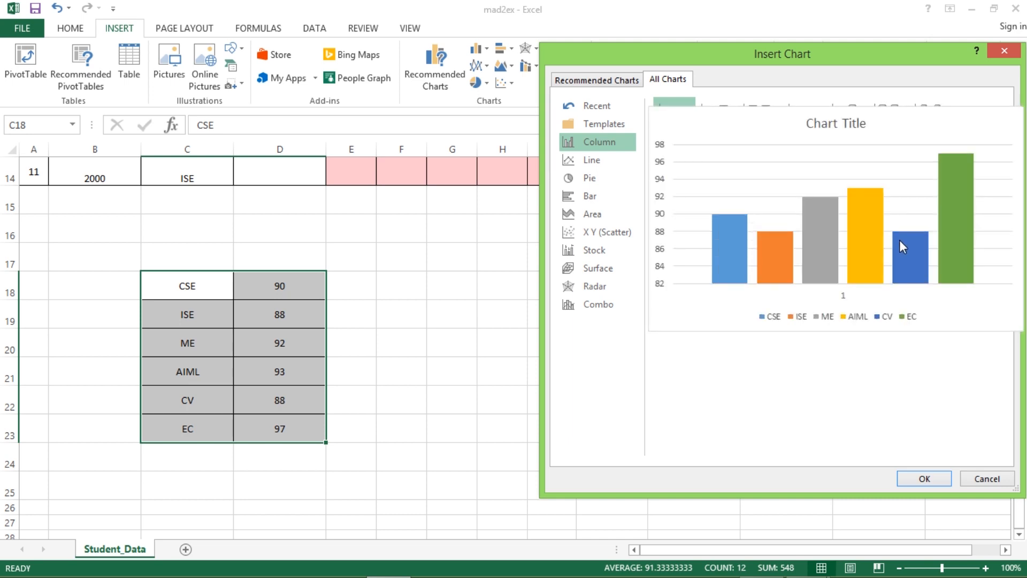
- Insert a clustered column chart, move it right of the table, and apply the gradient style with value labels
click(926, 479)
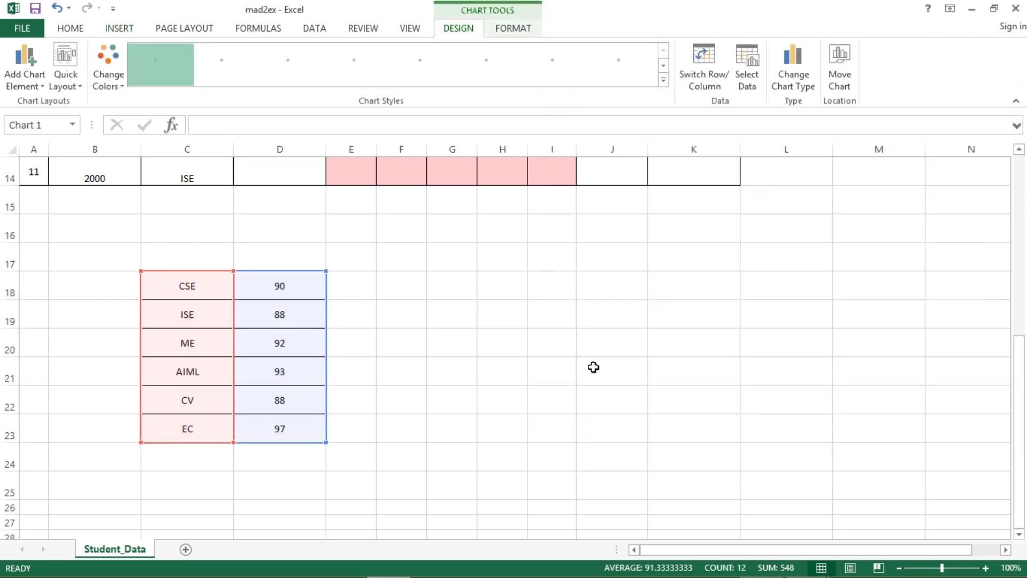
drag(553, 247, 596, 251)
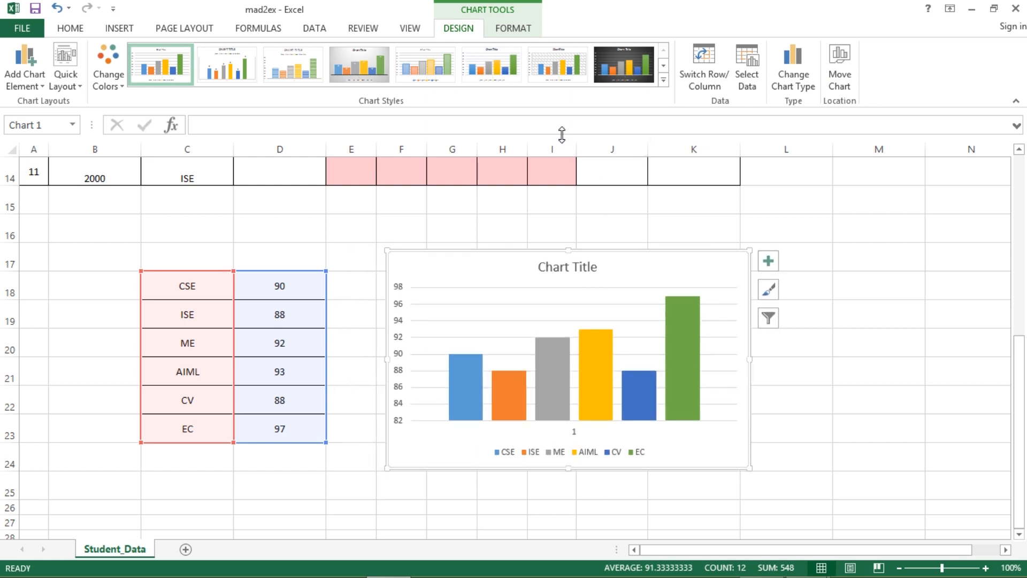
click(663, 80)
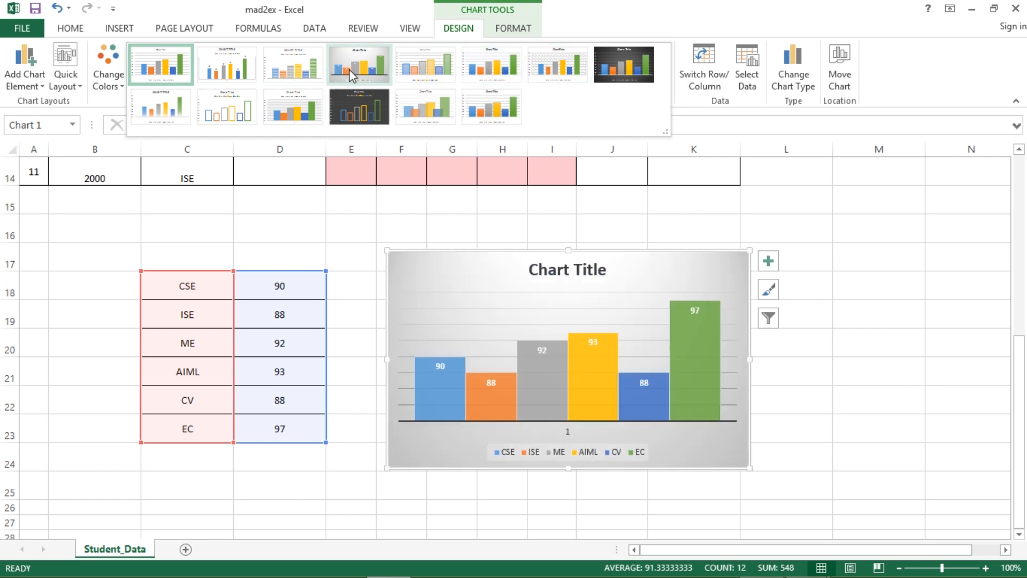
click(350, 75)
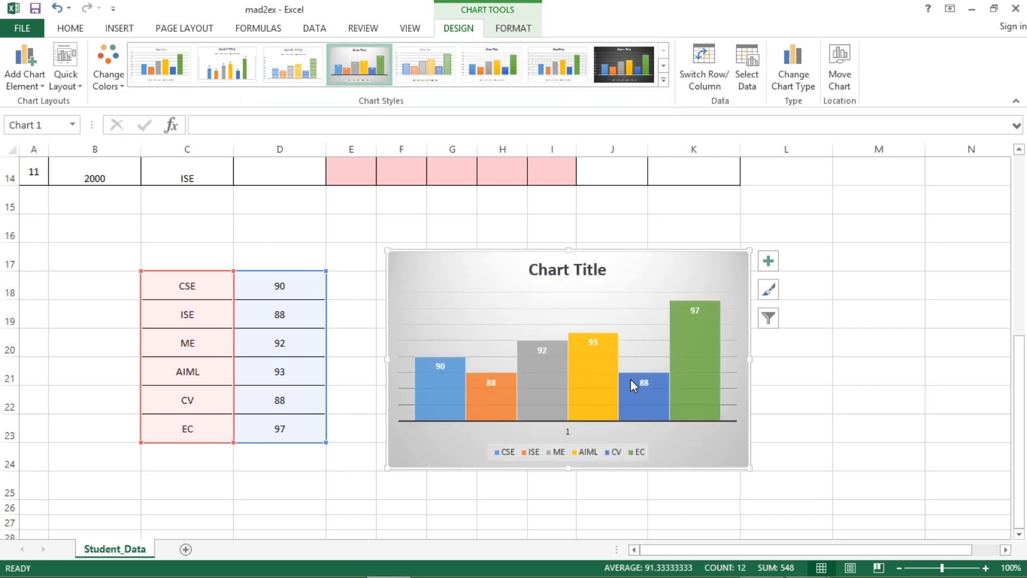
click(857, 382)
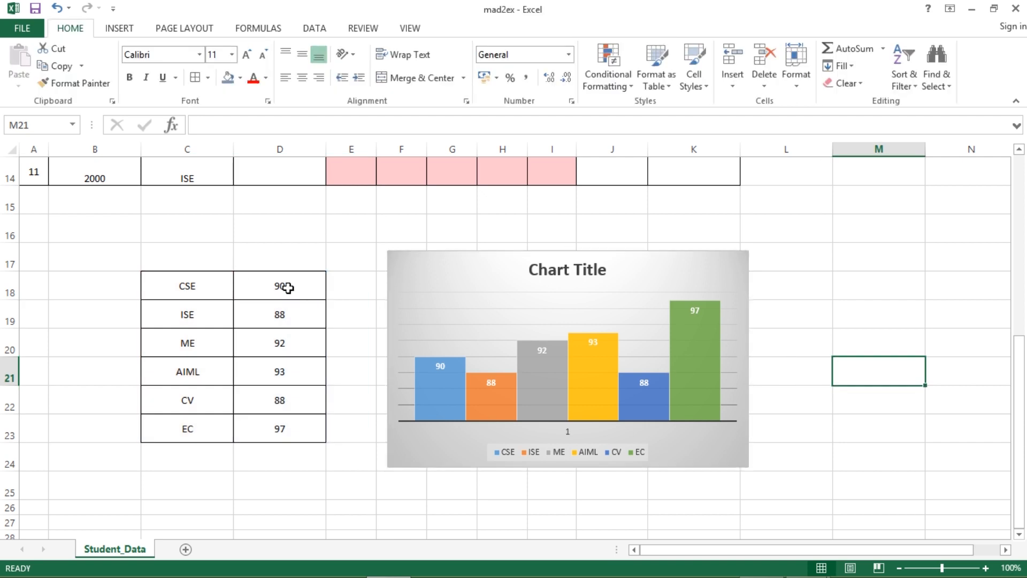
- Change the CSE value in D18 to 98
click(287, 287)
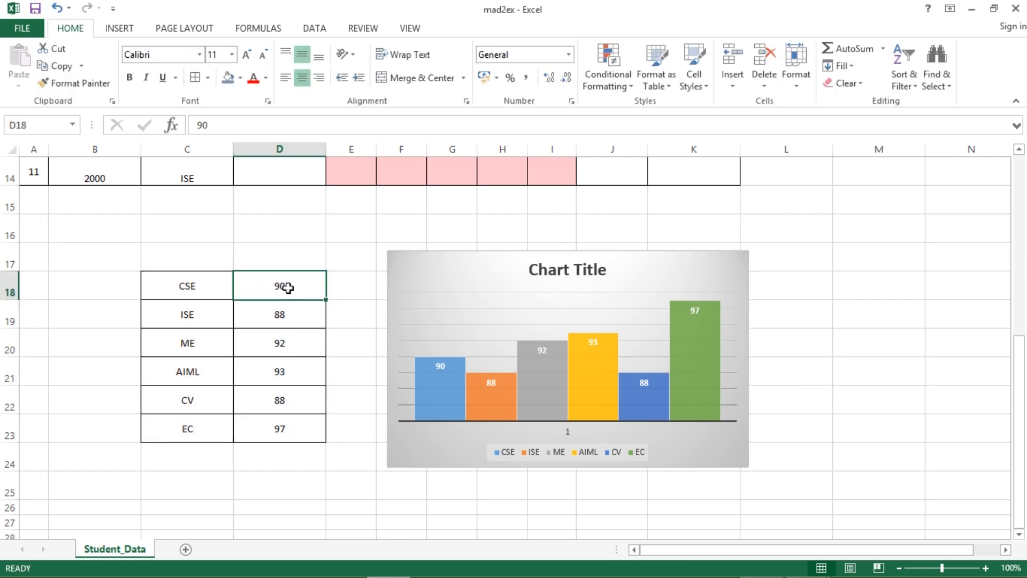
text(98)
key(Return)
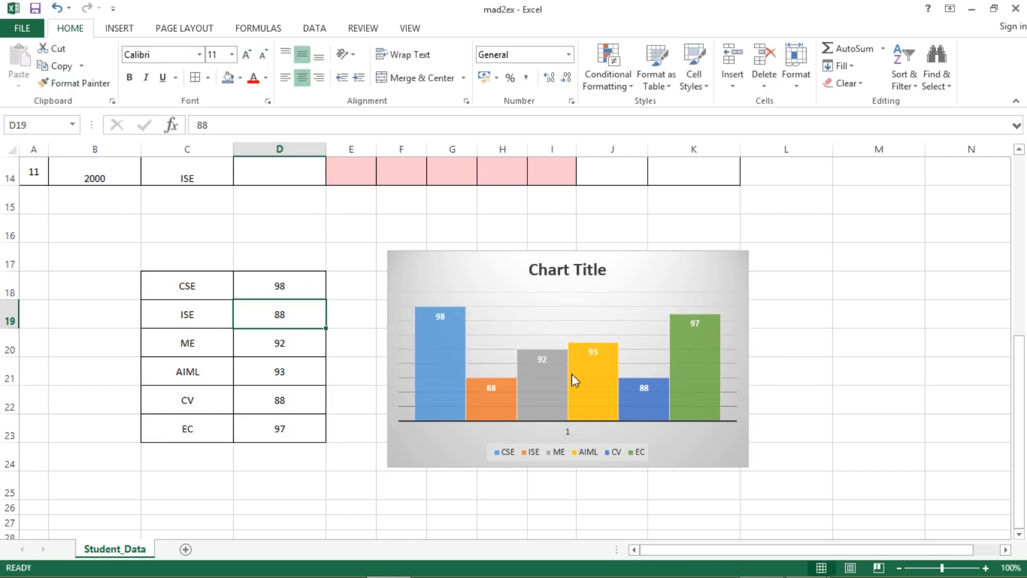
- Move the CSE bar's 98 data label above its column
mouse_move(443, 364)
click(442, 317)
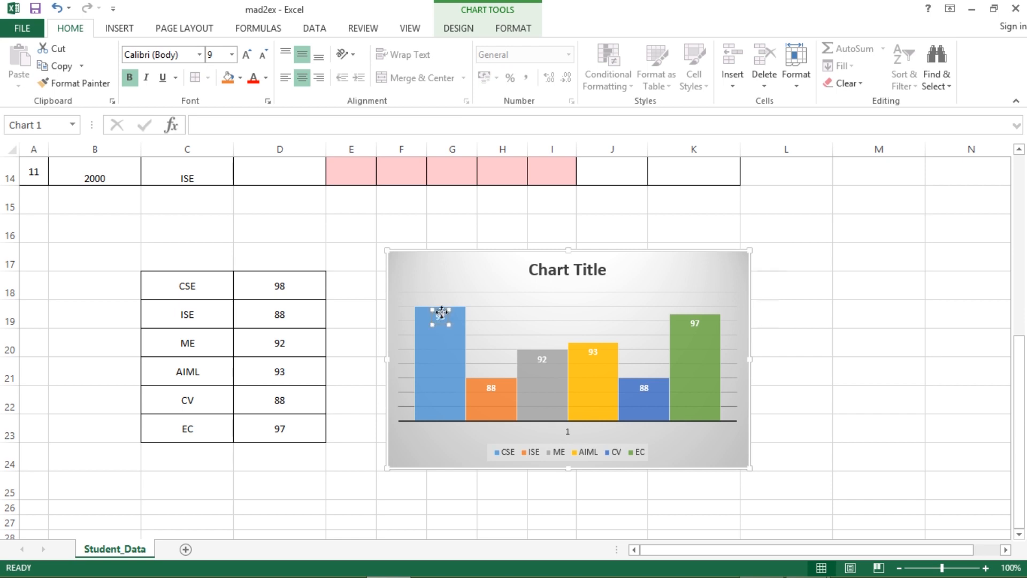
drag(457, 303, 458, 303)
drag(492, 392, 491, 364)
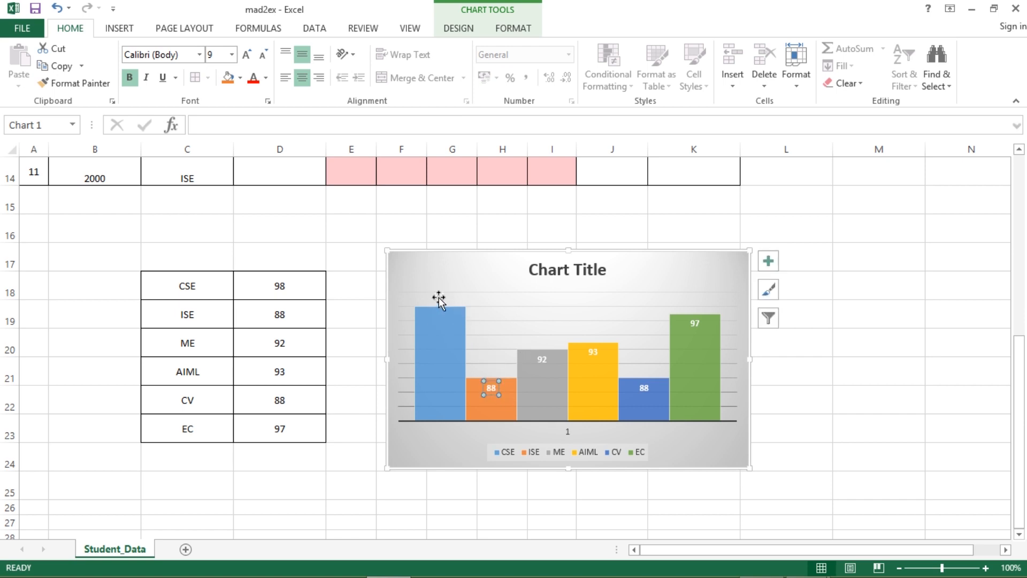
double_click(442, 293)
click(459, 28)
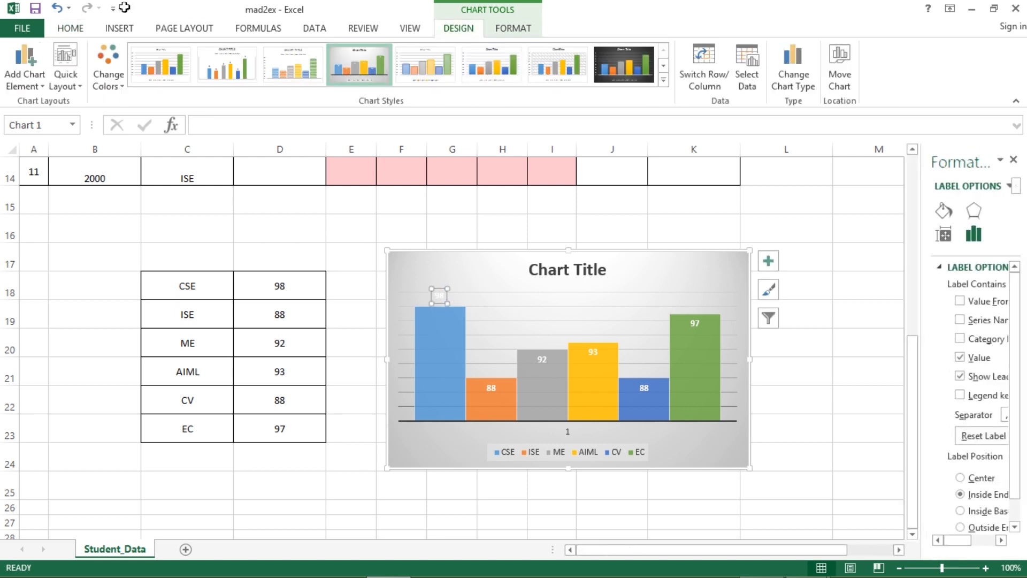
- Colour the CSE bar's 98 data label red
click(70, 27)
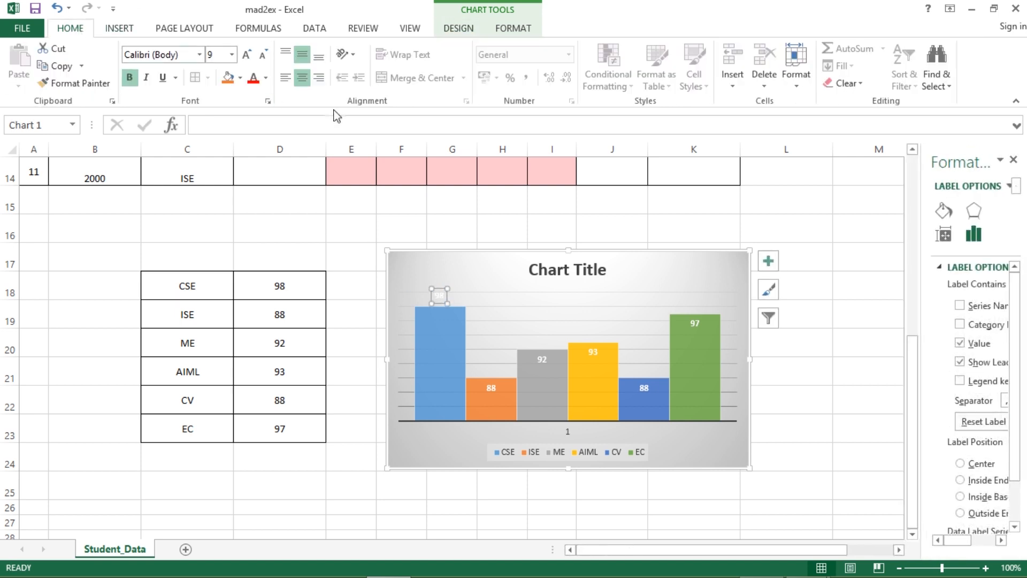
click(266, 78)
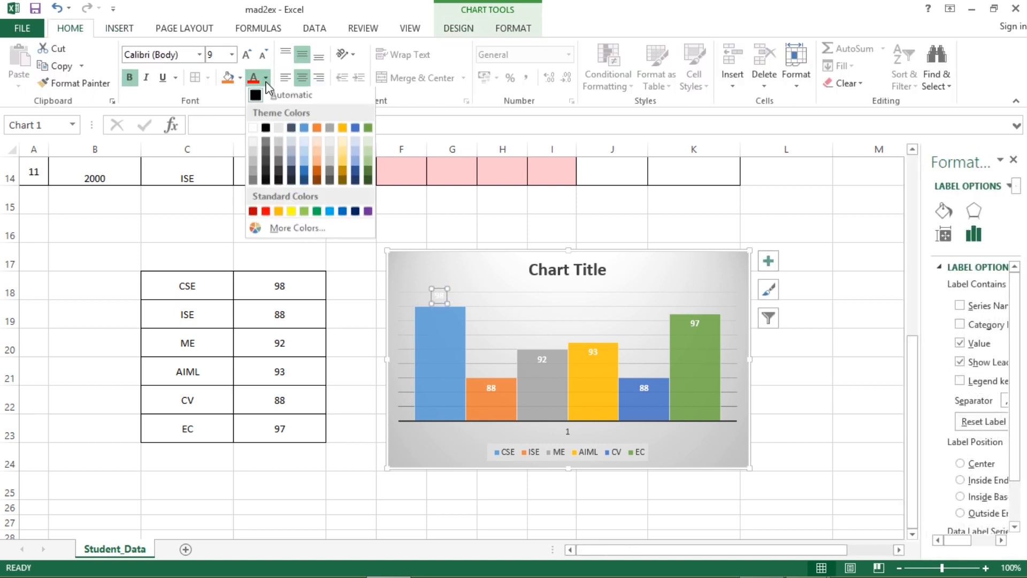
click(266, 213)
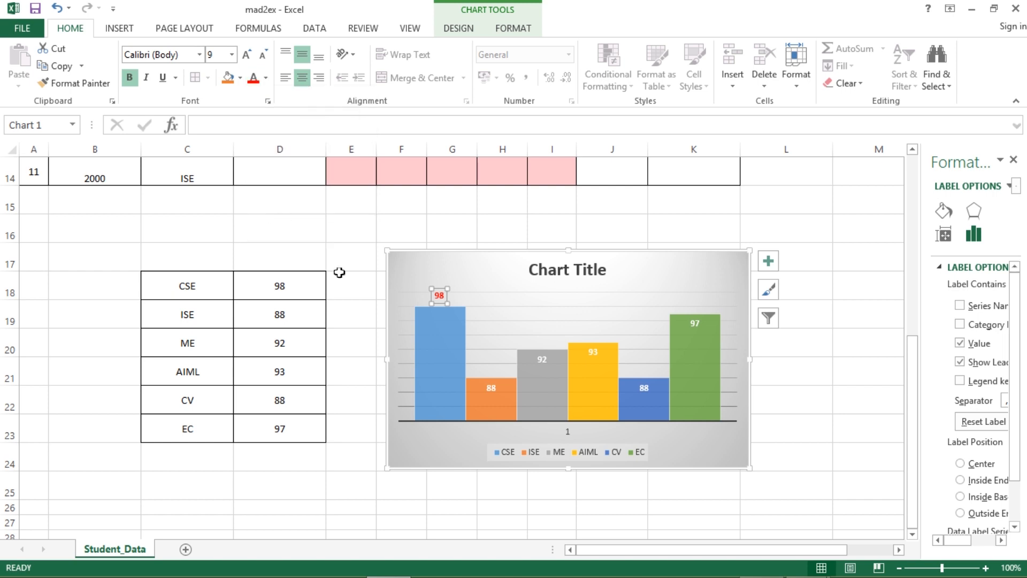
click(774, 442)
click(585, 273)
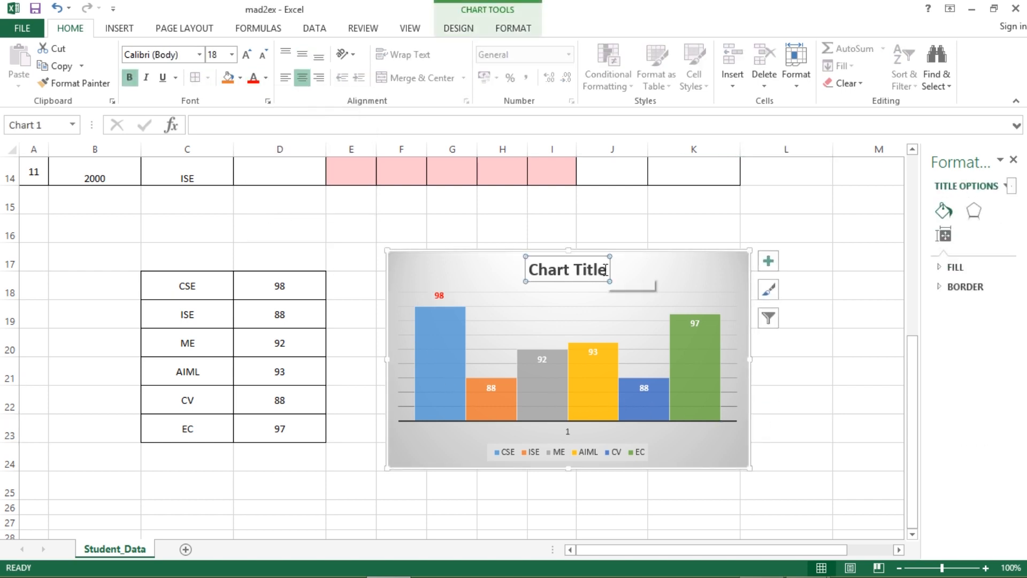
- Retitle the column chart 'Result Analysis'
drag(605, 271, 537, 268)
text(Result)
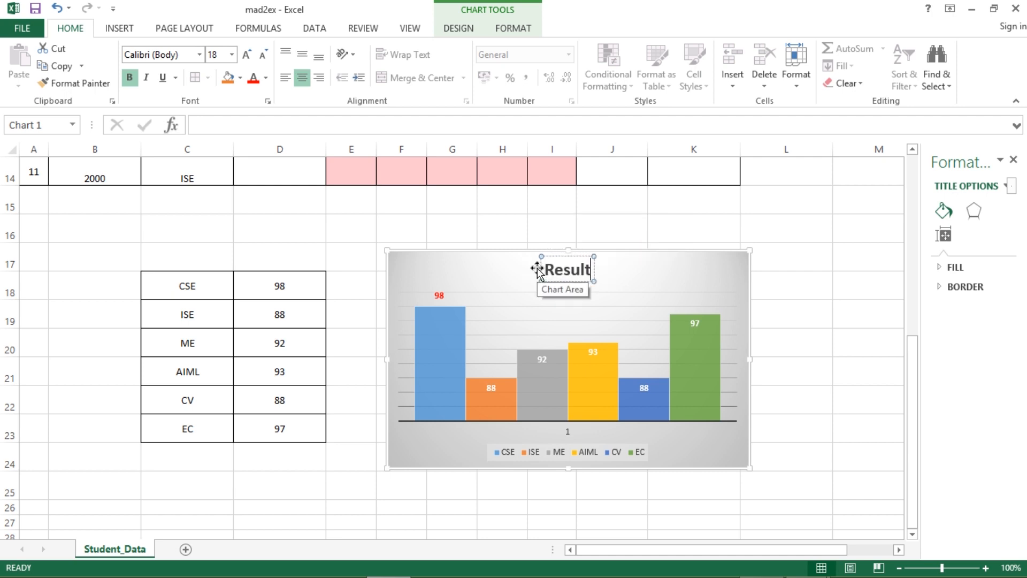
text( Analysis)
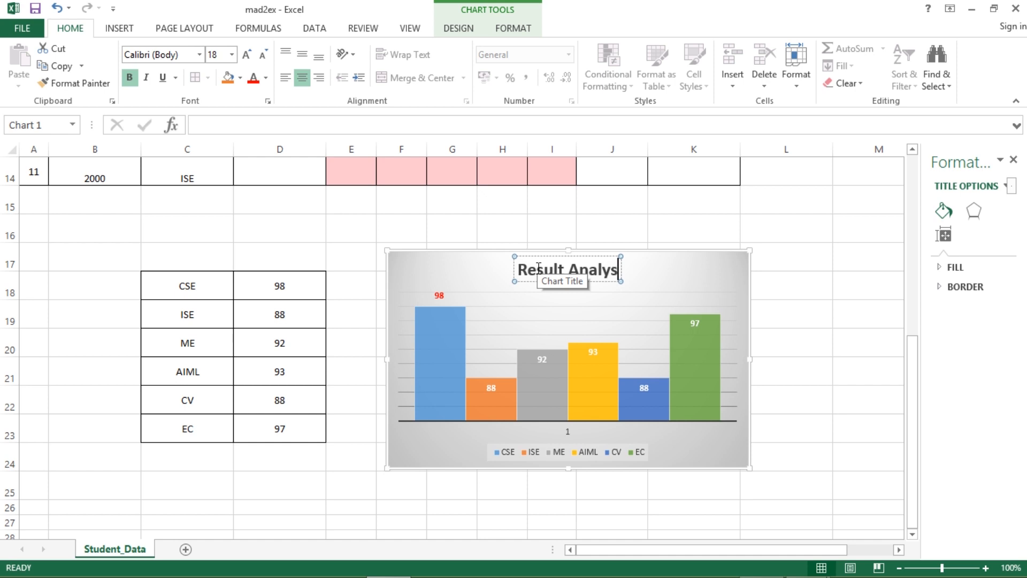
click(893, 348)
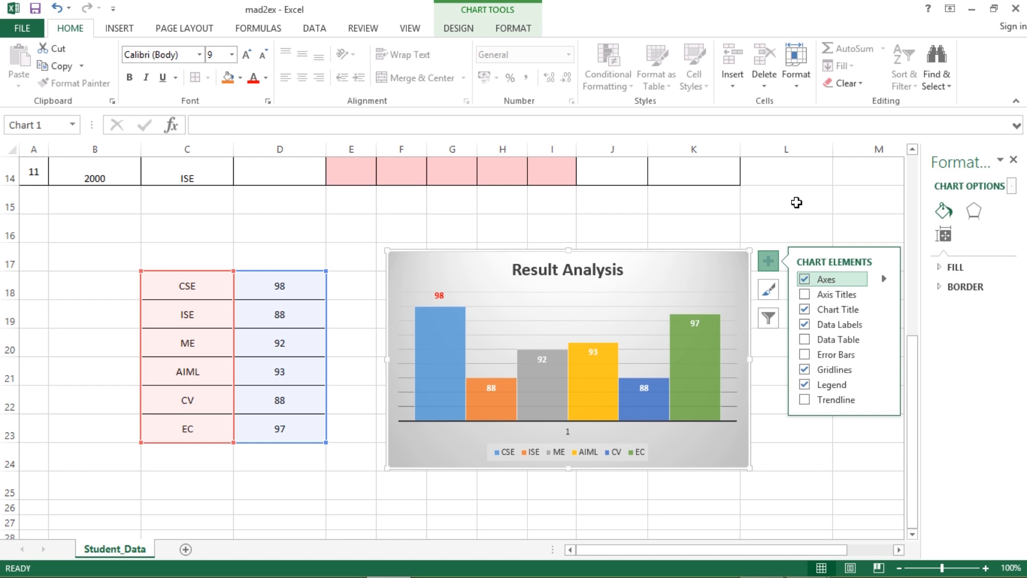
- Close the chart element options and deselect the finished chart
click(796, 202)
click(553, 315)
click(631, 277)
double_click(635, 278)
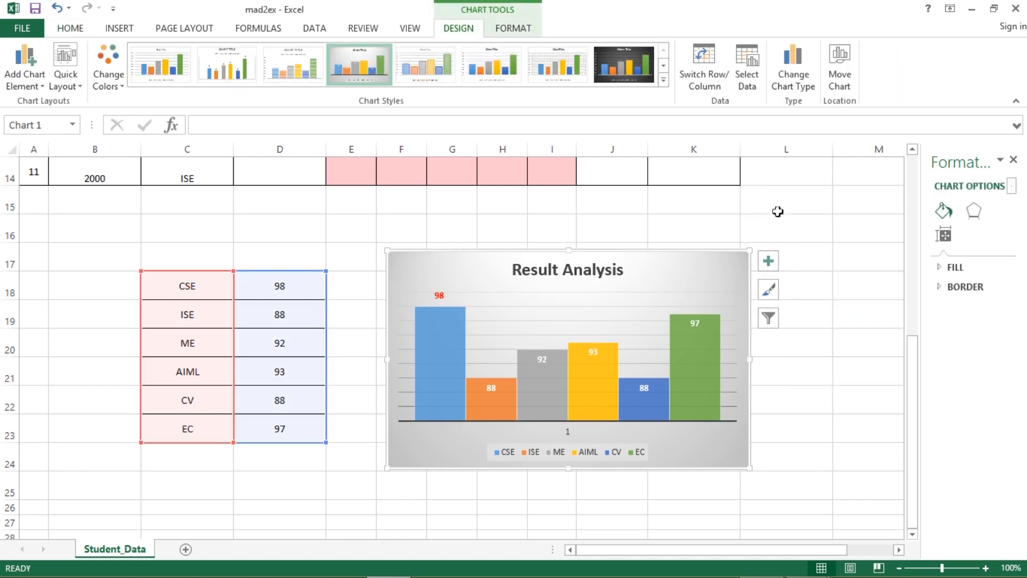
click(797, 212)
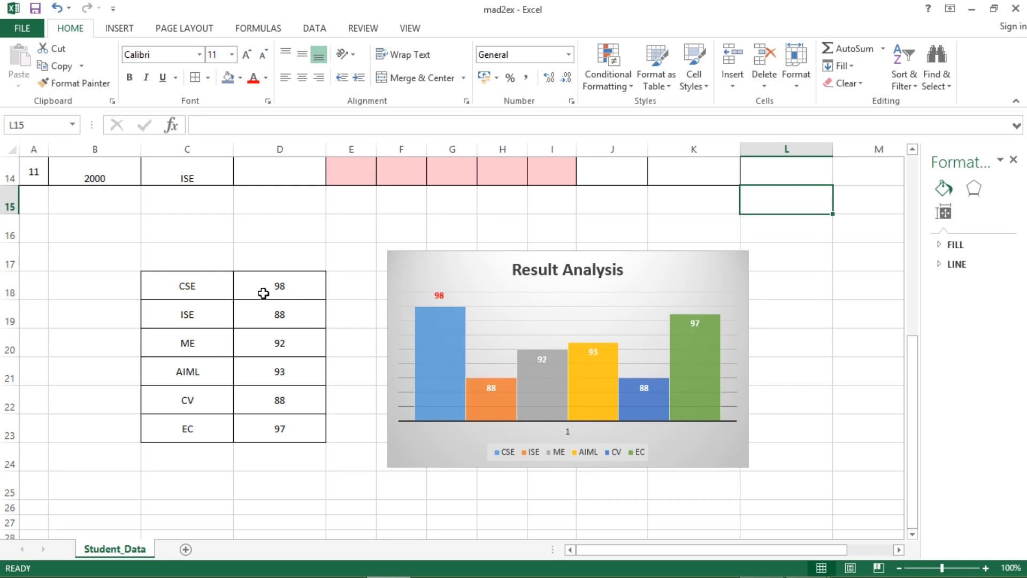
- Copy the branch table C18:D23 and paste it into C29:D34
drag(180, 293, 310, 422)
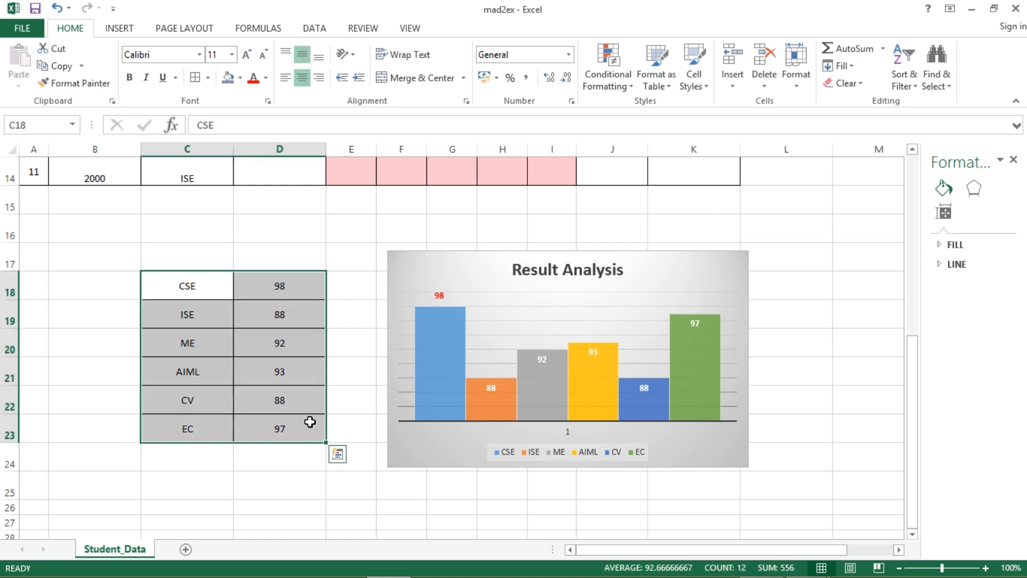
key(ctrl+c)
scroll(307, 448, down, 4)
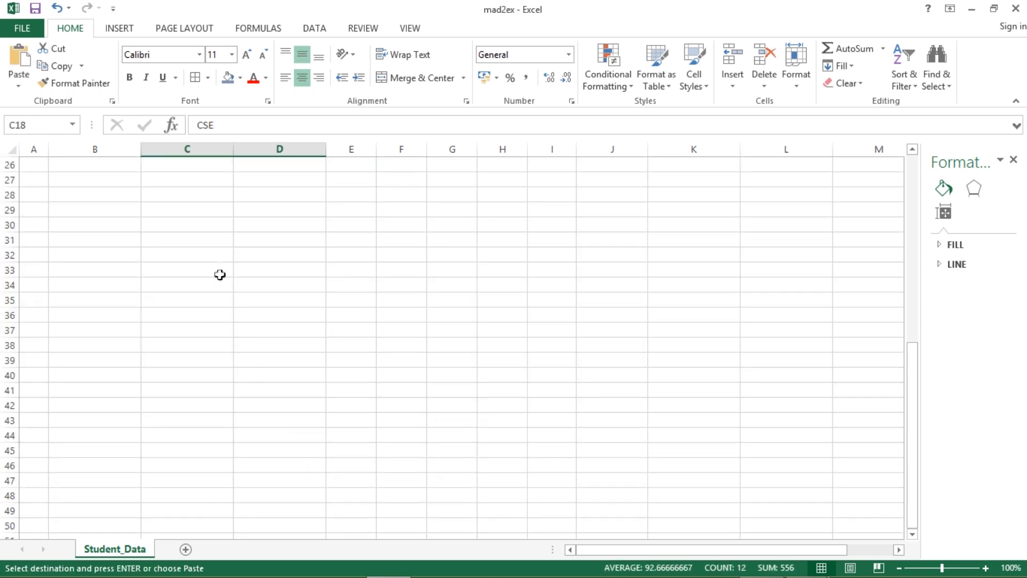
click(204, 213)
key(ctrl+v)
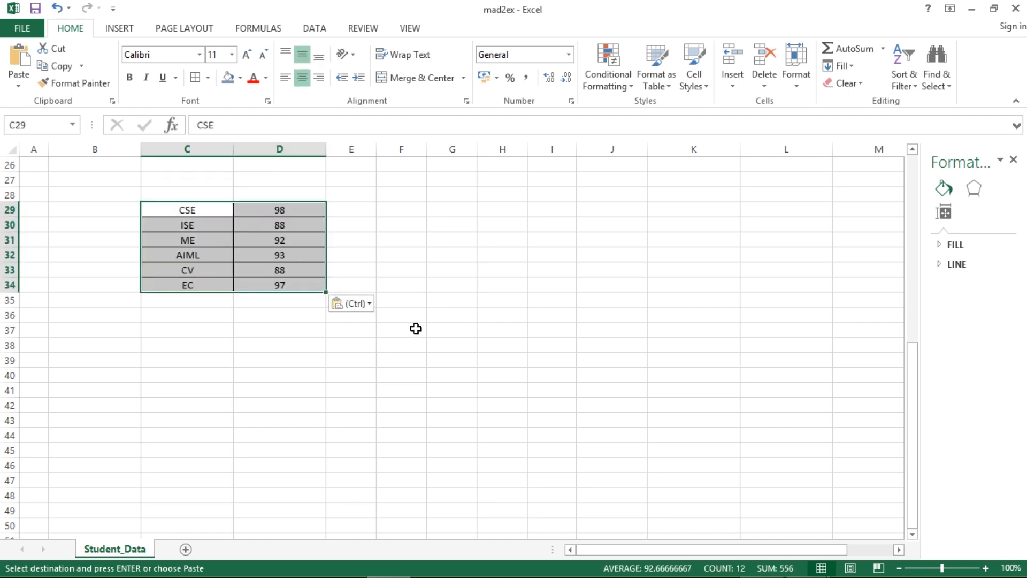
scroll(412, 240, up, 7)
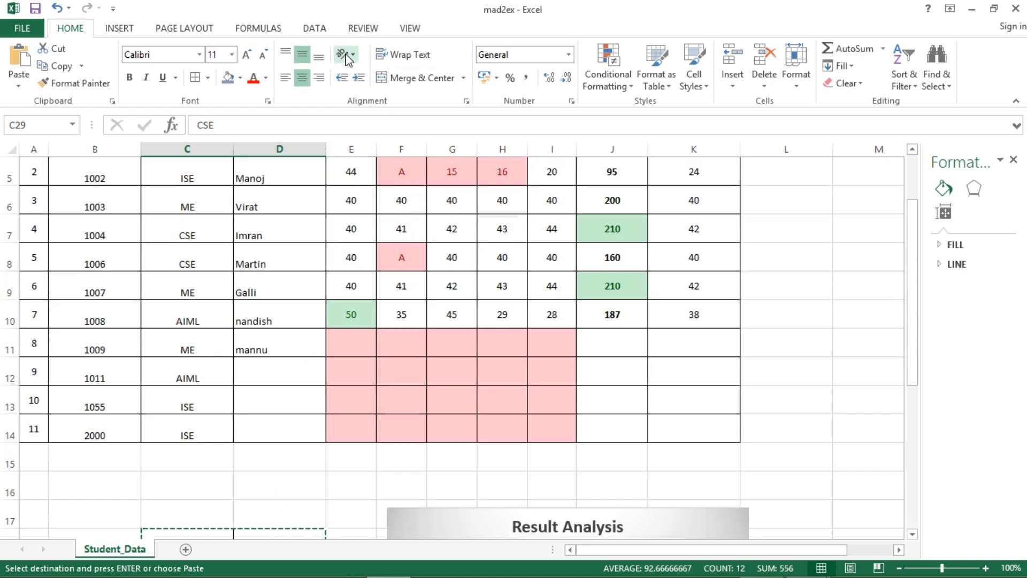
click(119, 28)
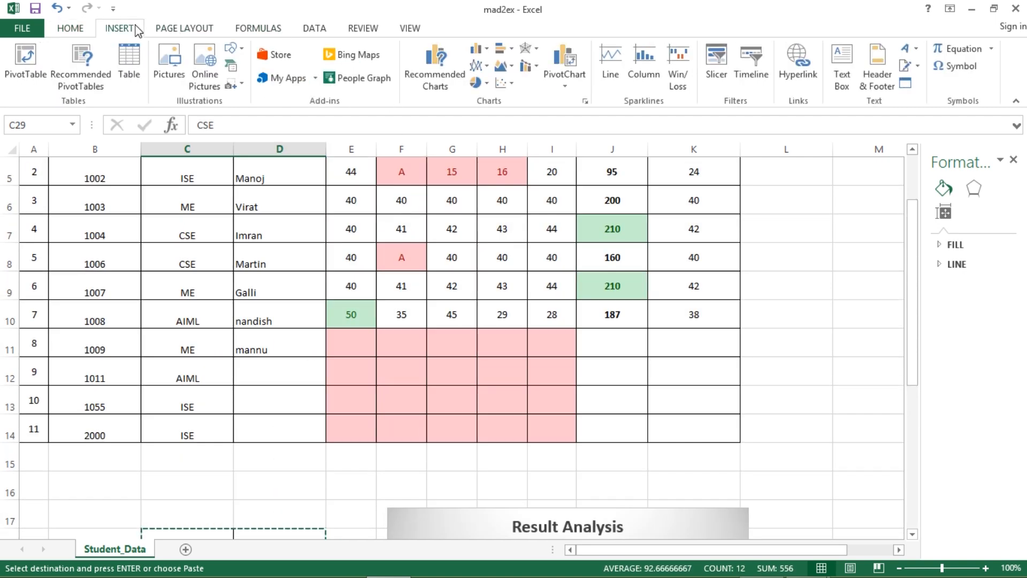
- Insert a 3-D pie chart of the copied branch scores and place it below Result Analysis
click(478, 82)
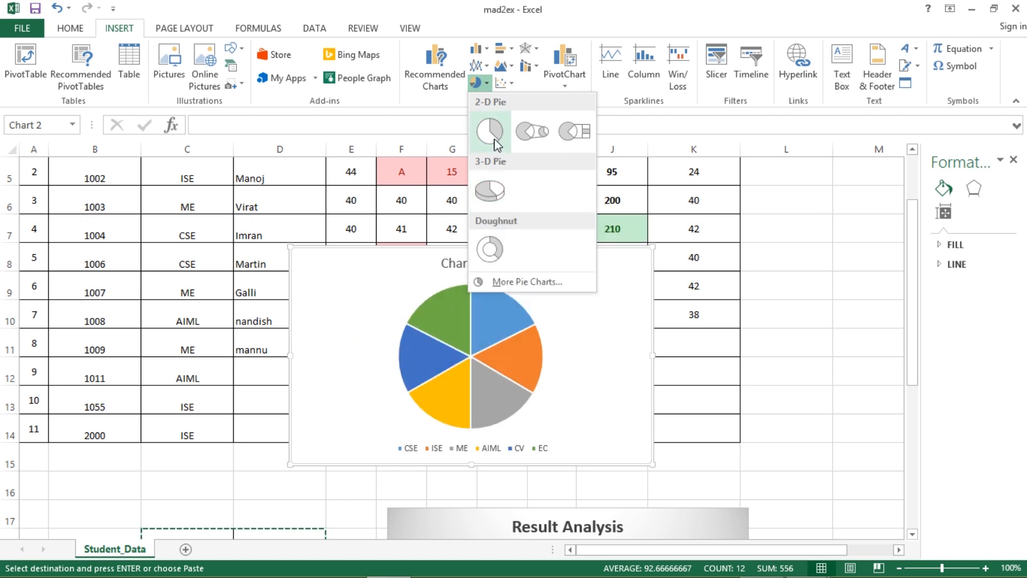
click(484, 199)
scroll(585, 255, down, 3)
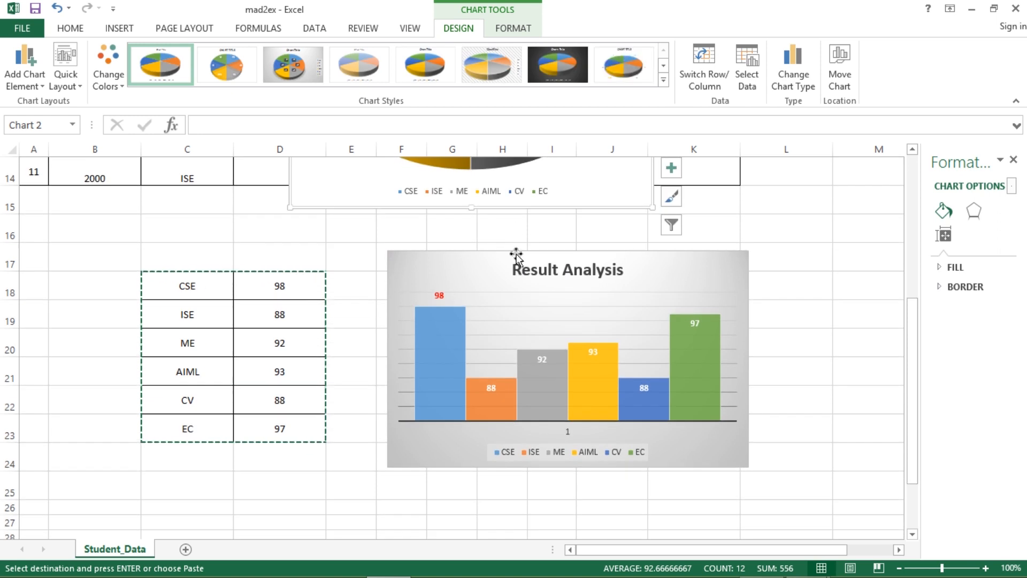
scroll(515, 255, up, 2)
drag(494, 187, 556, 488)
scroll(655, 357, down, 3)
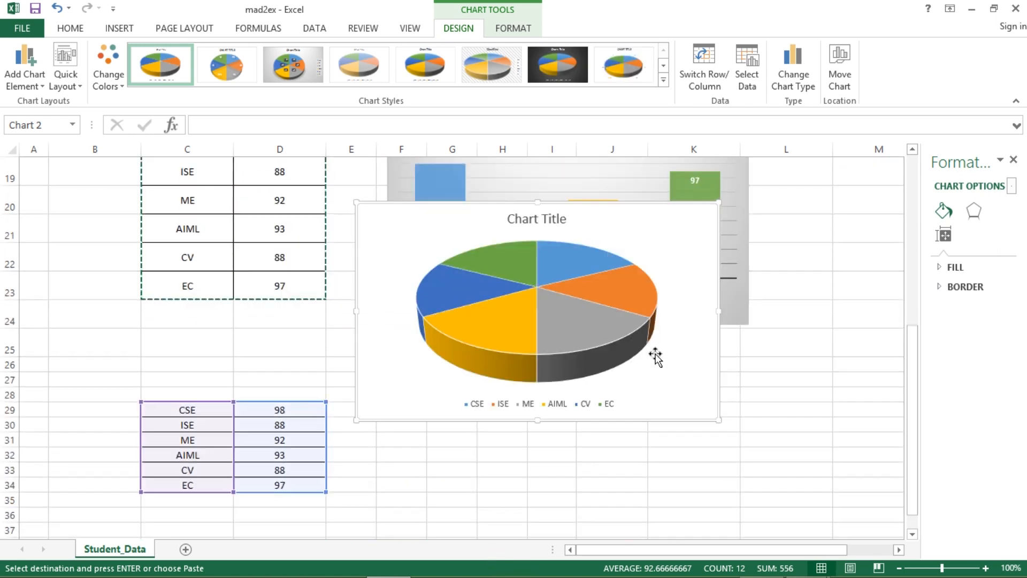
drag(535, 222, 557, 369)
- Apply a pie chart style with category-and-percentage labels and a legend
click(665, 82)
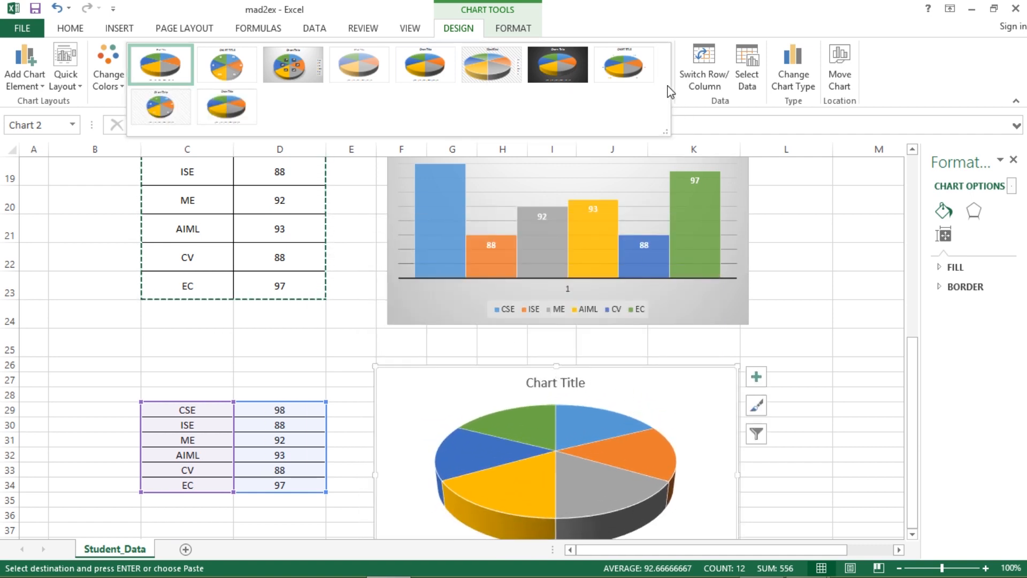
click(622, 64)
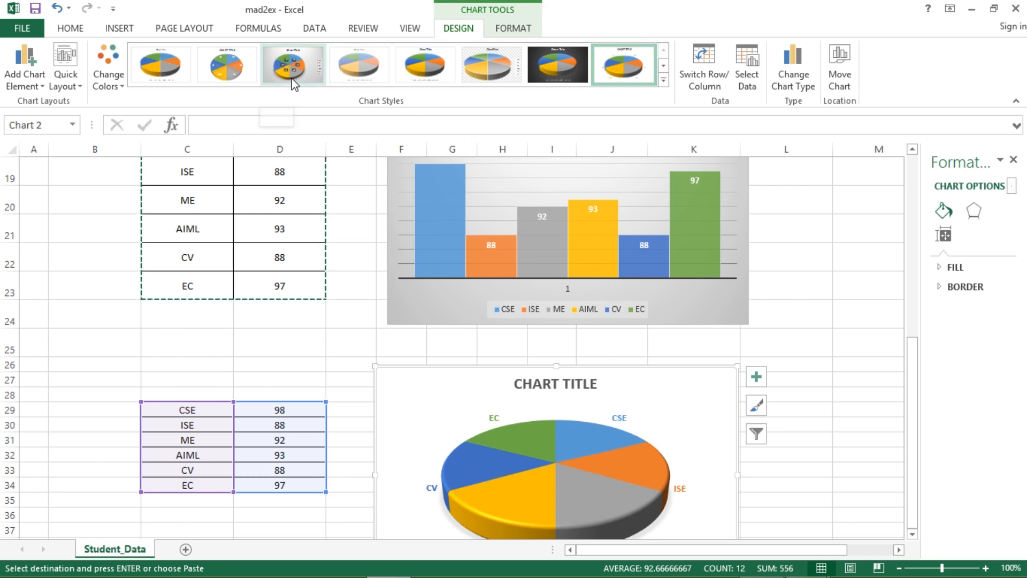
click(292, 79)
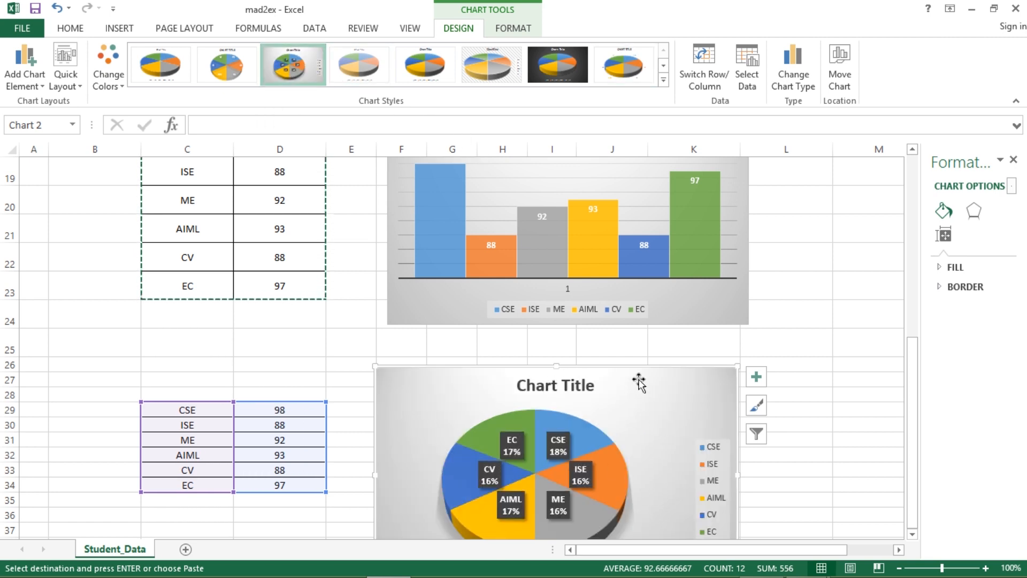
click(837, 422)
scroll(710, 411, down, 1)
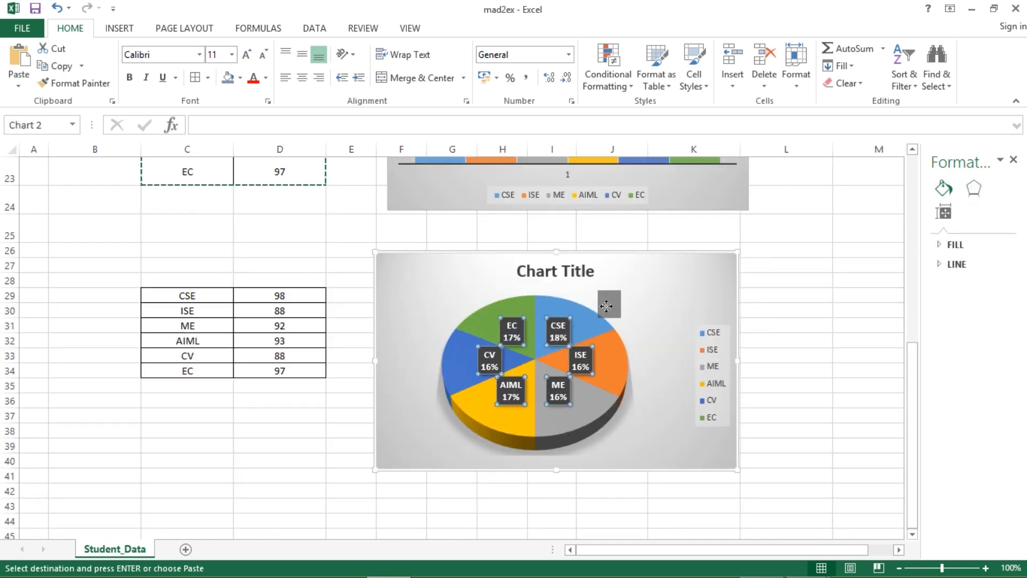
- Drag the CSE label outside the pie and colour its text red
click(613, 308)
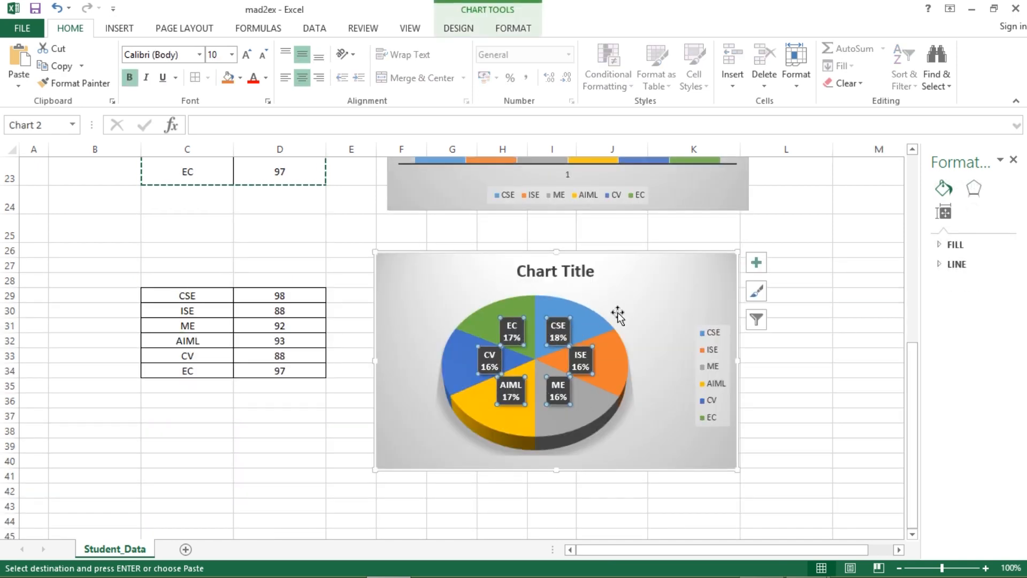
click(559, 332)
drag(560, 331, 601, 295)
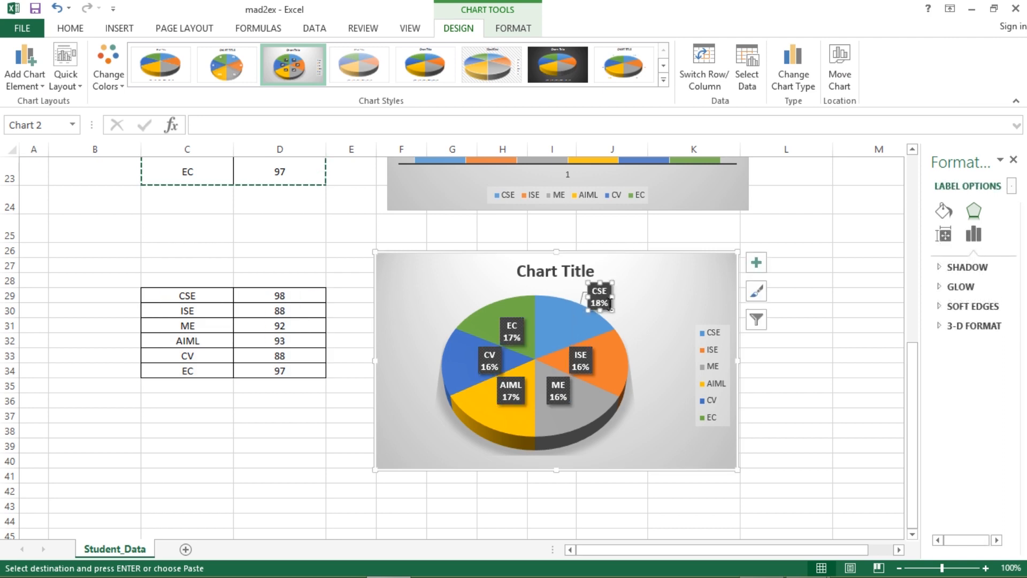
click(603, 304)
click(602, 293)
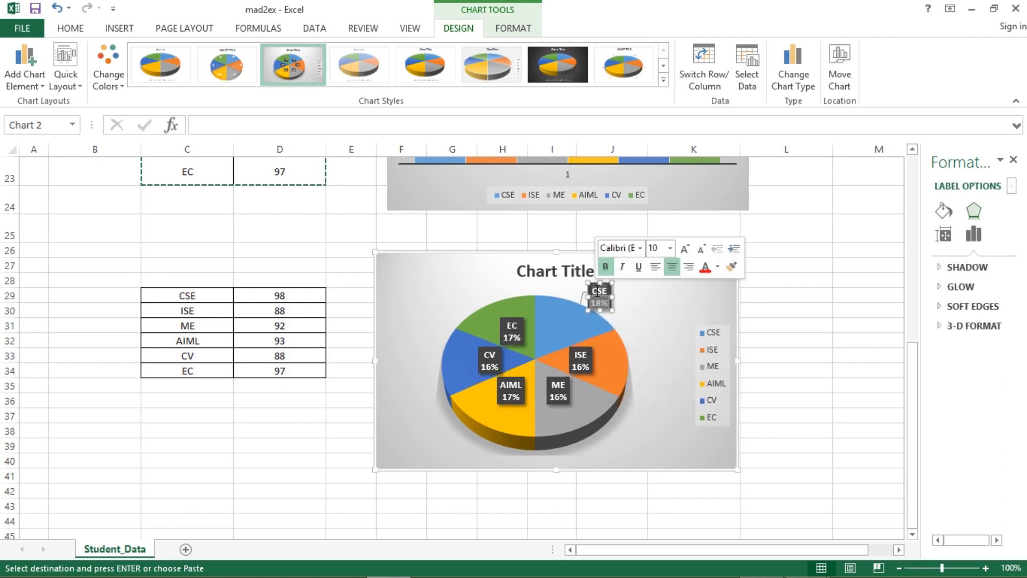
click(70, 28)
click(254, 78)
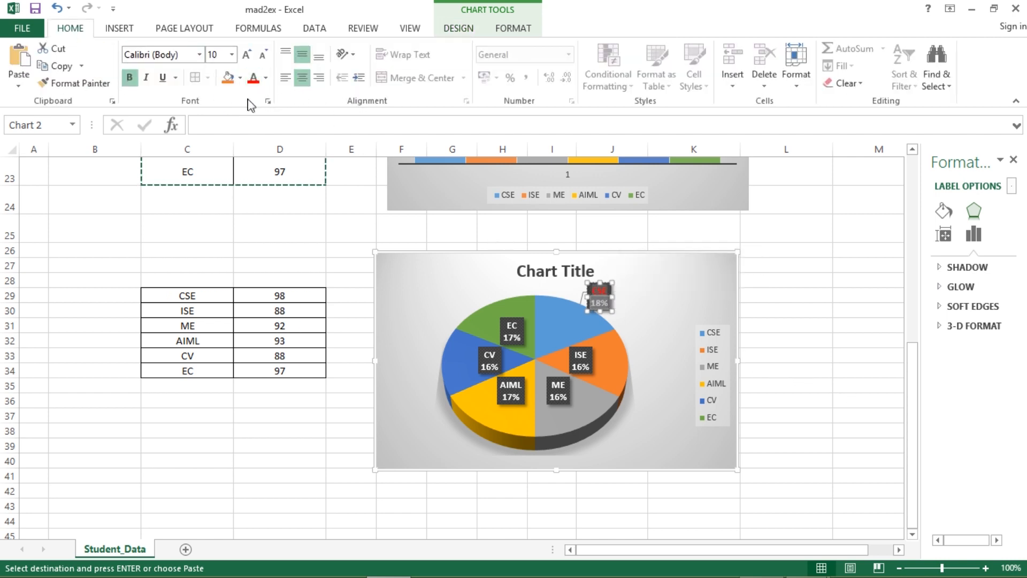
click(266, 78)
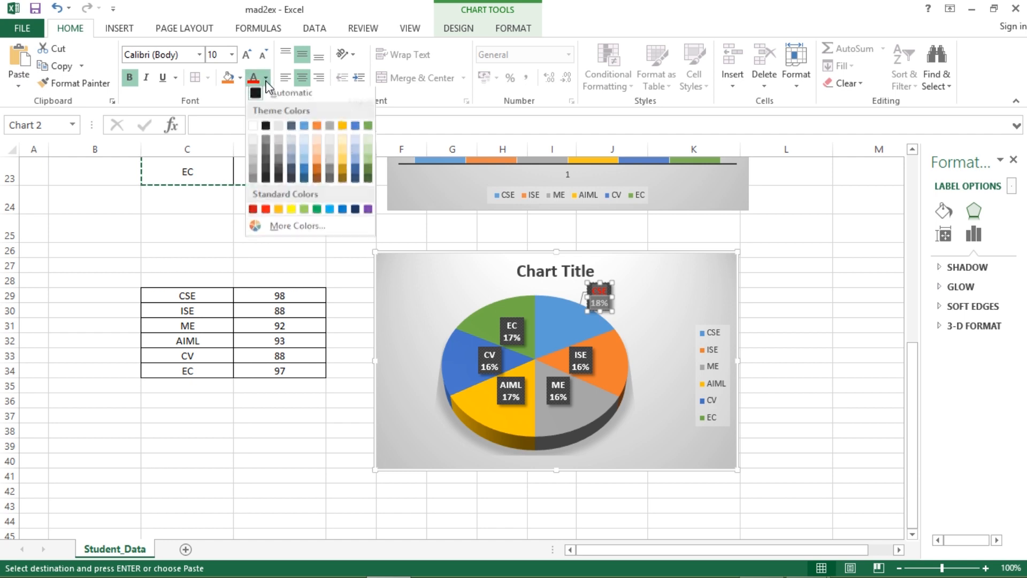
click(331, 214)
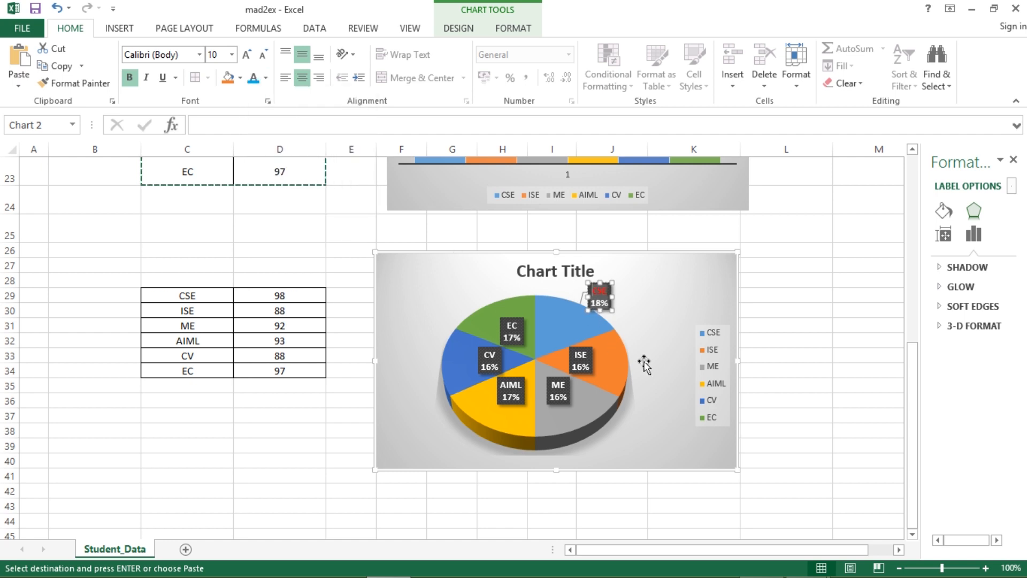
- Move the EC and CV labels outside the pie beside their slices
click(790, 364)
click(839, 299)
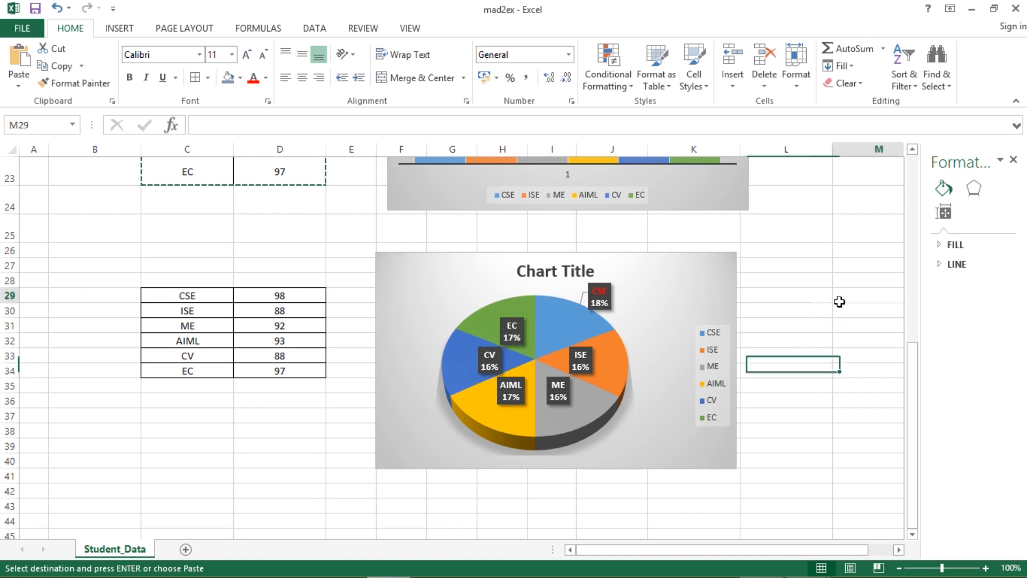
click(512, 336)
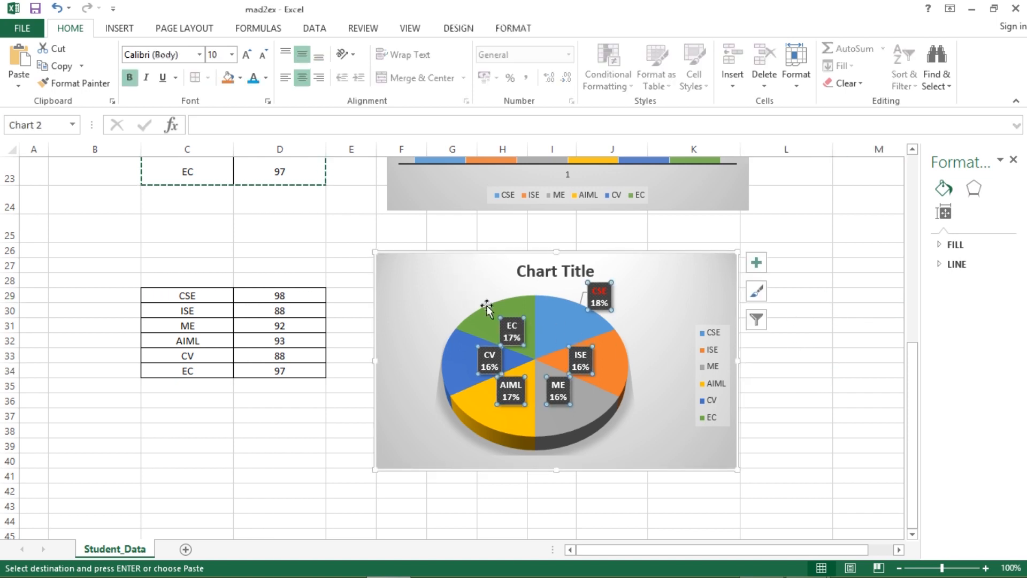
drag(514, 339, 476, 288)
drag(502, 374, 417, 410)
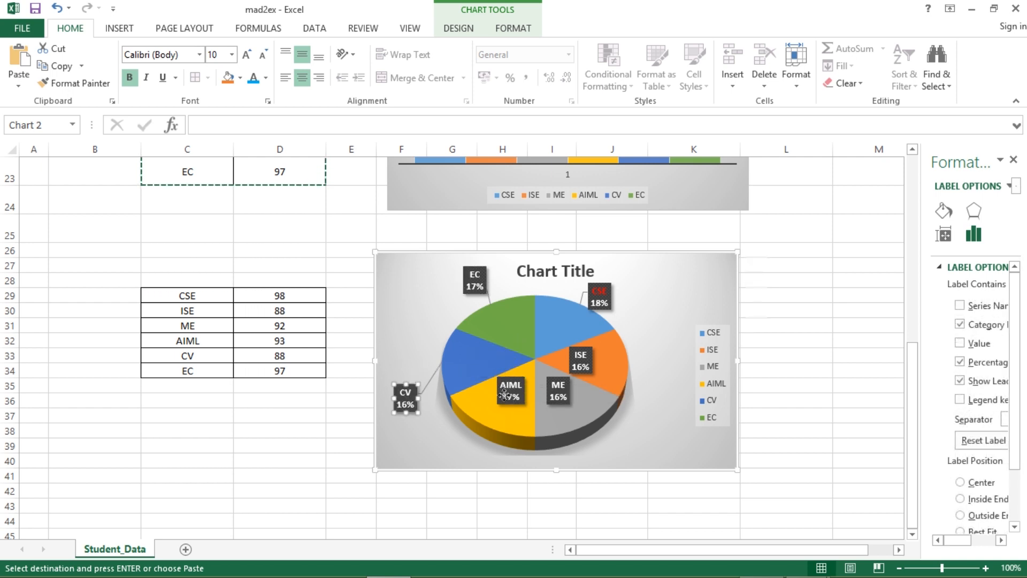